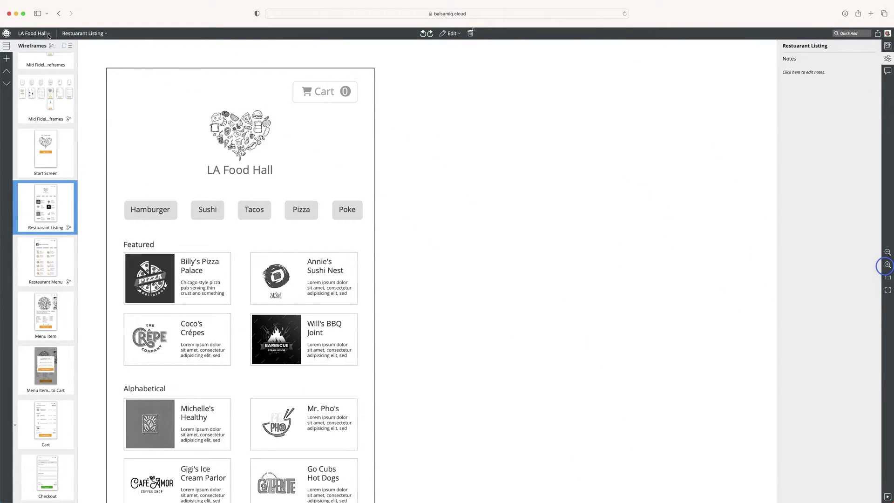
Open the LA Food Hall project menu to reveal the Sketch and Clean style options
left_click(32, 32)
mouse_move(42, 79)
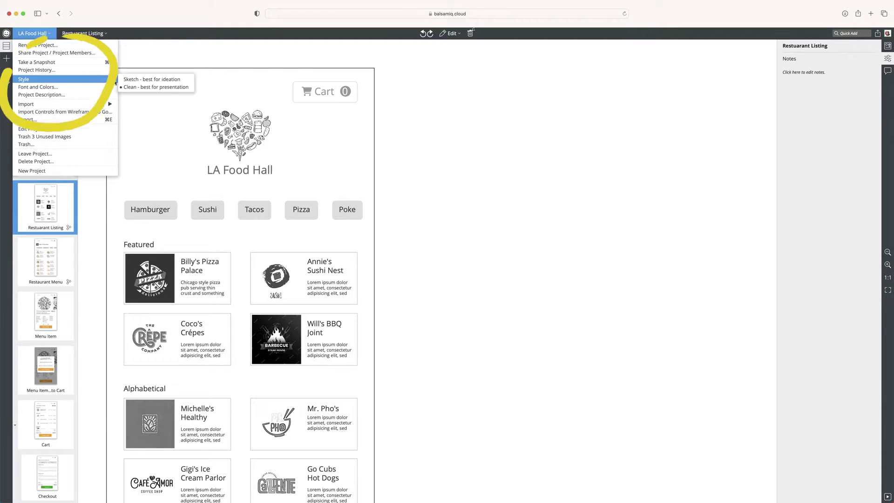
Apply the Sketch project style and choose Balsamiq Sans in Font and Colors
left_click(157, 80)
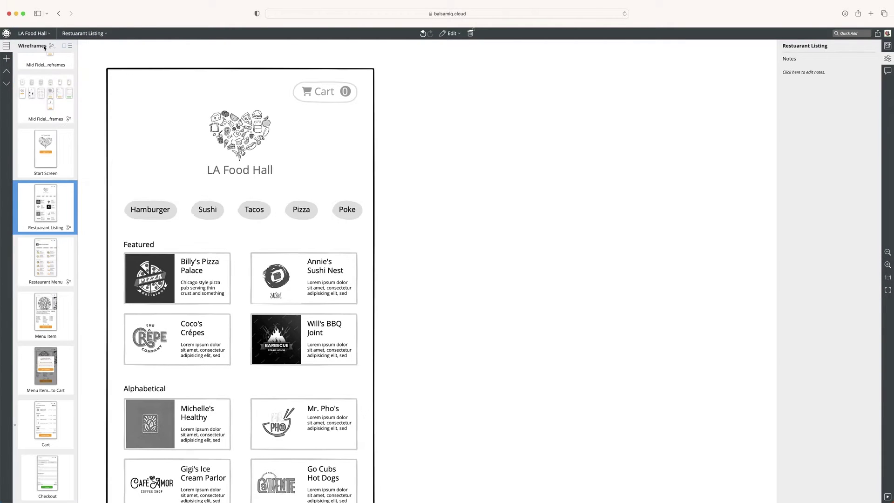
left_click(32, 33)
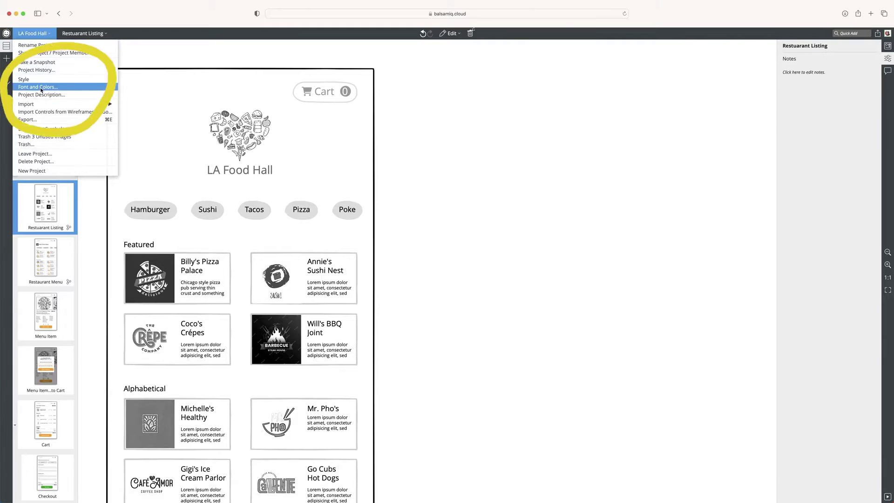
left_click(63, 88)
left_click(419, 266)
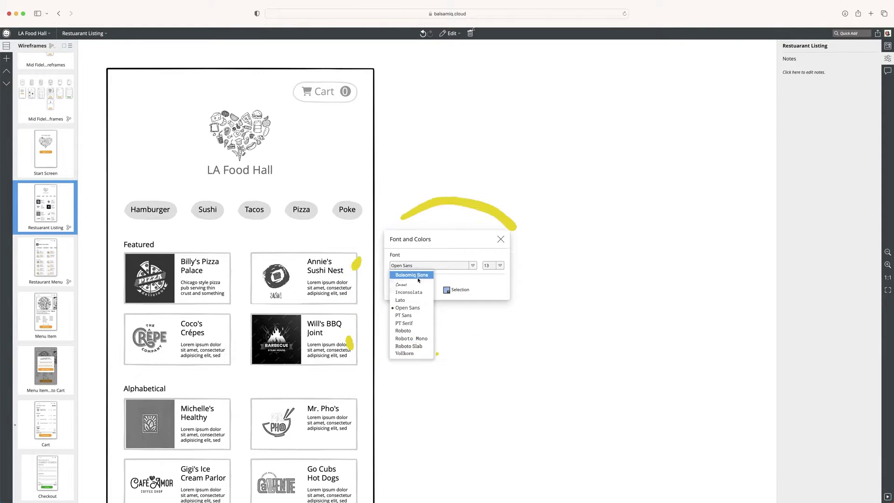
left_click(420, 275)
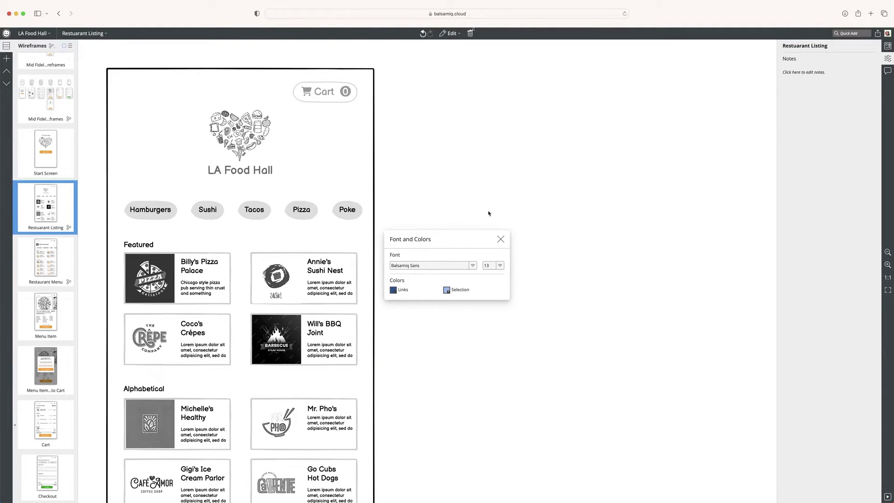
left_click(501, 243)
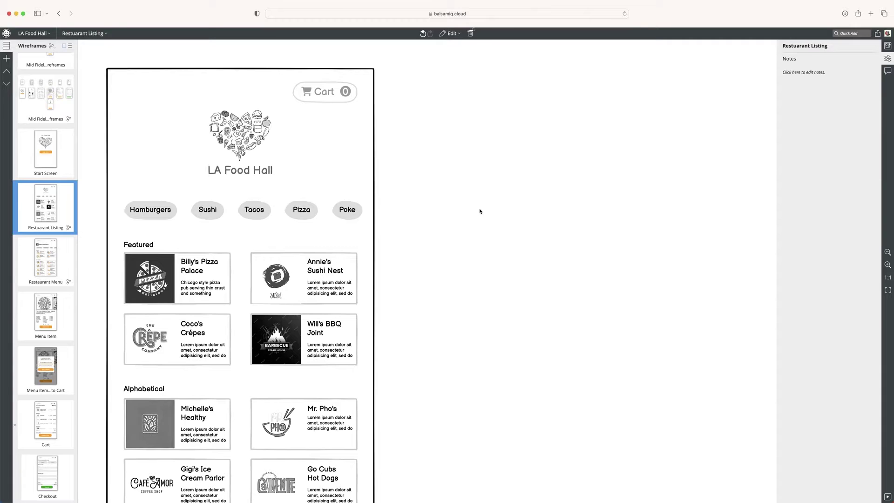
scroll(480, 211, "down", 1)
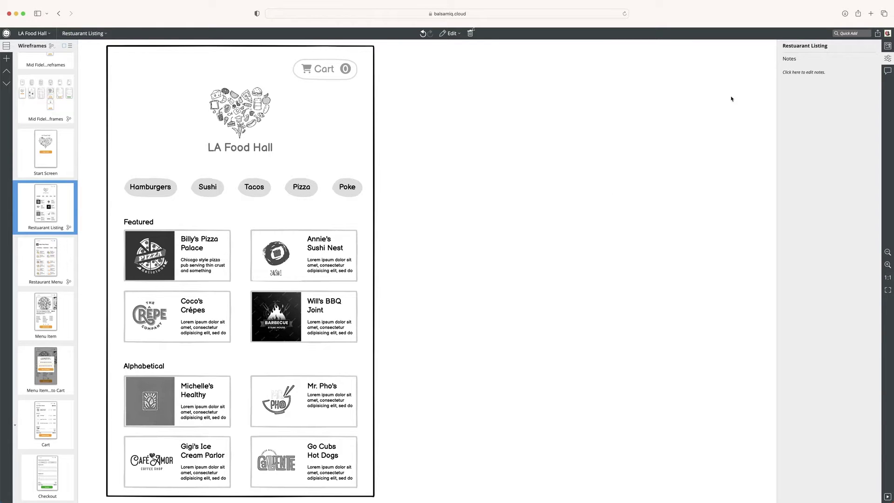
Place an iPhone frame from the UI Library beside the tablet wireframe and zoom to fit
left_click(887, 46)
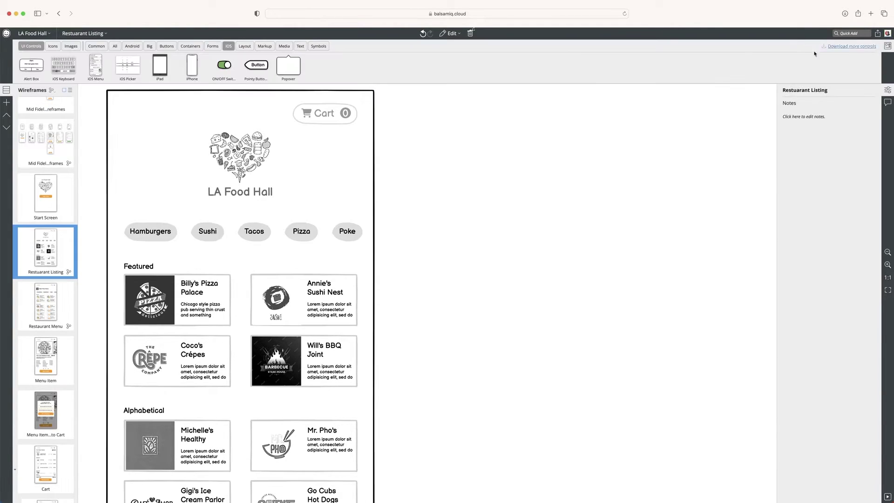
left_click_drag(192, 65, 515, 204)
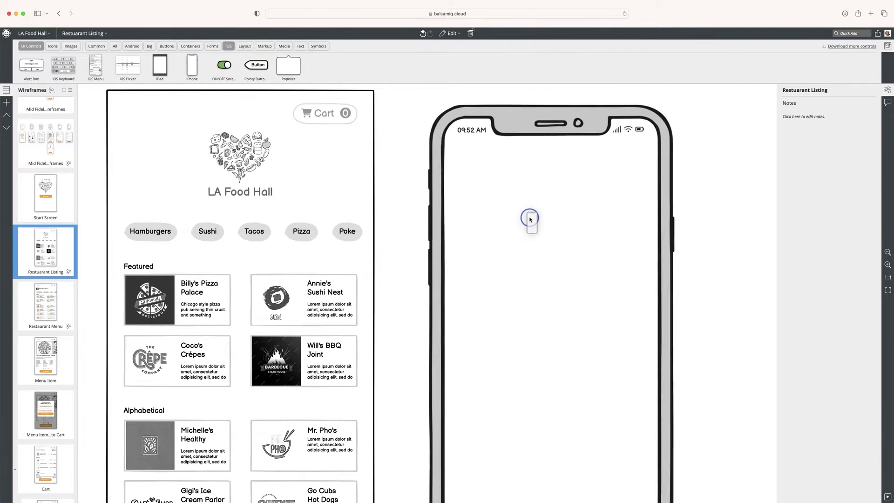
left_click(736, 179)
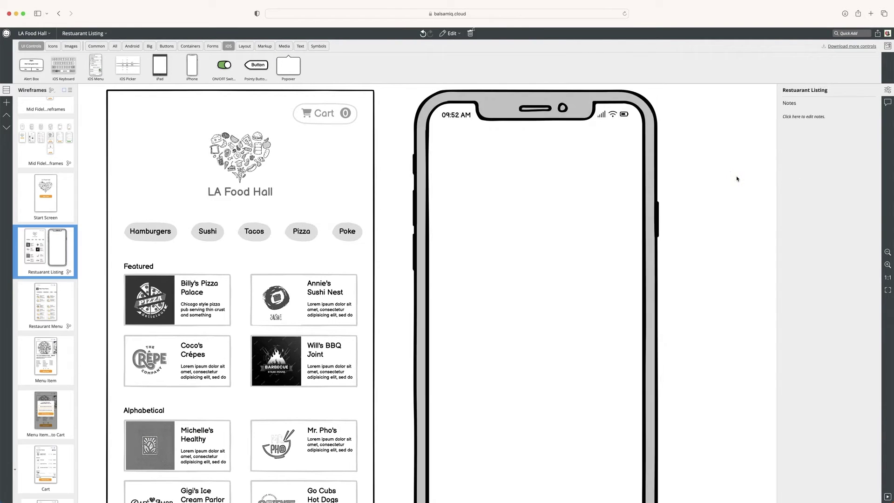
key("ctrl+0")
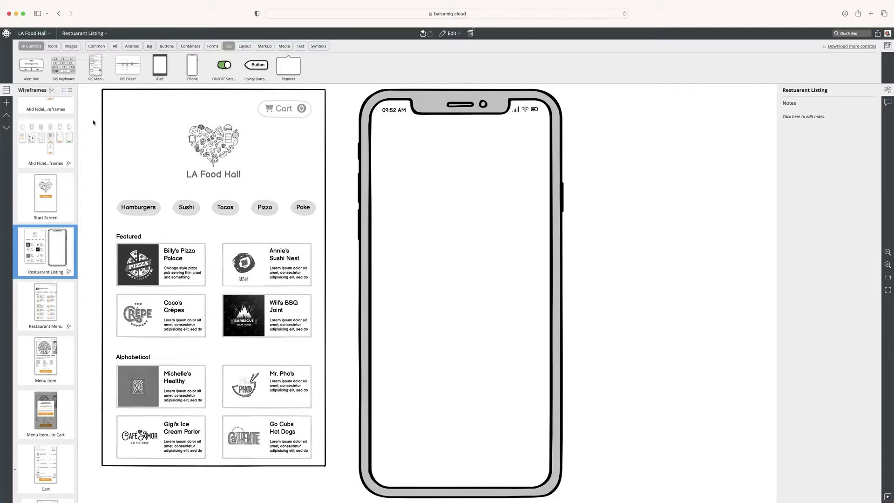
Copy the logo, title and category buttons into the iPhone, then delete the Poke button
left_click_drag(92, 119, 328, 238)
left_click_drag(214, 150, 458, 150)
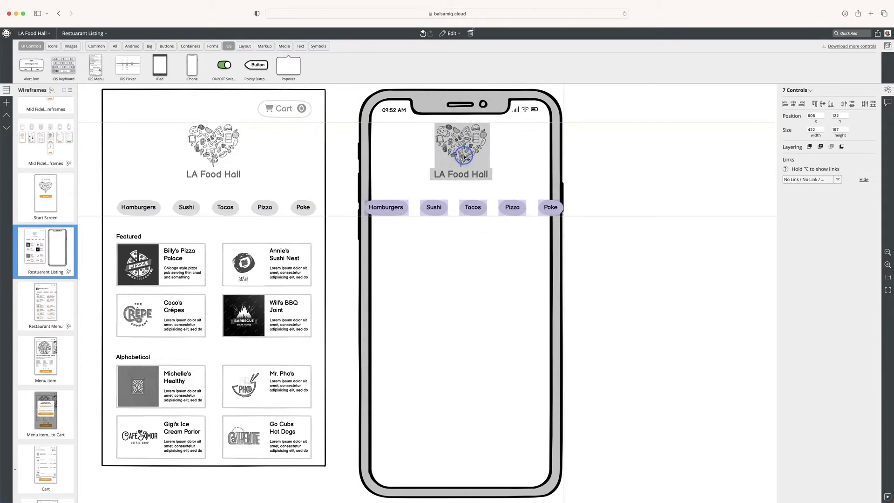
left_click(391, 206)
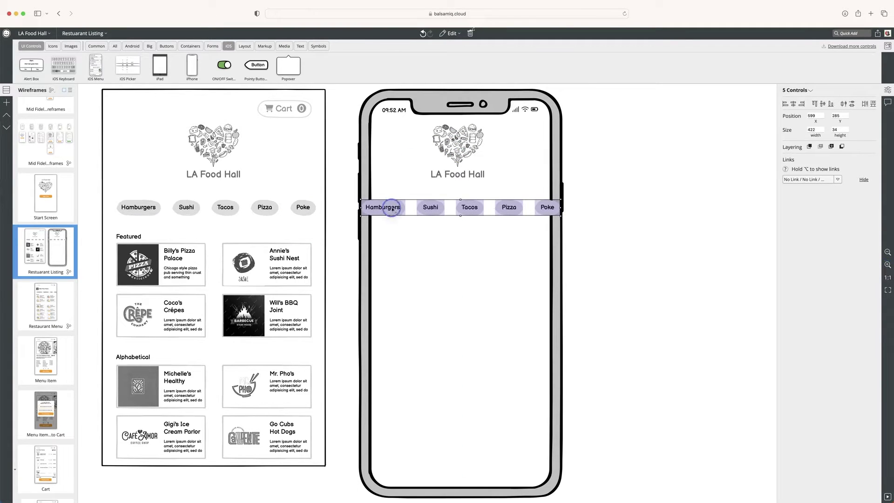
left_click_drag(391, 207, 411, 208)
left_click(649, 202)
left_click(566, 207)
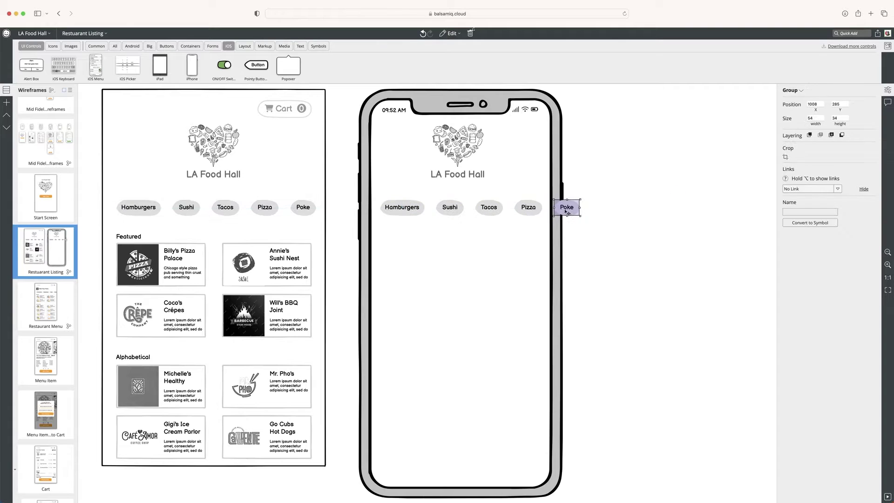
key("Delete")
Copy the tablet's Cart button into the iPhone header
left_click_drag(621, 106, 388, 210)
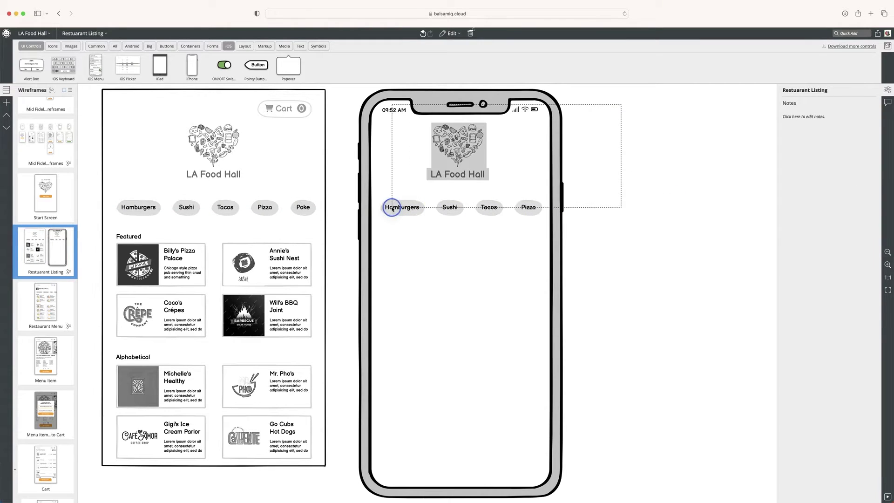
mouse_move(339, 92)
left_mouse_down()
mouse_move(265, 133)
mouse_move(517, 132)
left_mouse_up()
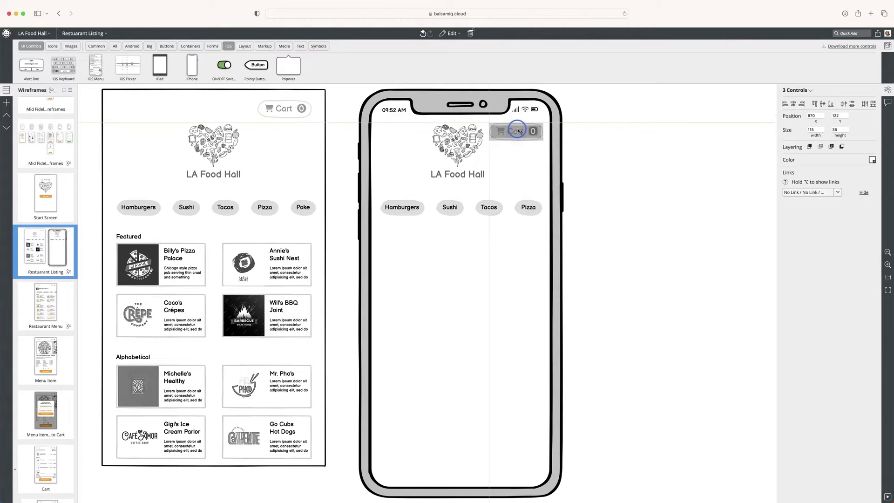
left_click(604, 128)
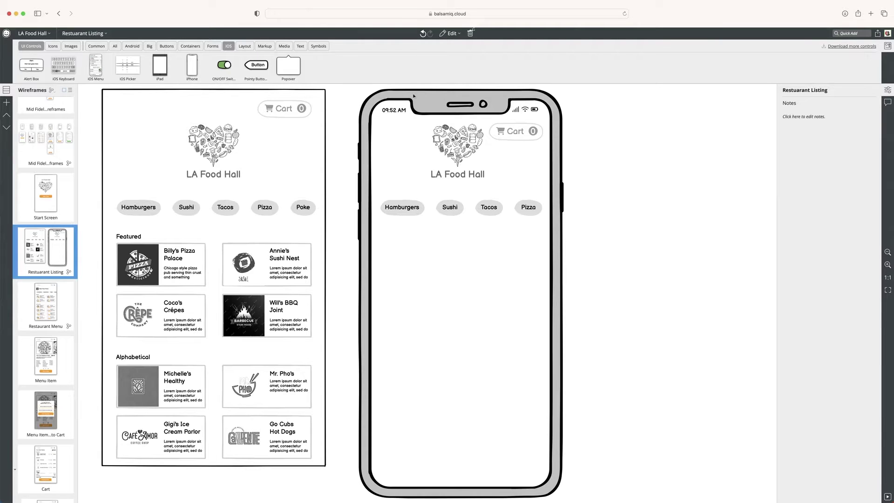
left_click_drag(341, 91, 587, 161)
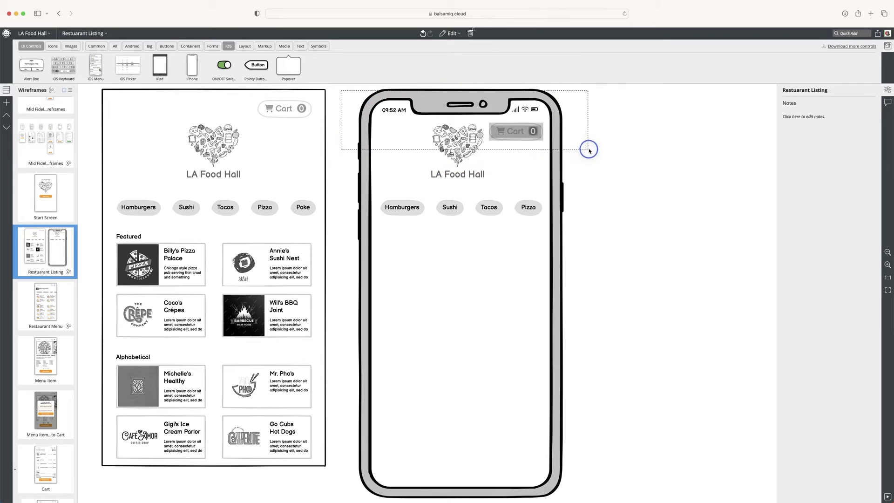
left_click_drag(587, 161, 589, 151)
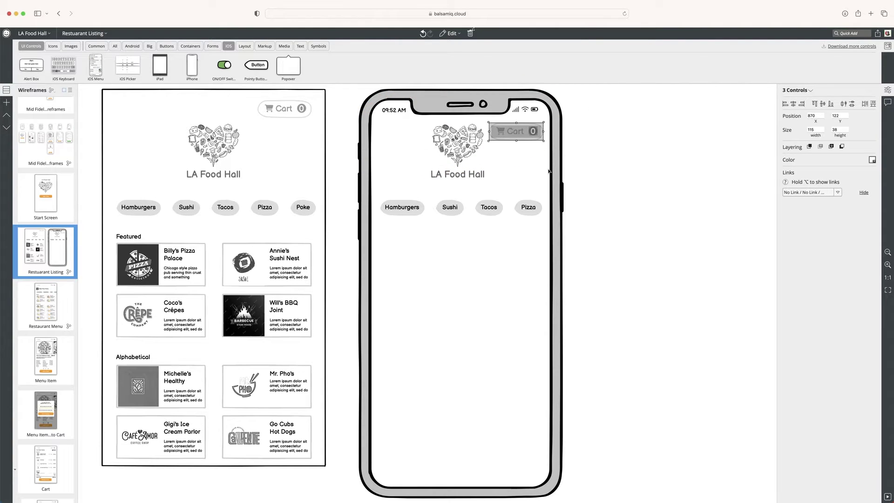
Remove the word Cart from the phone button and narrow its background to icon and badge
double_click(516, 132)
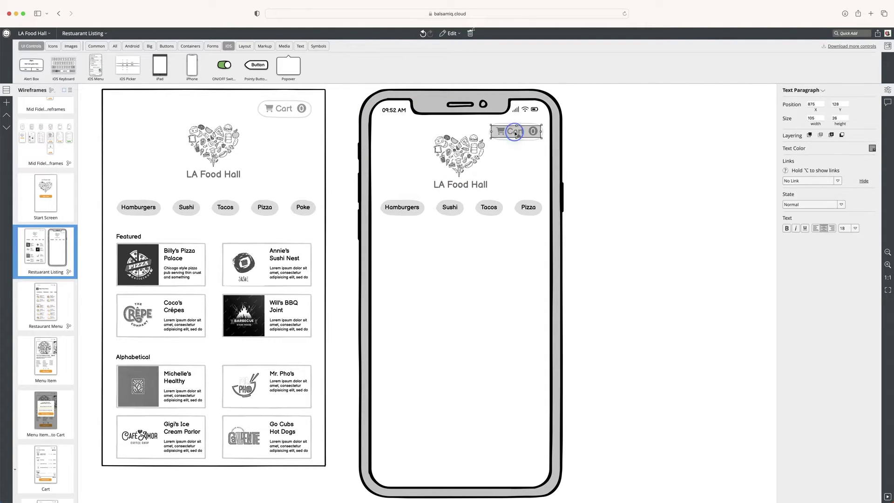
left_click(560, 142)
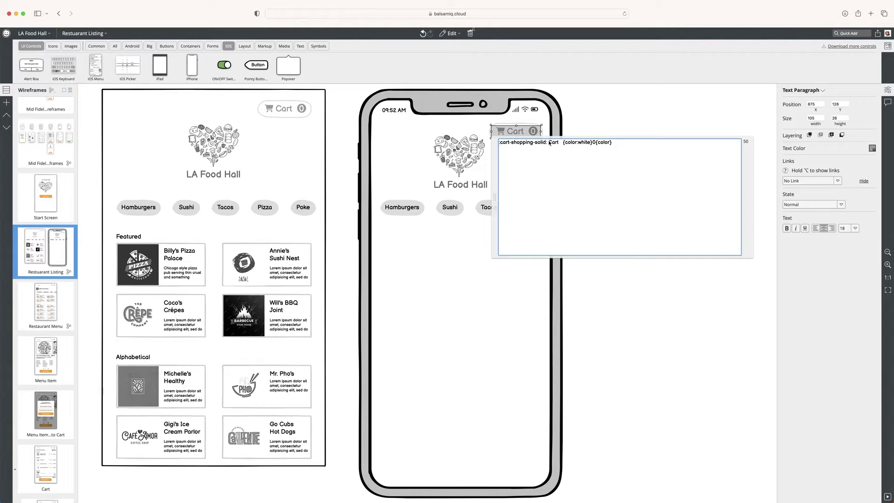
double_click(560, 143)
key("BackSpace")
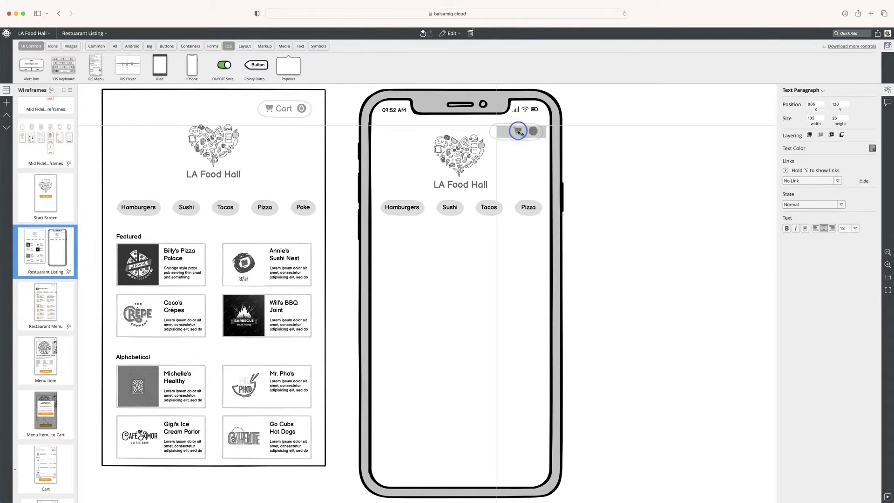
key("Return")
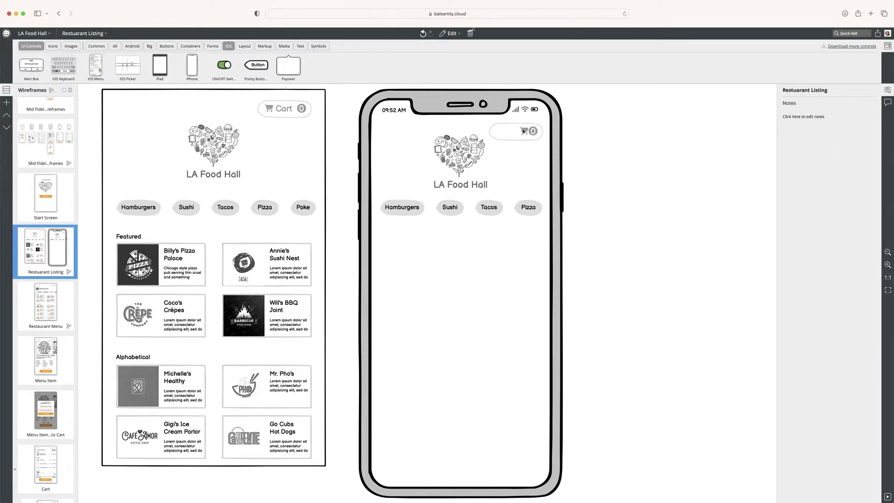
left_click(490, 133)
left_click_drag(490, 132, 508, 132)
left_click(596, 146)
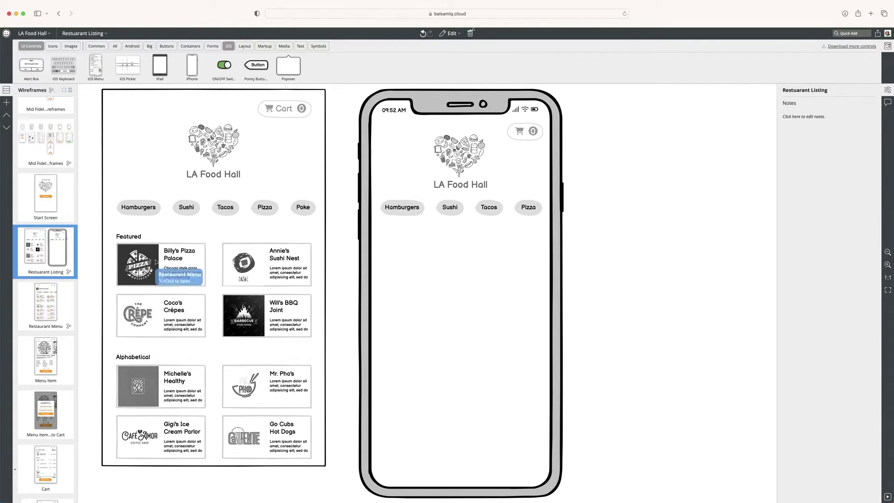
Copy the Featured label and the four restaurant cards into the iPhone screen
mouse_move(91, 229)
left_mouse_down()
mouse_move(216, 305)
mouse_move(216, 335)
left_mouse_up()
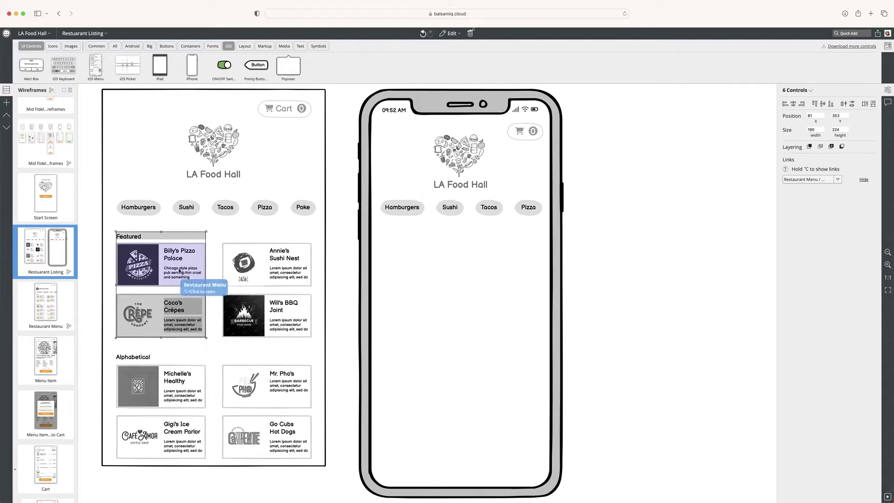
left_click_drag(161, 279, 425, 280, "alt")
left_click(574, 263)
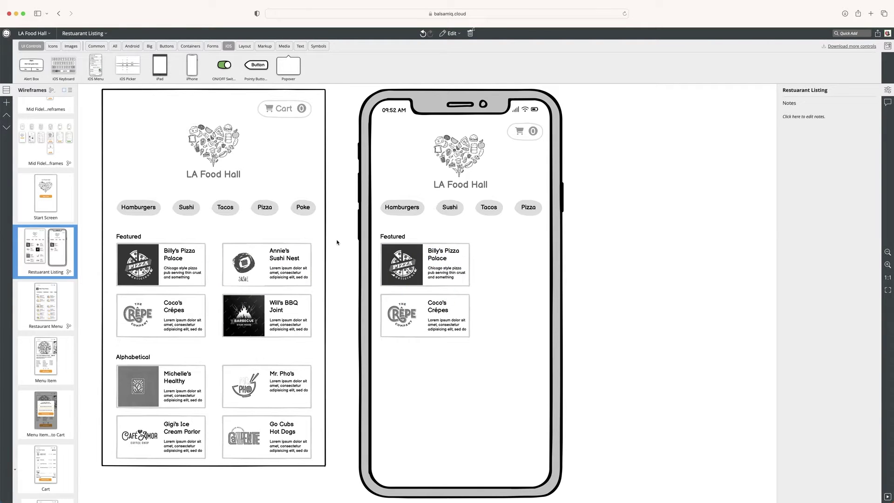
left_click_drag(338, 243, 210, 342)
left_click_drag(266, 290, 424, 393, "alt")
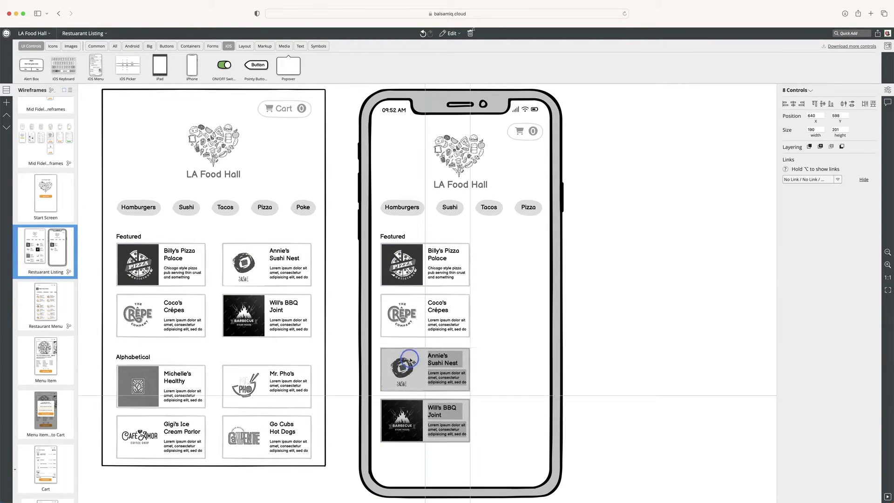
left_click(599, 310)
Stretch the four cards to the phone's full width and ungroup the Billy's Pizza Palace card
left_click(426, 419)
left_click(427, 367, "shift")
left_click(426, 314, "shift")
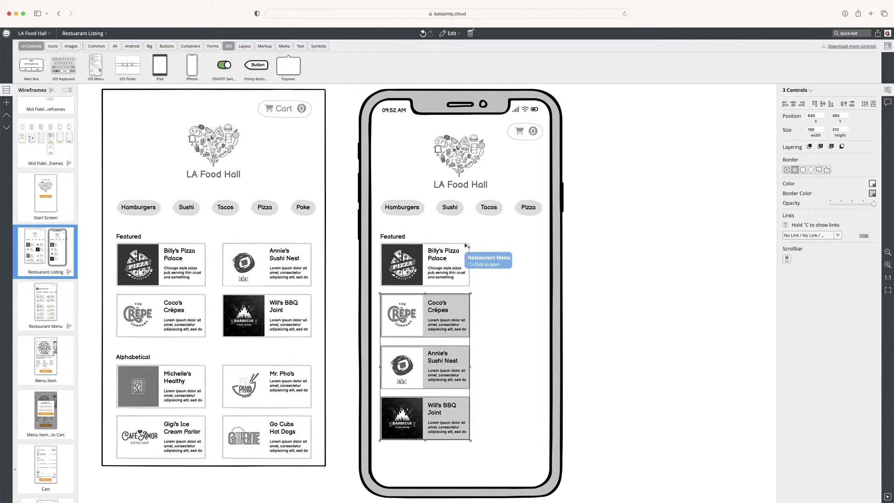
left_click(447, 262, "shift")
left_click_drag(470, 279, 510, 279)
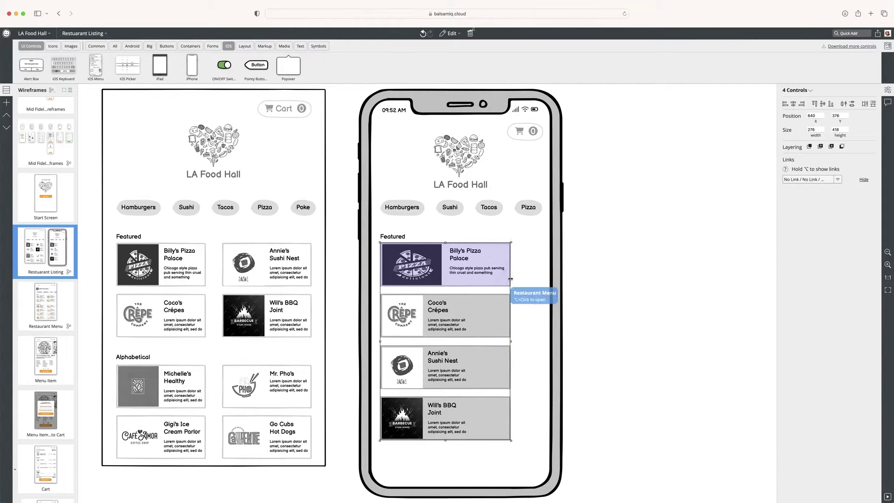
key("ctrl+z")
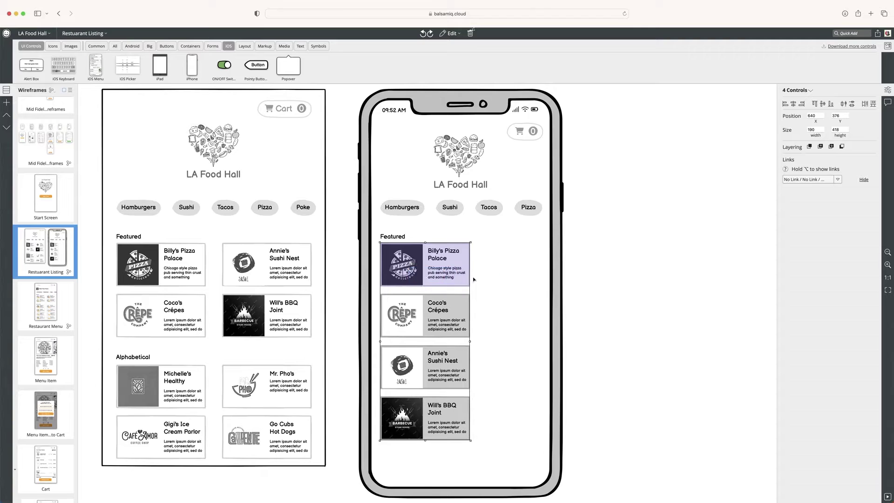
left_click_drag(471, 279, 542, 281)
left_click(589, 292)
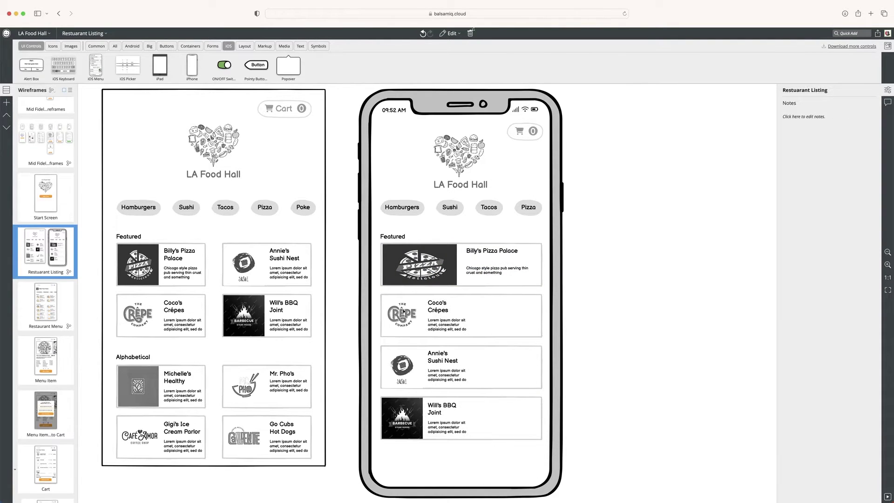
left_click(422, 265)
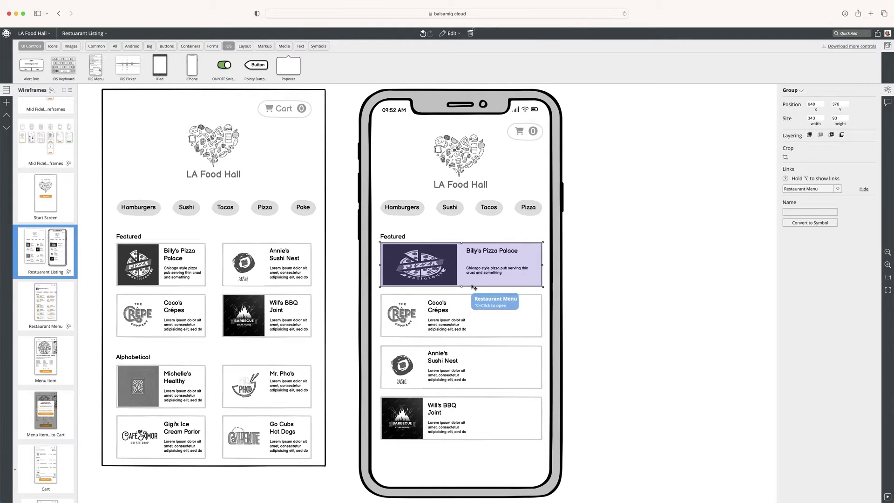
key("ctrl+shift+g")
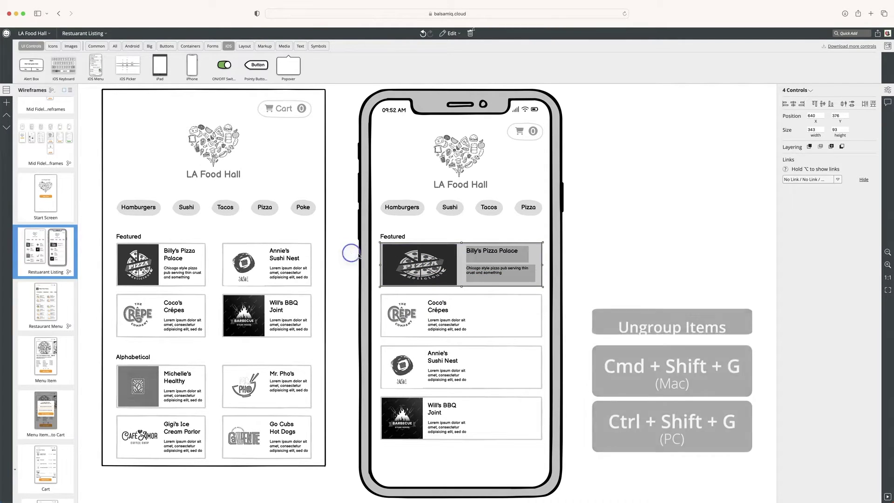
Narrow the pizza image and draw a rectangle over it with dark grey fill and border
left_click(419, 265)
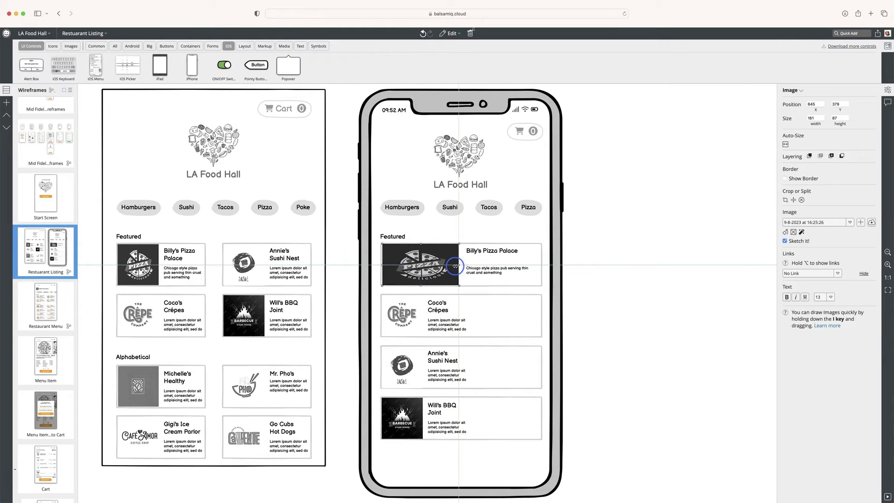
left_click_drag(455, 266, 452, 266)
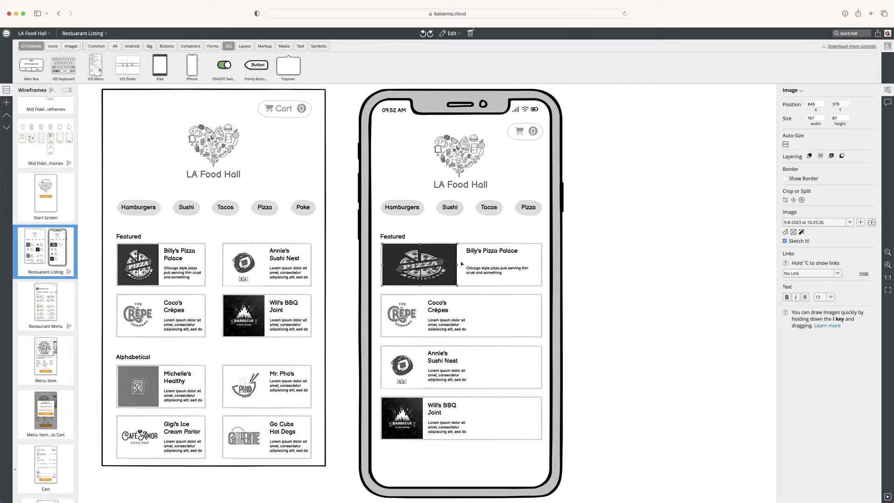
left_click_drag(458, 274, 429, 276)
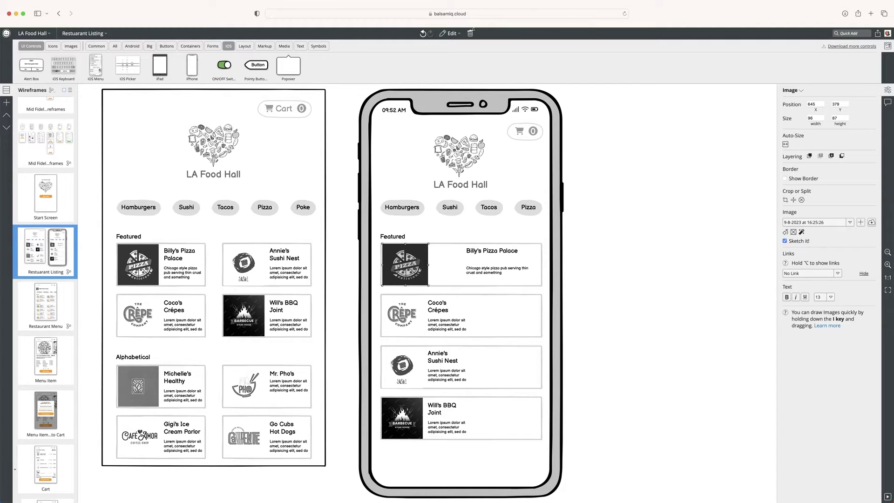
left_click_drag(382, 245, 461, 284)
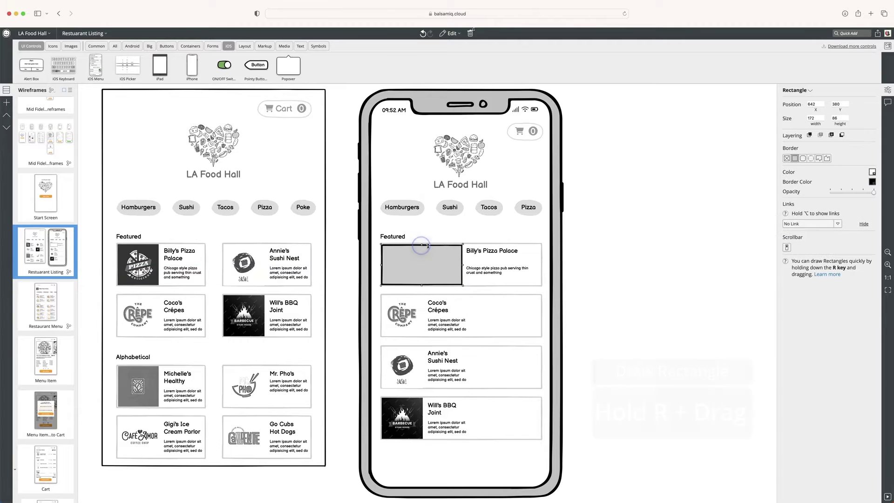
left_click(872, 172)
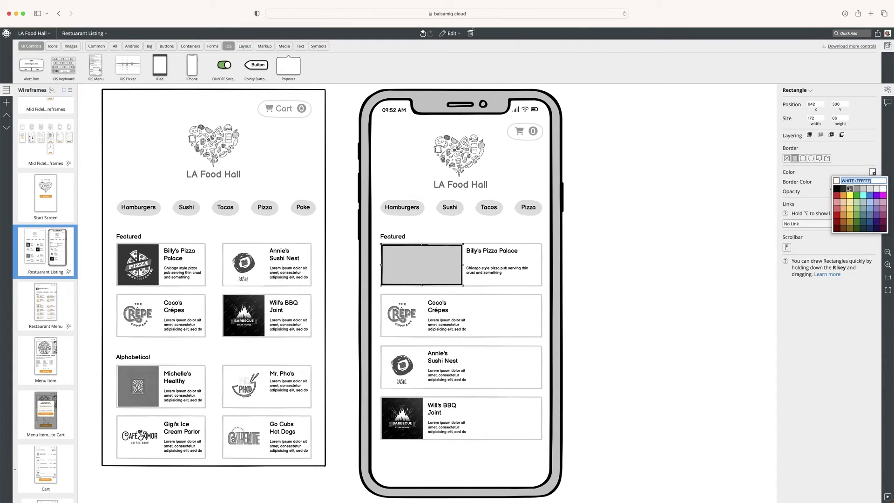
left_click(847, 187)
left_click(845, 200)
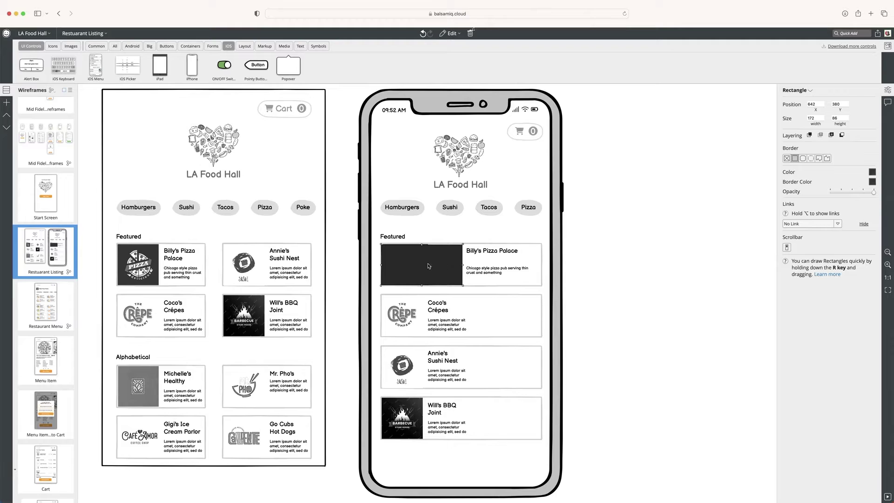
Send the card and iPhone frame behind the pizza logo, then centre the logo on the block
left_click(537, 258, "shift")
left_click(541, 230, "shift")
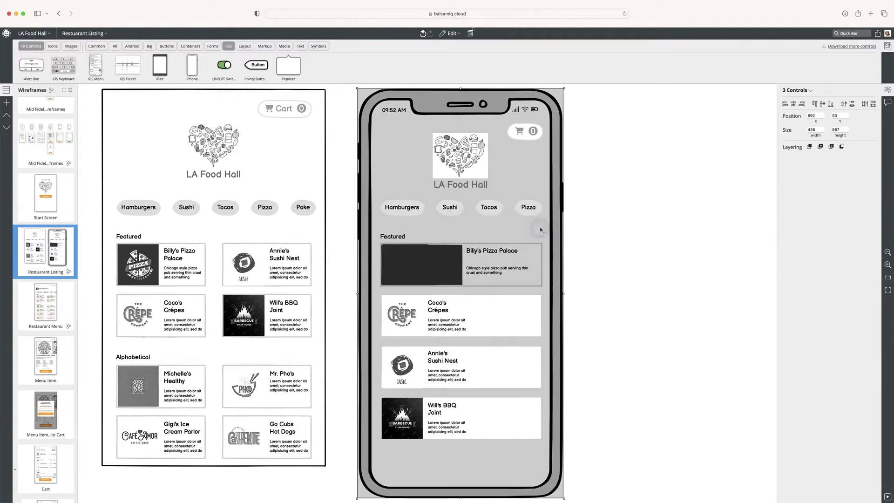
left_click(842, 147)
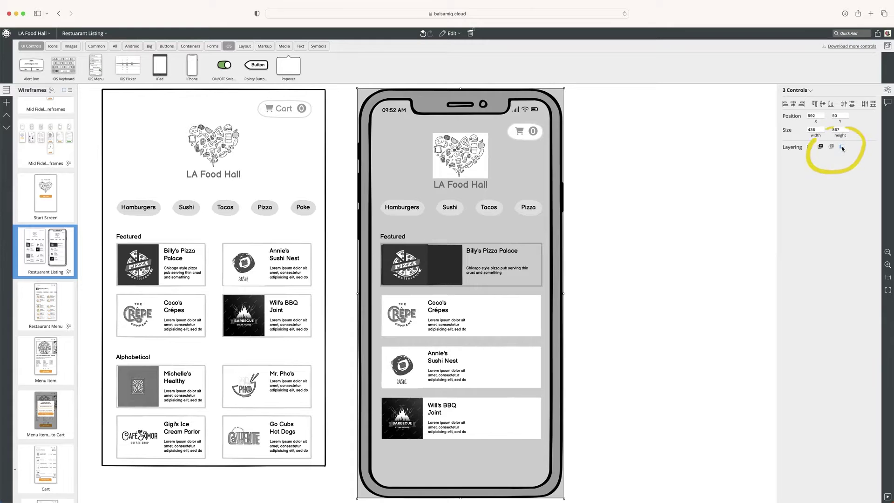
left_click(753, 216)
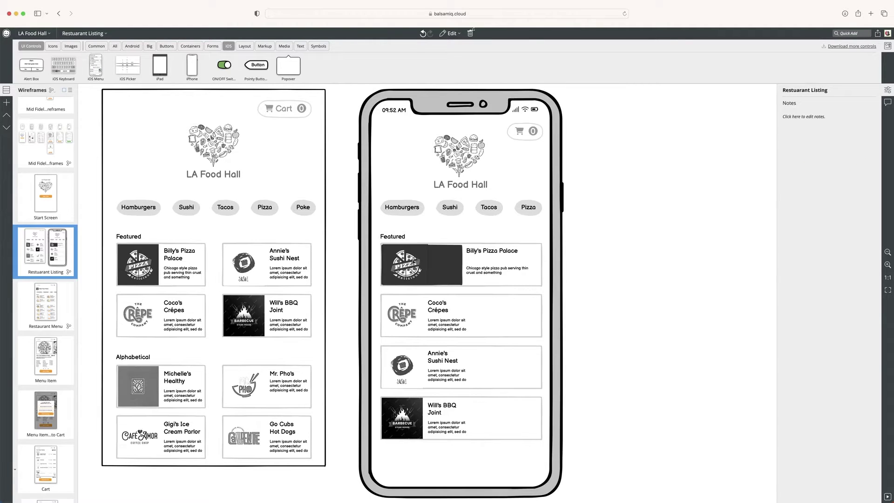
left_click_drag(406, 265, 438, 265)
Adjust the pizza logo and dark rectangle, then zoom out and in to review both wireframes
left_click(454, 265)
left_click(838, 118)
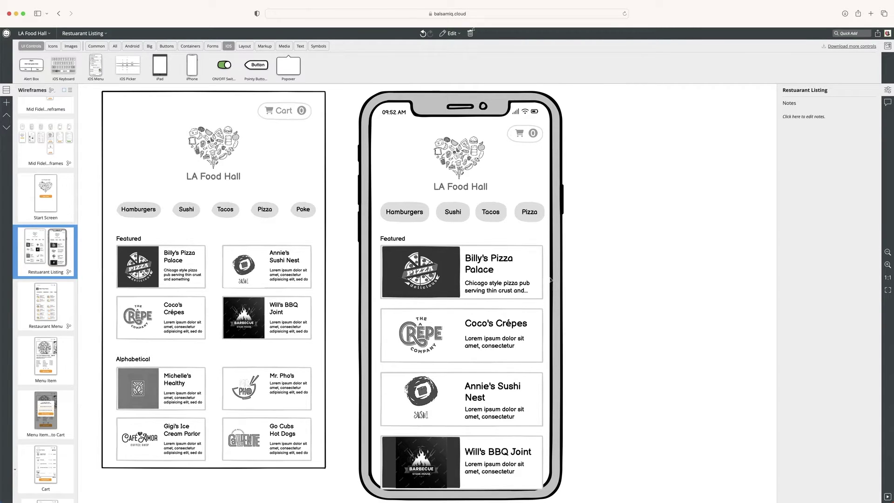
key("super+minus")
key("super+minus")
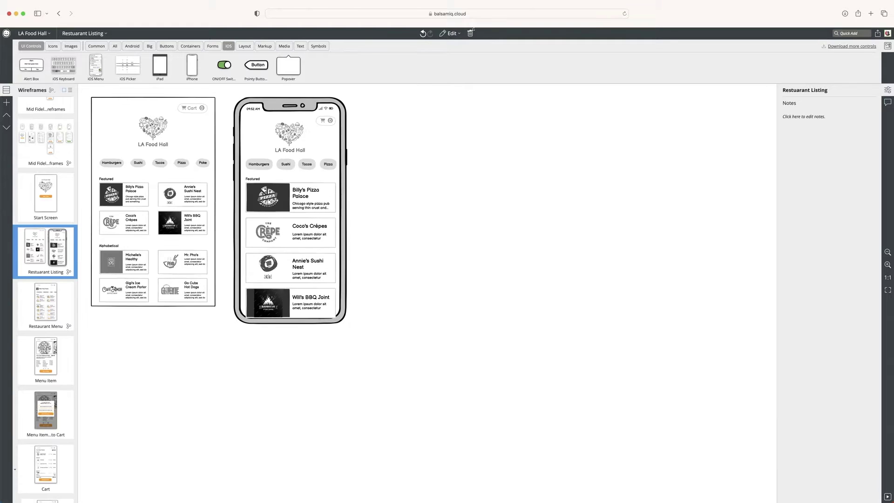
key("super+plus")
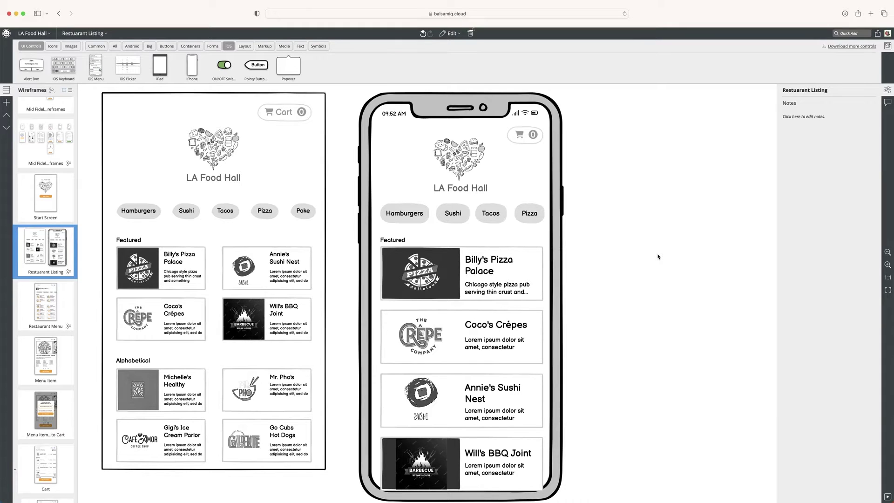
key("super+minus")
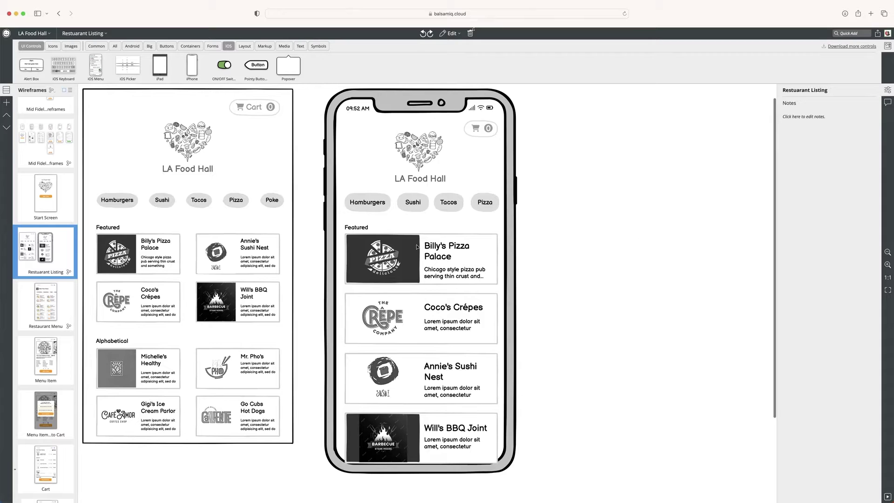
Copy all controls from the Alternate listing version, then return to the Official Version
left_click(68, 271)
left_click(56, 287)
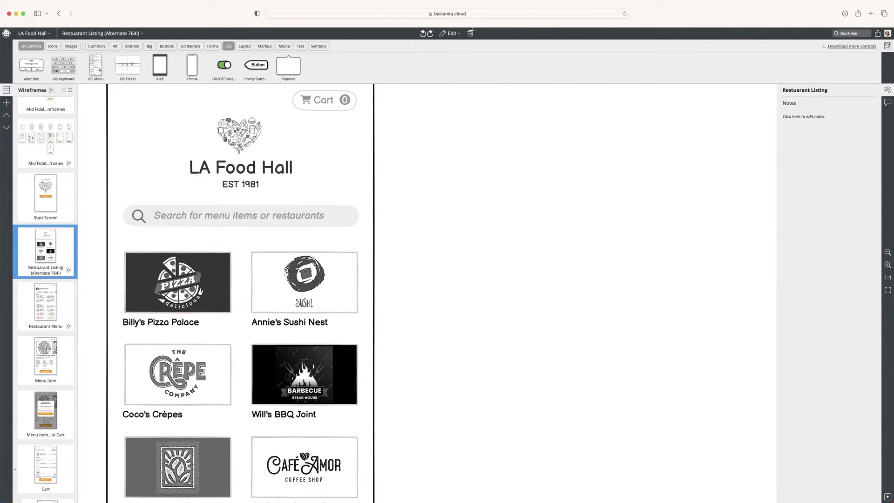
key("super+a")
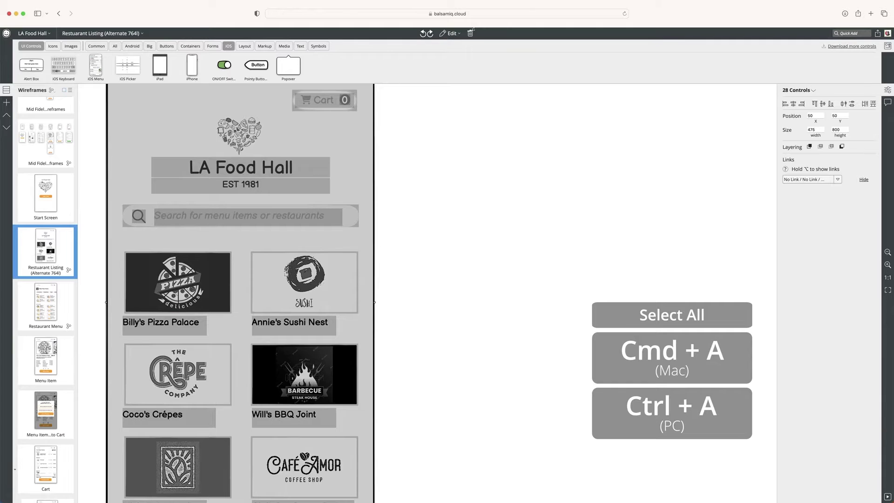
key("super+c")
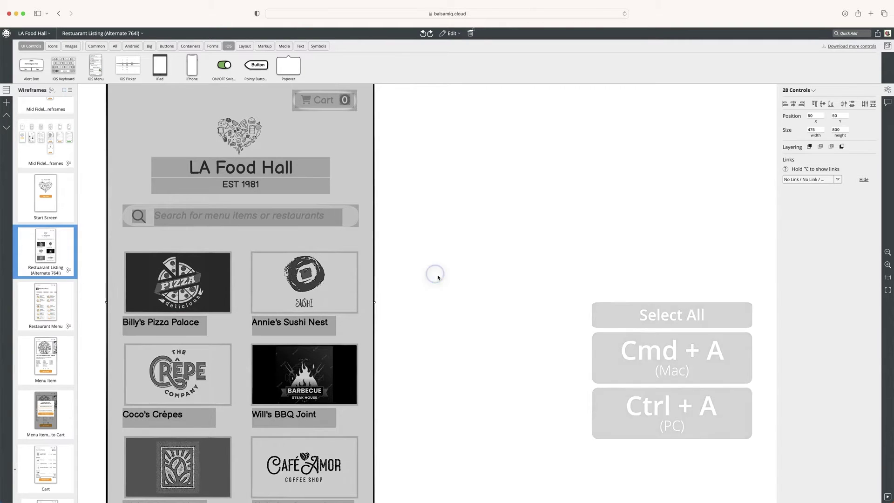
left_click(436, 280)
right_click(57, 253)
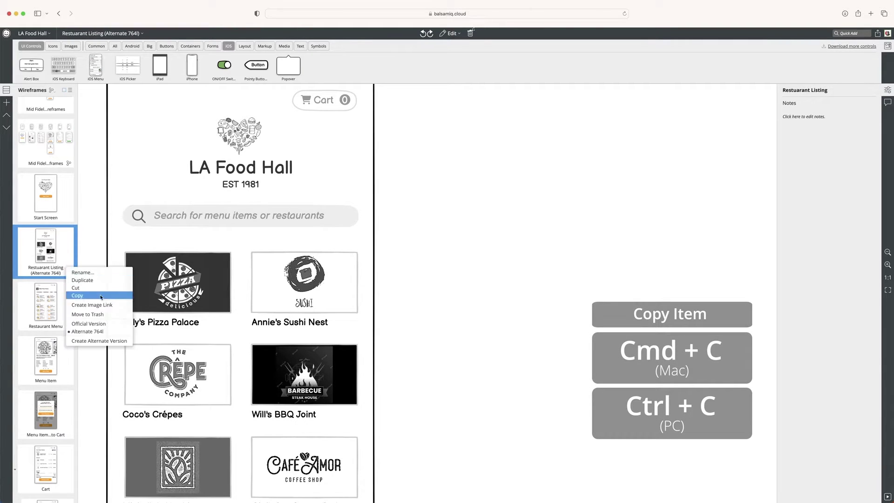
left_click(108, 322)
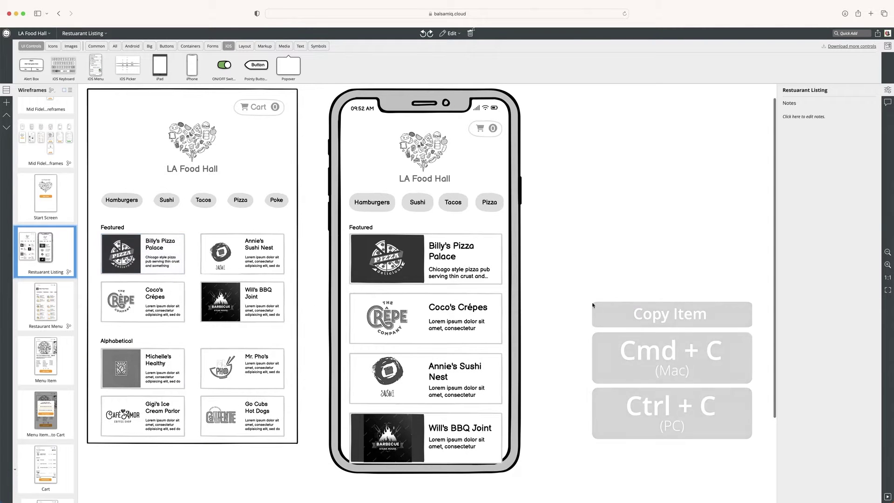
scroll(635, 295, "right", 5)
Paste the alternate layout and duplicate the iPhone frame to its right
key("super+v")
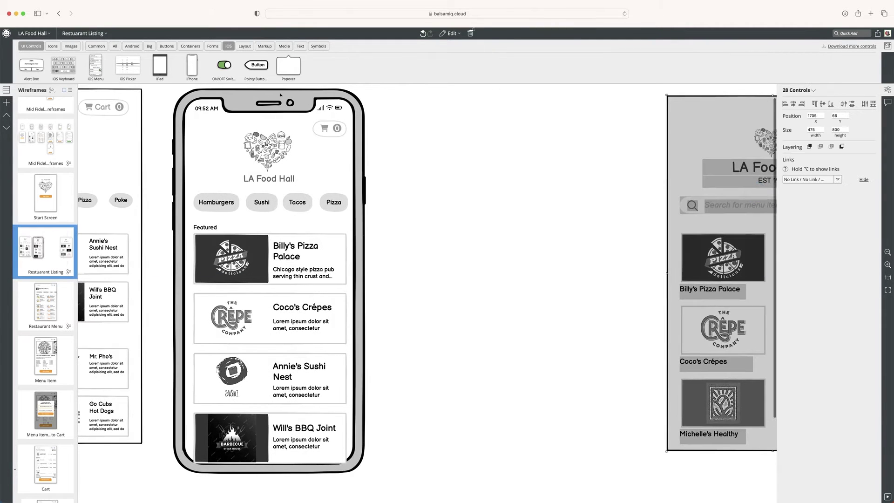
left_click(269, 98)
left_click_drag(269, 98, 485, 105, "alt")
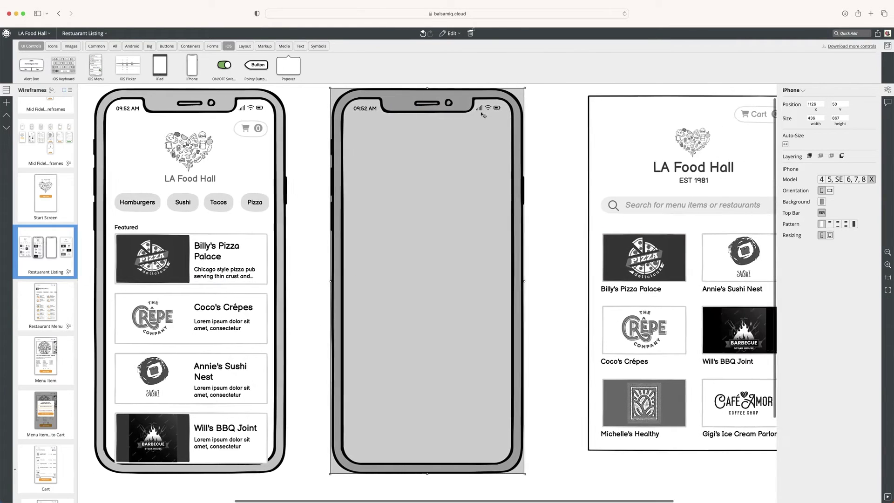
scroll(486, 105, "right", 5)
Move the pasted listing content into the new iPhone and narrow the restaurant tile grid to fit
left_click(383, 160)
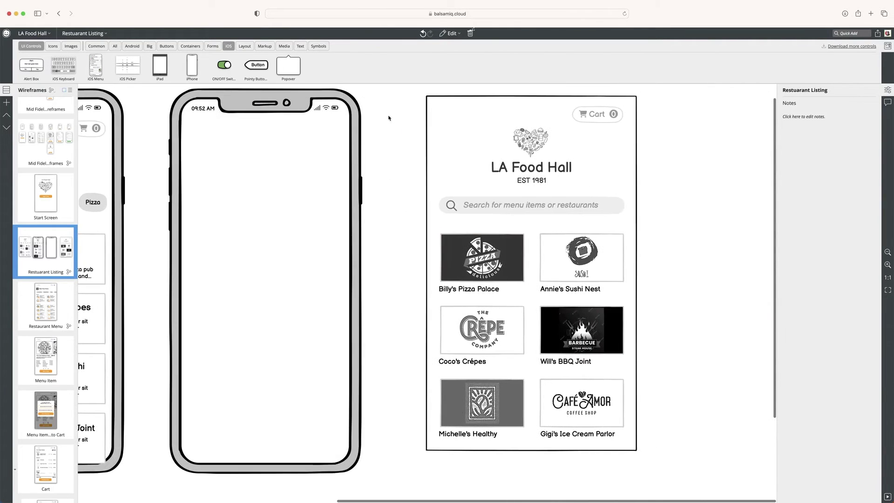
left_click_drag(389, 115, 625, 447)
left_click_drag(545, 250, 317, 257)
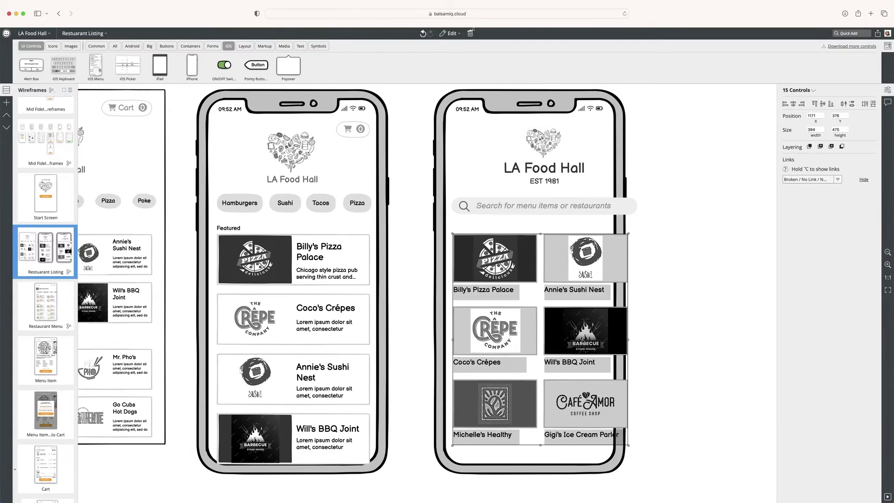
left_click(496, 404, "shift")
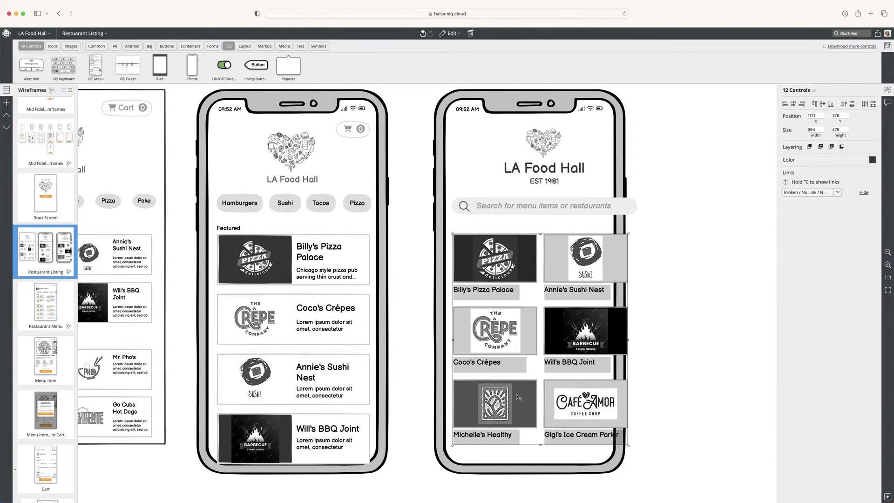
left_click_drag(628, 340, 608, 340)
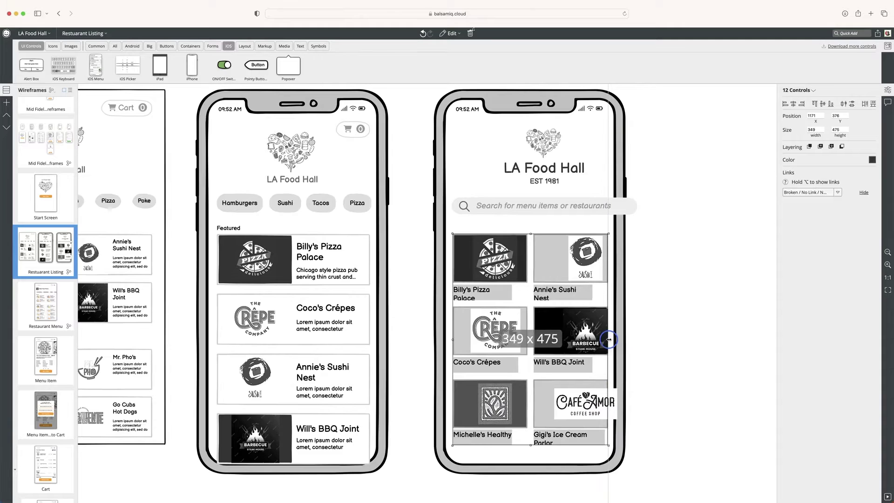
left_click(671, 331)
scroll(592, 274, "left", 1)
left_click(554, 170)
Align the grouped logo, LA Food Hall title and EST 1981 text to the centre of the iPhone frame
left_click(553, 143, "shift")
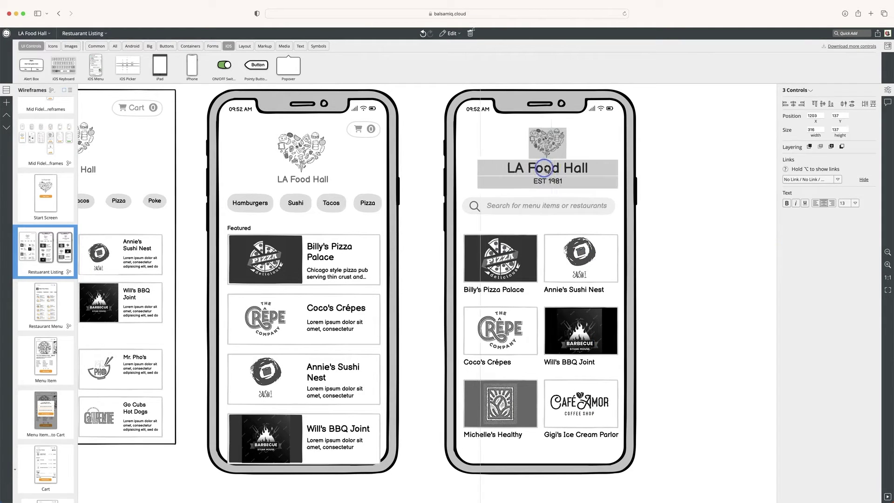
left_click_drag(552, 162, 539, 167)
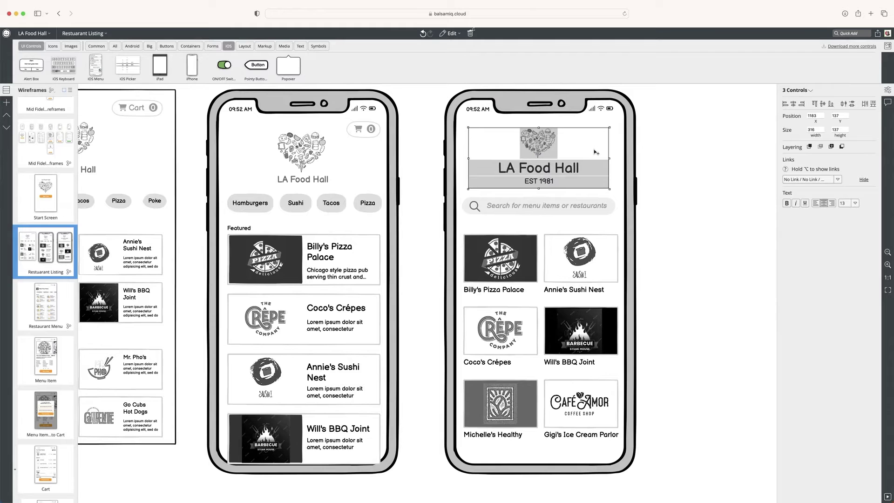
left_click(594, 151)
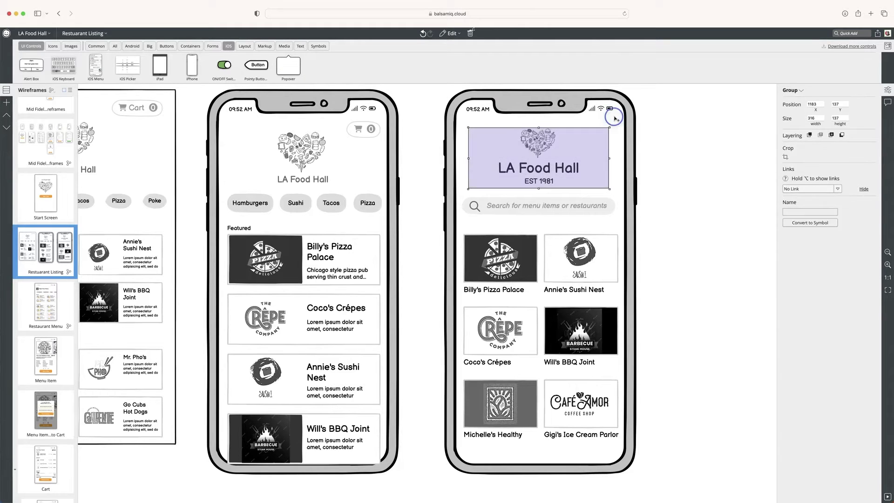
left_click(615, 118, "shift")
left_click(794, 104)
left_click(726, 159)
left_click(525, 151)
left_click(540, 168, "shift")
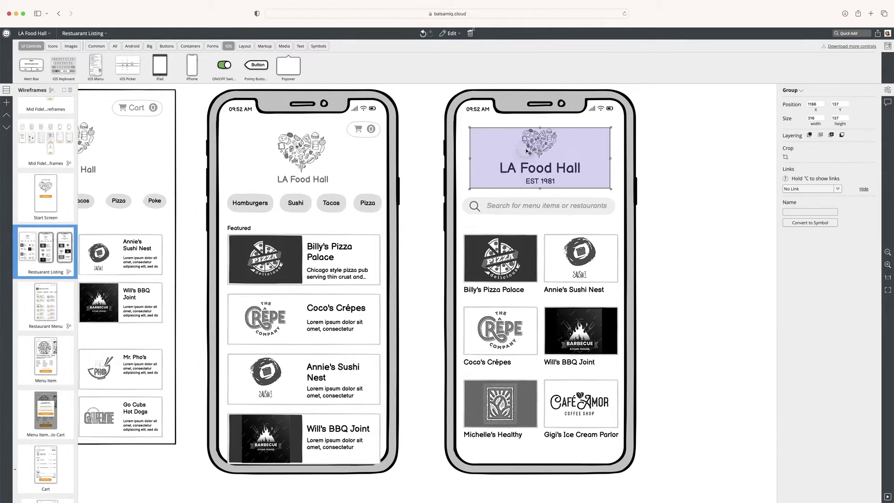
left_click(540, 182, "shift")
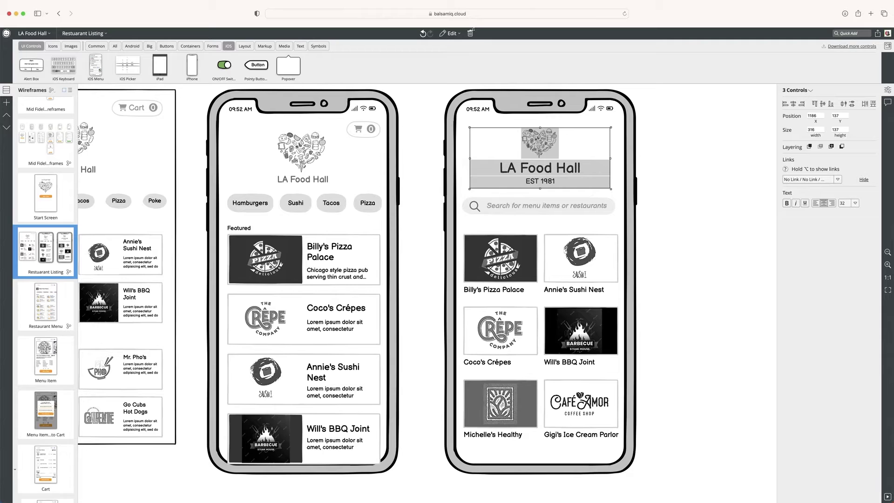
left_click(683, 139)
scroll(680, 158, "up", 2)
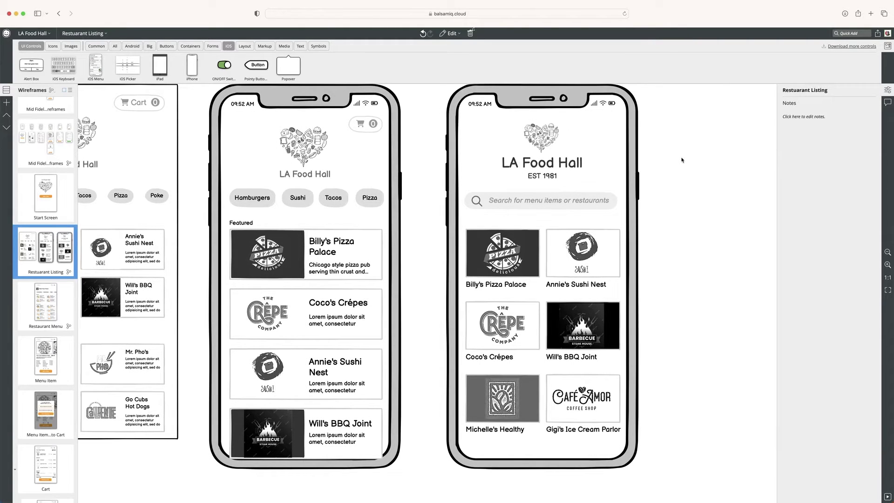
scroll(681, 170, "down", 2)
scroll(670, 210, "up", 3)
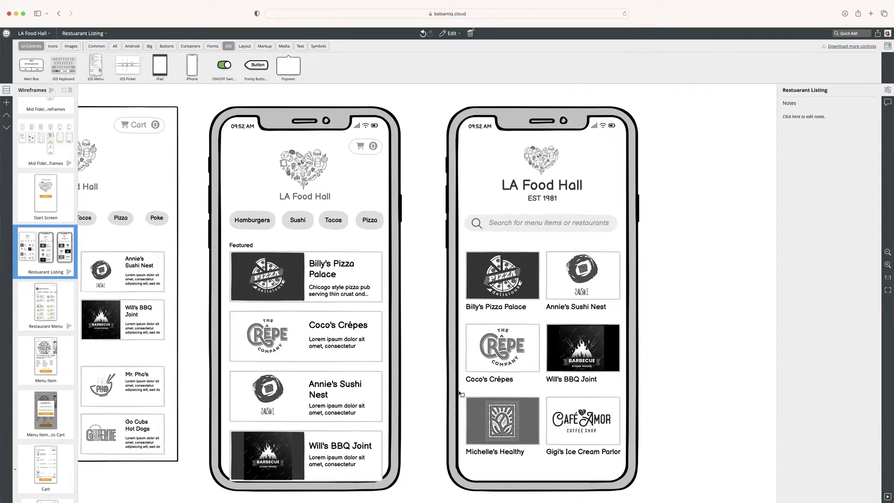
Draw a tall rectangle on the right phone's lower screen, positioned and heightened
mouse_move(458, 392)
left_mouse_down()
mouse_move(539, 498)
mouse_move(627, 496)
left_mouse_up()
scroll(559, 336, "down", 1)
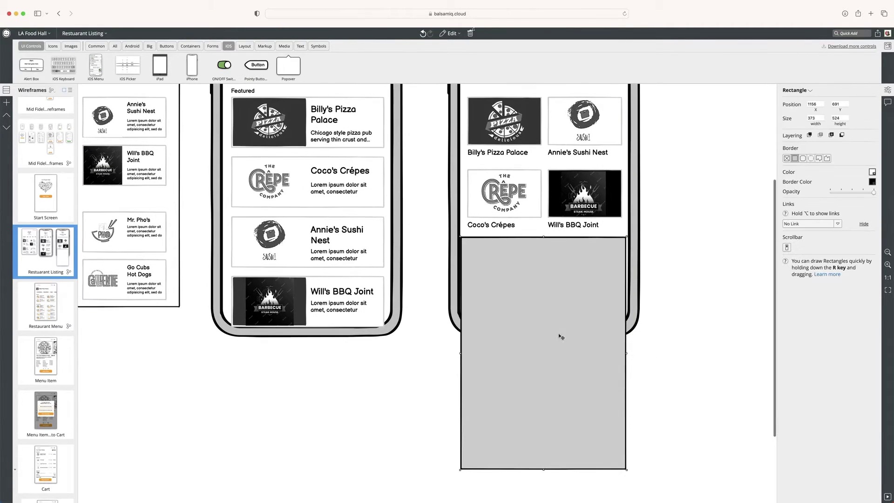
left_click_drag(547, 498, 543, 455)
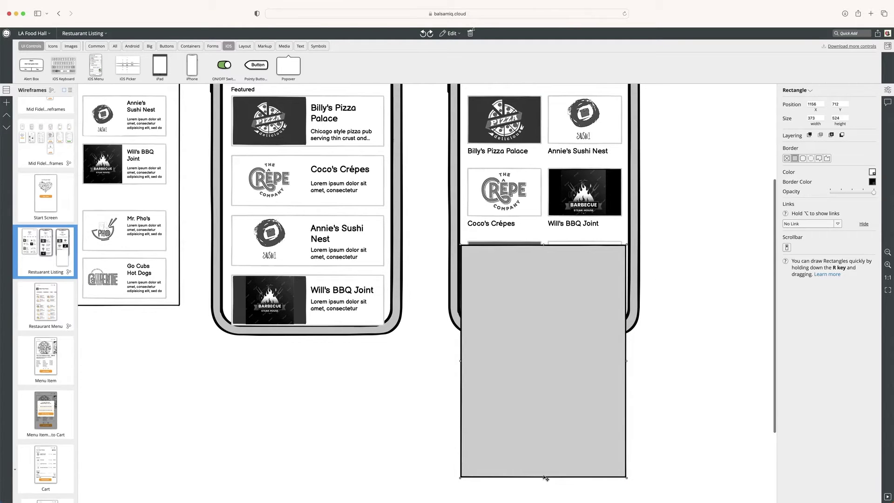
left_click_drag(544, 487, 543, 502)
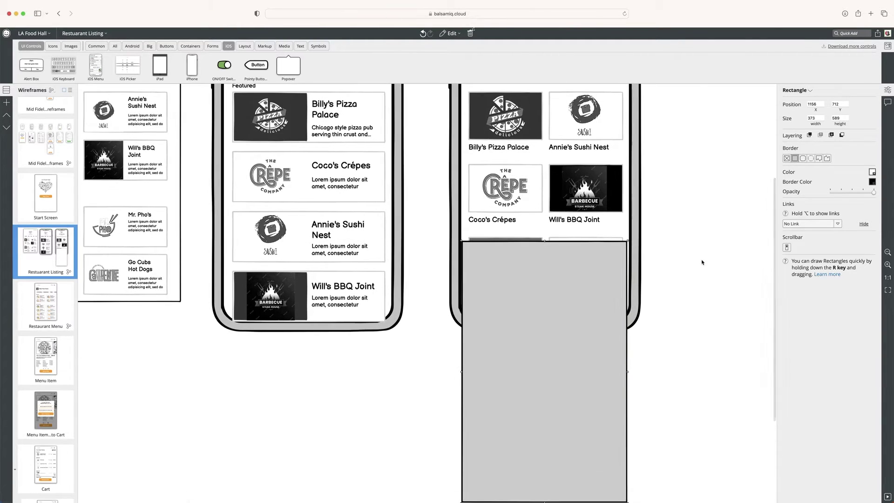
Send the rectangle behind the restaurant tiles, then reselect the backdrop
left_click(635, 202, "shift")
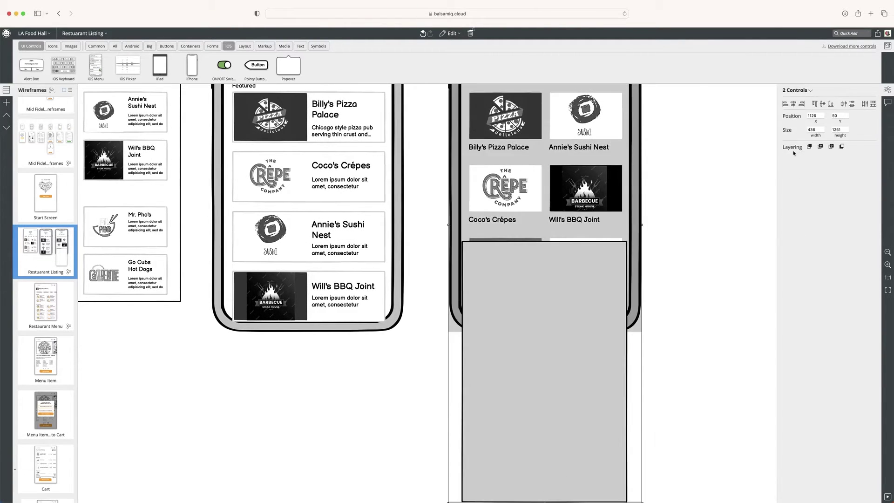
left_click(843, 147)
left_click(697, 268)
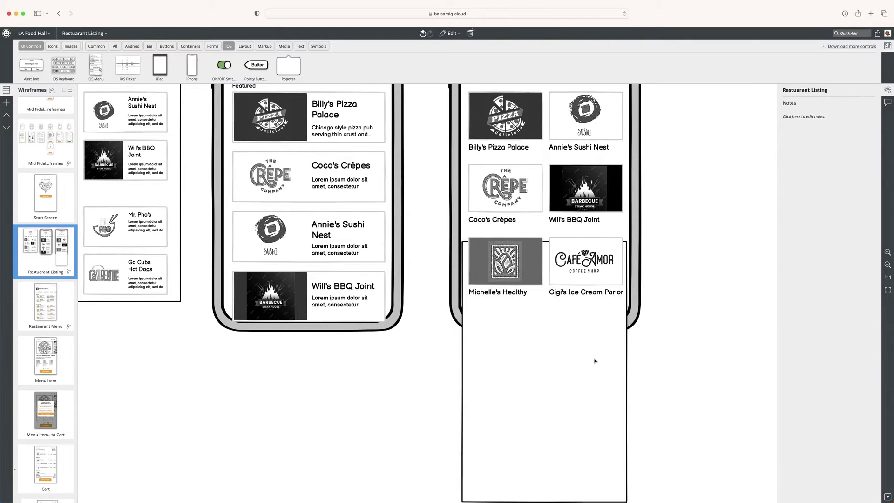
left_click(566, 359)
left_click(413, 272)
left_click(550, 350)
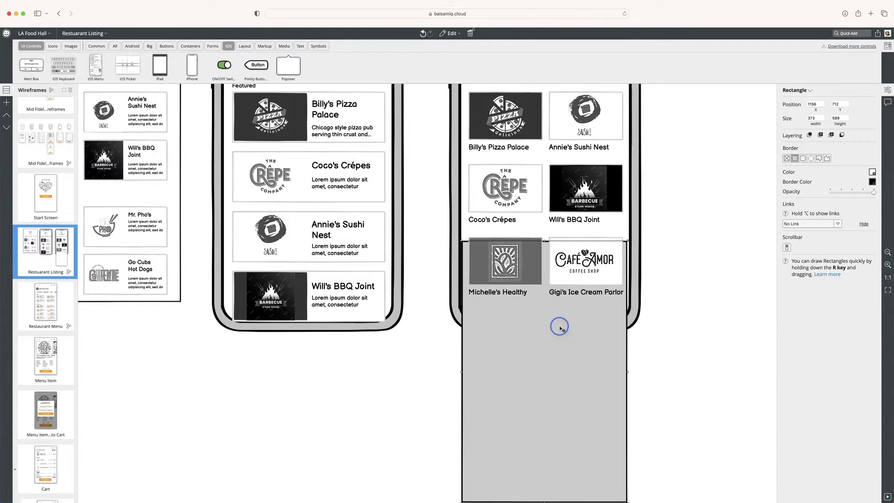
Draw a small white-bordered rectangle between the bottom tiles and group it with the tall backdrop
left_click_drag(544, 242, 549, 279)
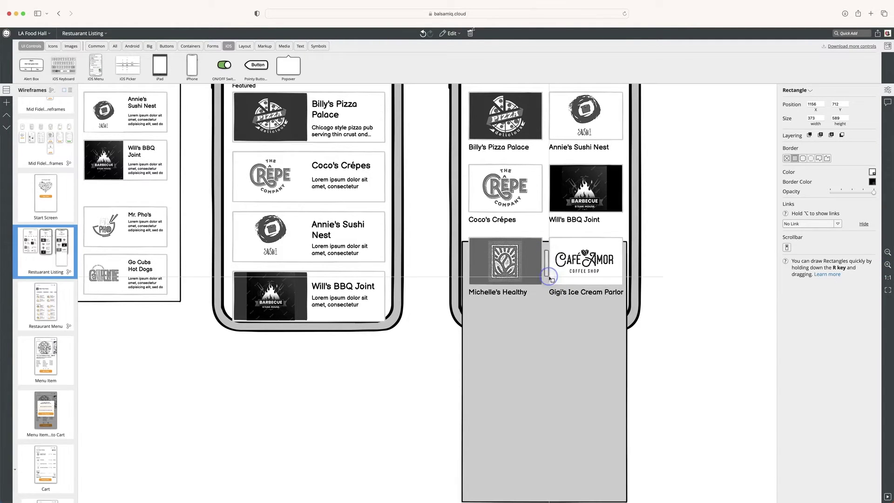
left_click(871, 180)
left_click(868, 196)
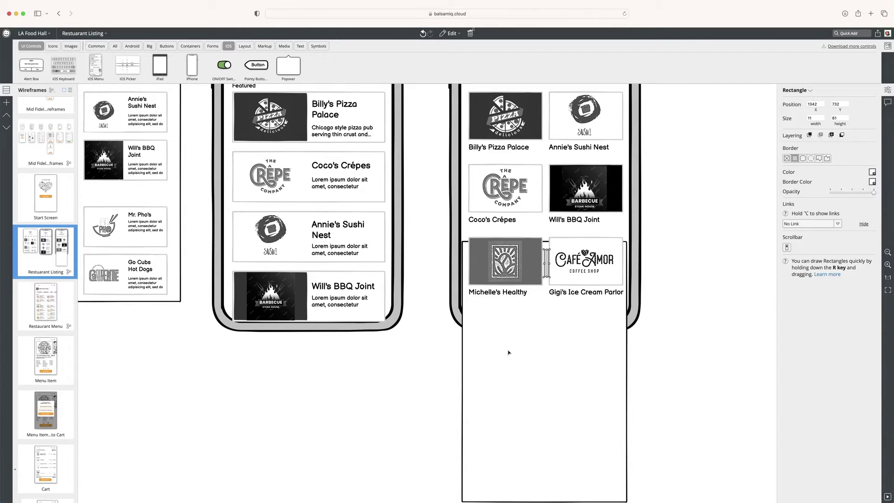
left_click(508, 353, "shift")
key("ctrl+g")
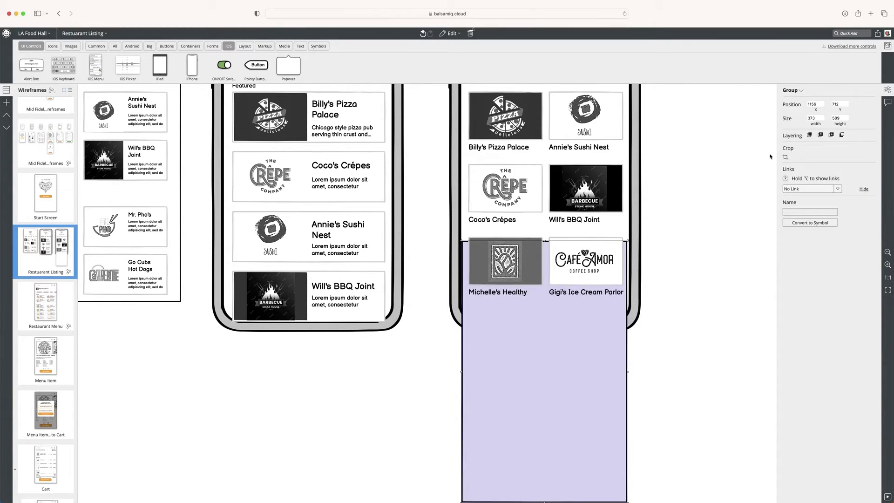
Crop the group to its corner, then widen it slightly and nudge it left
left_click(786, 156)
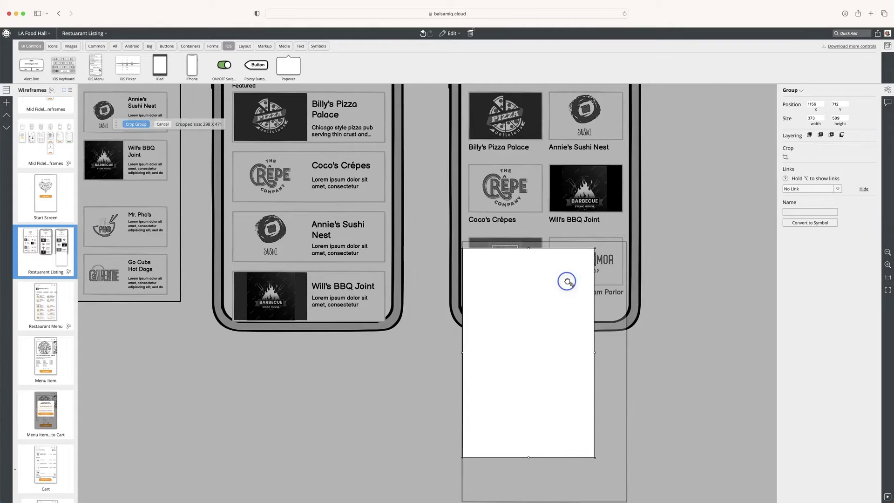
scroll(567, 281, "down", 3)
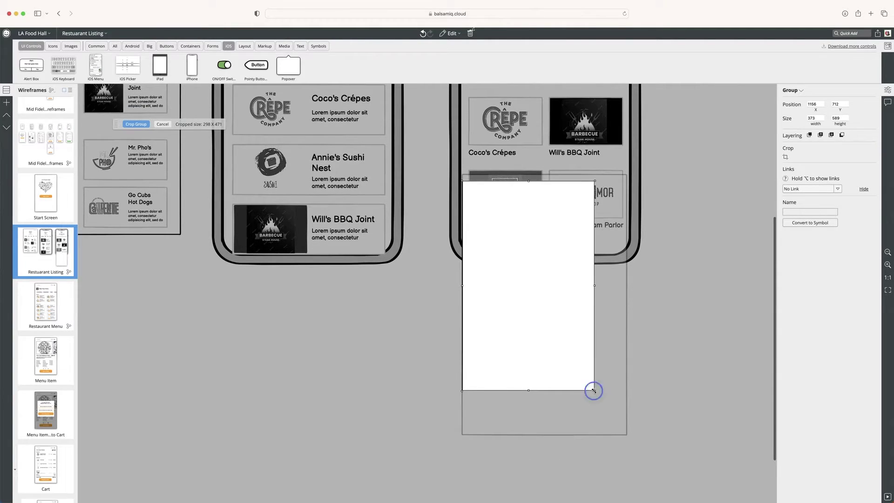
left_click_drag(593, 390, 628, 435)
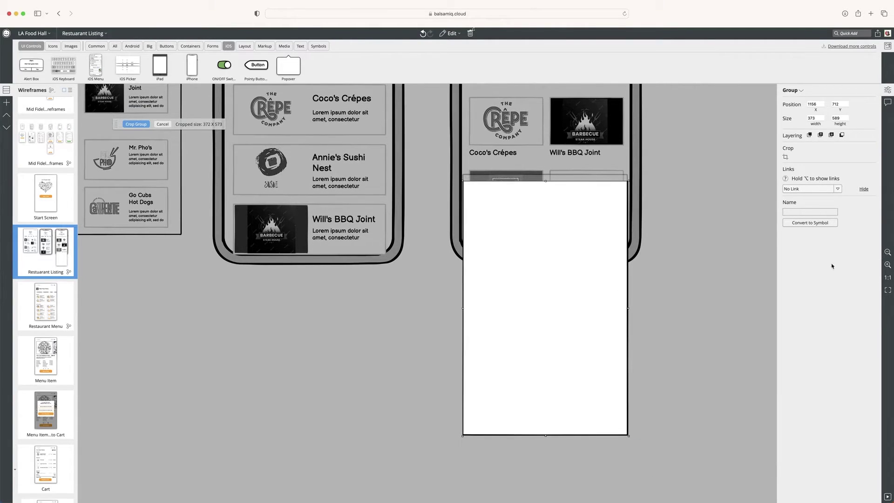
left_click(135, 124)
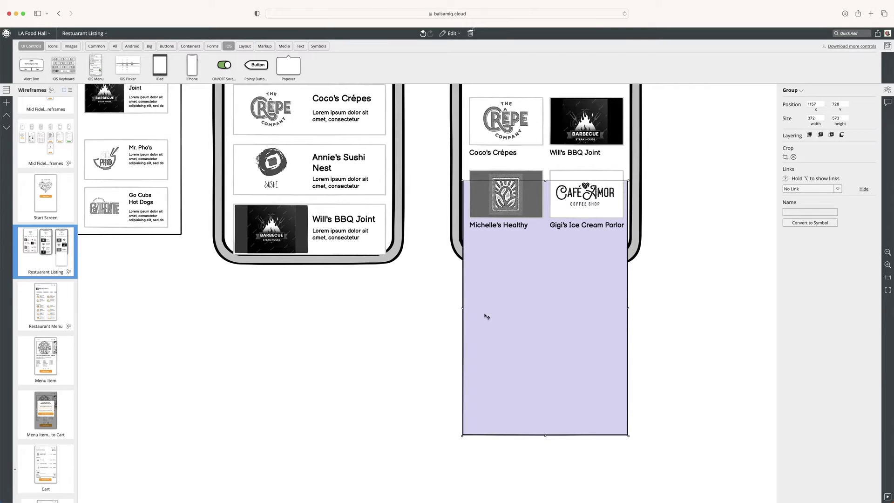
left_click(434, 306)
left_click(506, 304)
left_click_drag(629, 309, 630, 309)
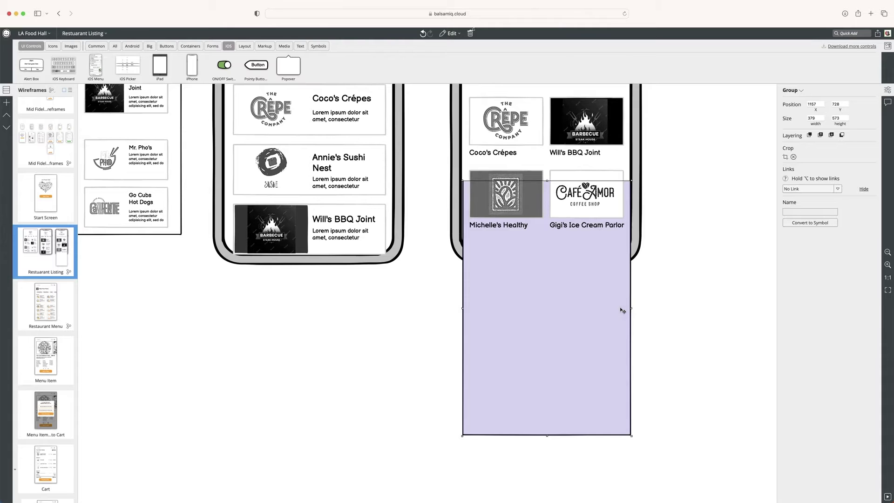
key("Left")
key("Left")
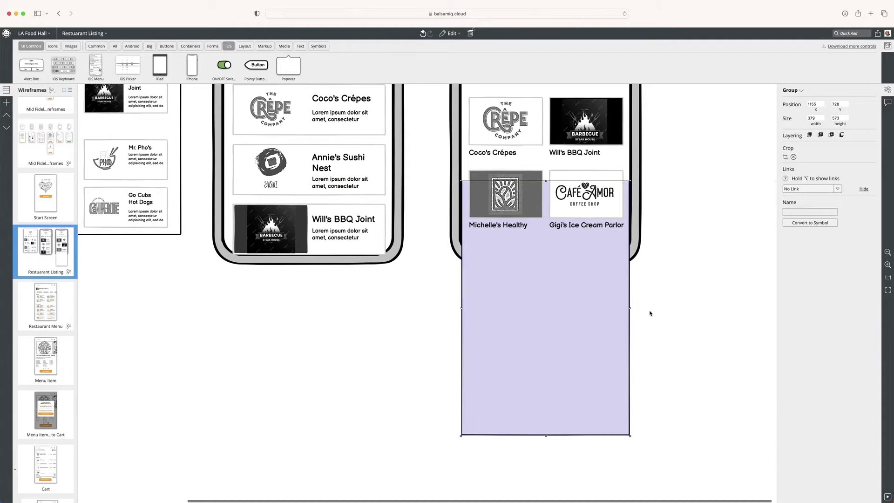
left_click(681, 312)
scroll(662, 235, "up", 5)
scroll(662, 235, "up", 5)
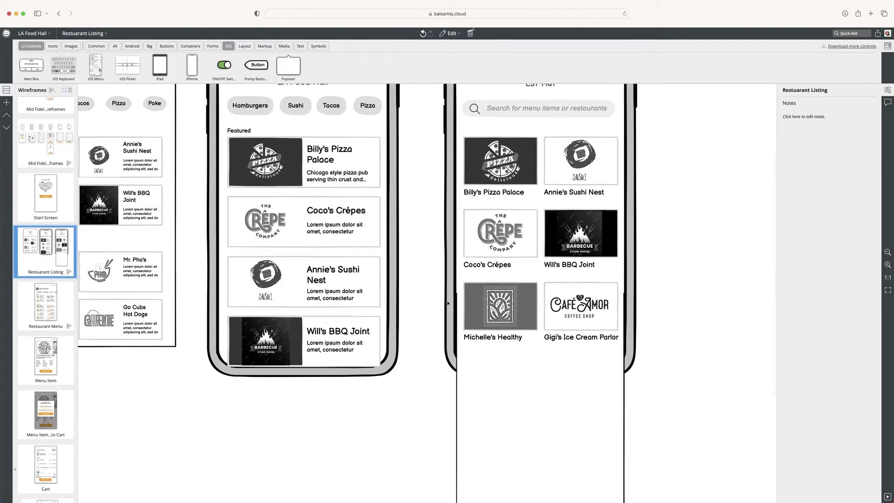
left_click_drag(436, 279, 664, 384)
key("ctrl+d")
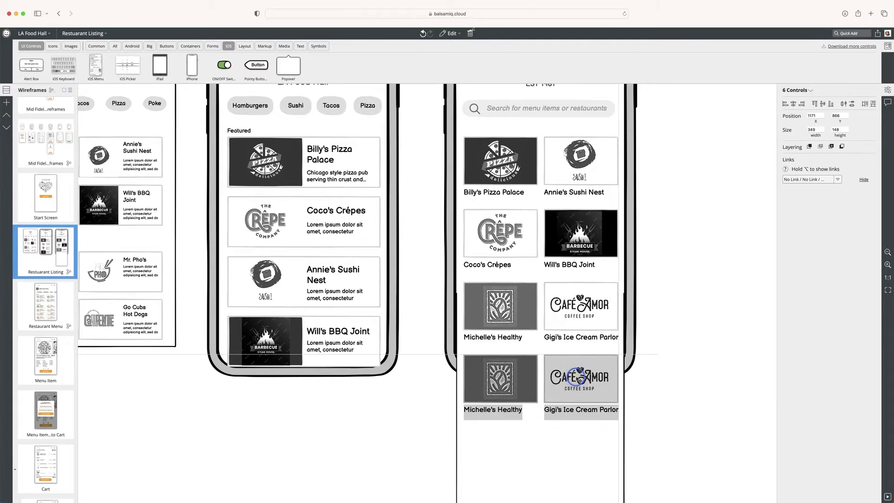
key("ctrl+d")
key("ctrl+d")
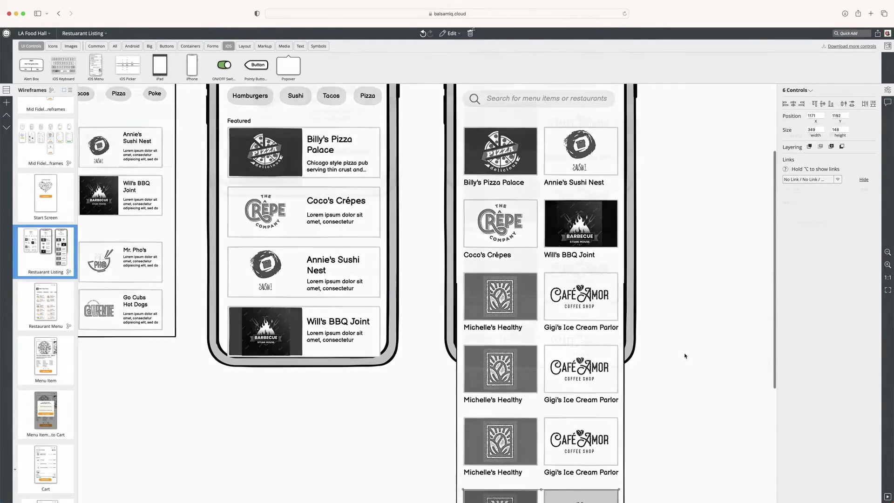
scroll(684, 357, "down", 8)
key("ctrl+g")
mouse_move(618, 377)
left_mouse_down()
mouse_move(593, 368)
mouse_move(623, 366)
left_mouse_up()
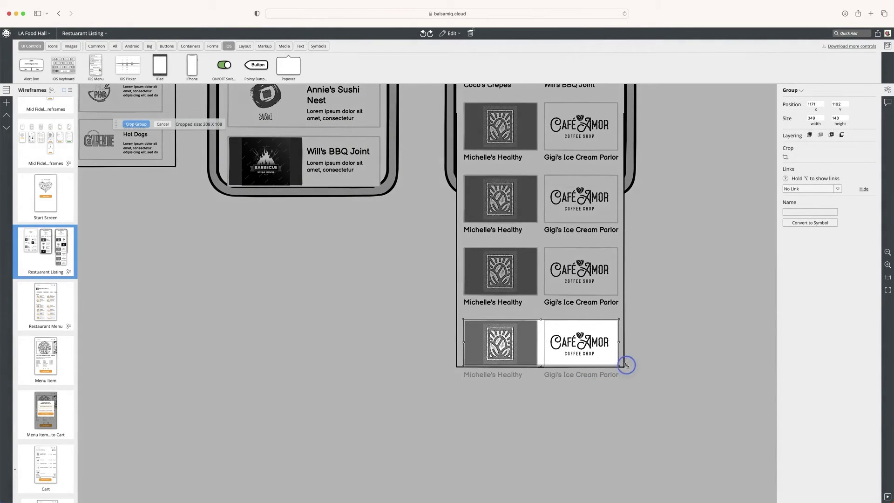
key("Return")
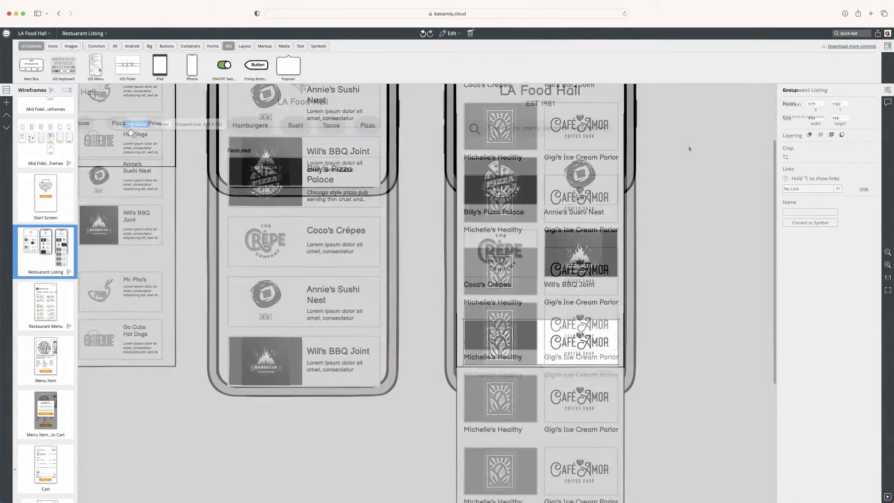
scroll(689, 149, "up", 10)
left_click(689, 149)
scroll(689, 149, "down", 6)
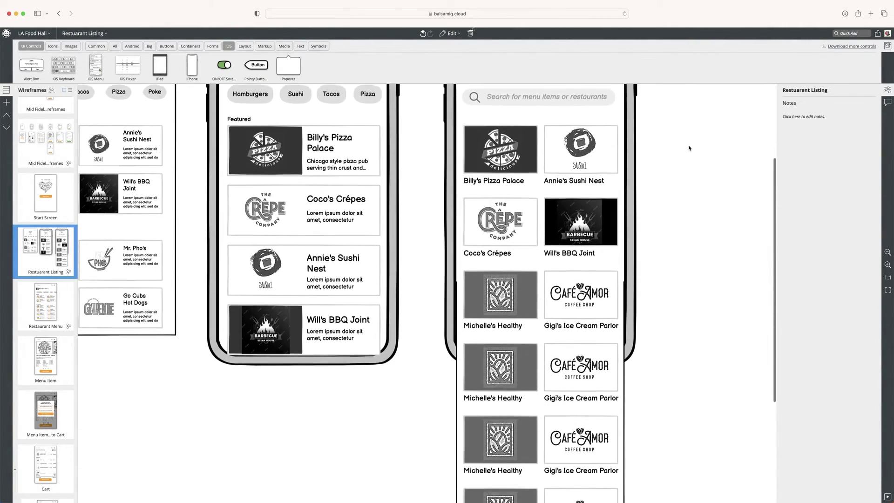
scroll(689, 149, "down", 4)
scroll(690, 149, "up", 5)
scroll(689, 149, "up", 4)
scroll(689, 147, "up", 3)
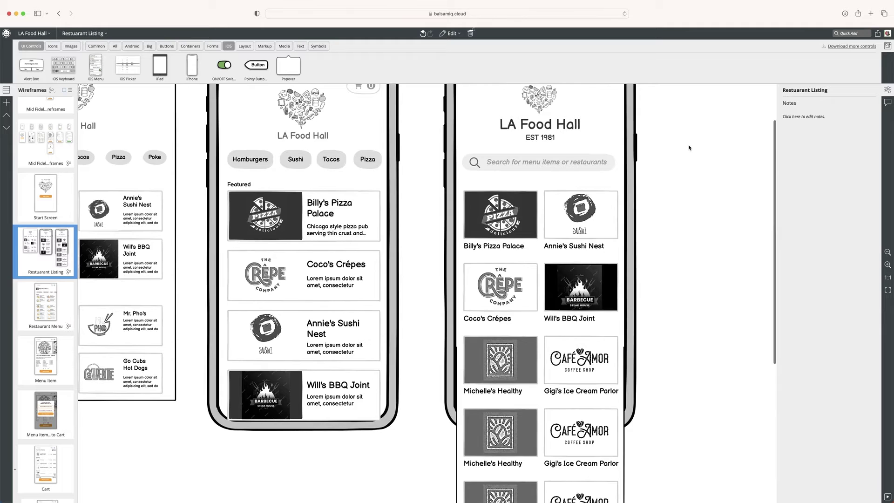
scroll(690, 147, "up", 3)
scroll(689, 147, "up", 3)
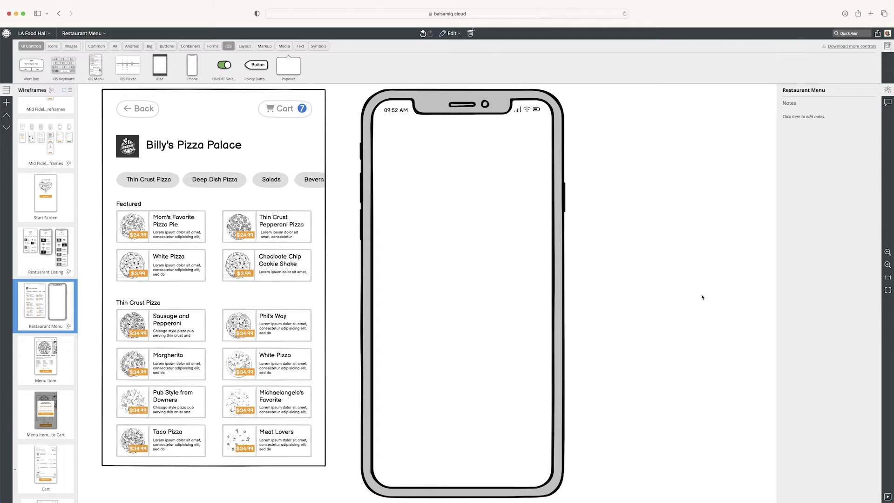
Copy the tablet's cart icon with its 0 badge for the phone
left_click_drag(334, 94, 112, 133)
left_click(259, 130)
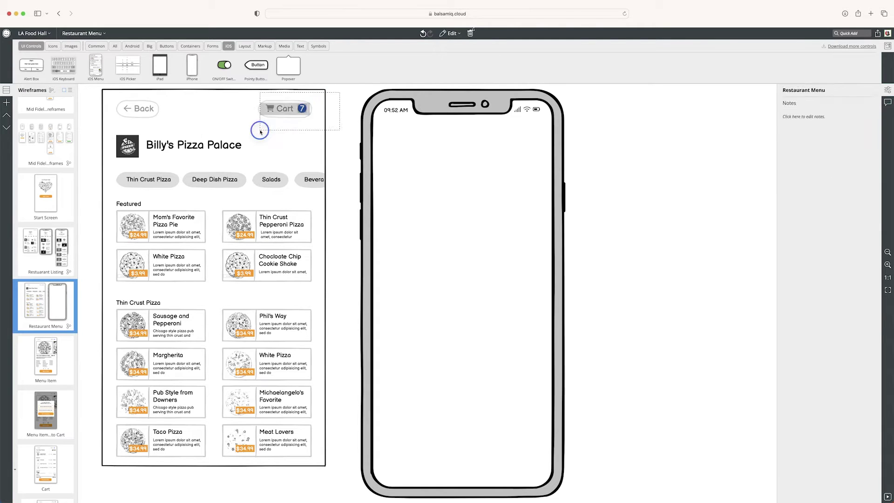
left_click(301, 108)
key("super+c")
left_click(52, 260)
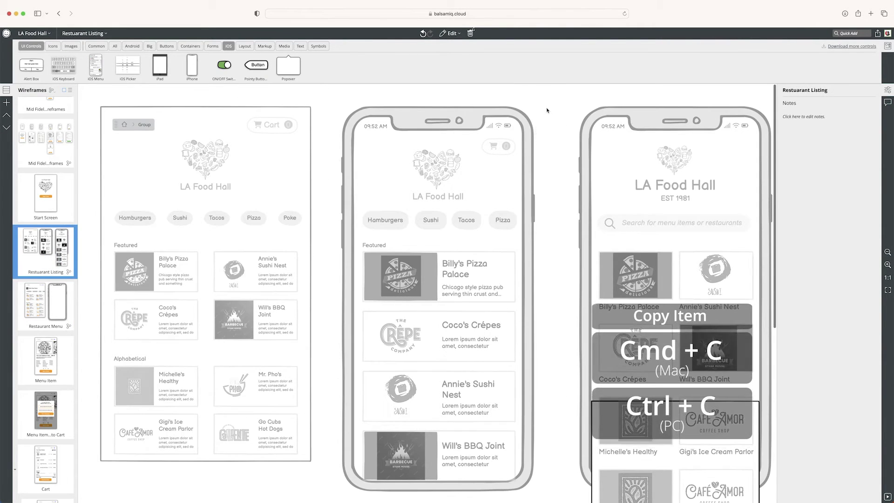
left_click(58, 300)
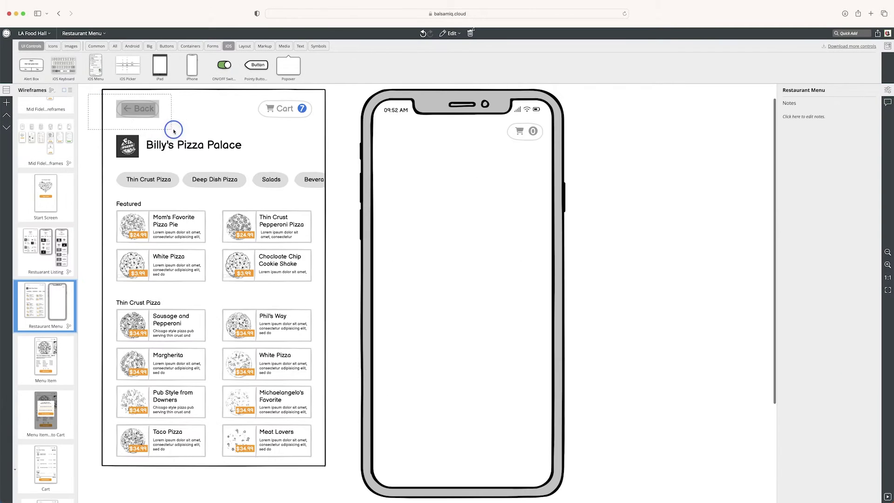
Duplicate the tablet's Back button into the phone's top-left corner
mouse_move(91, 98)
left_mouse_down()
mouse_move(174, 131)
mouse_move(487, 134)
left_mouse_up()
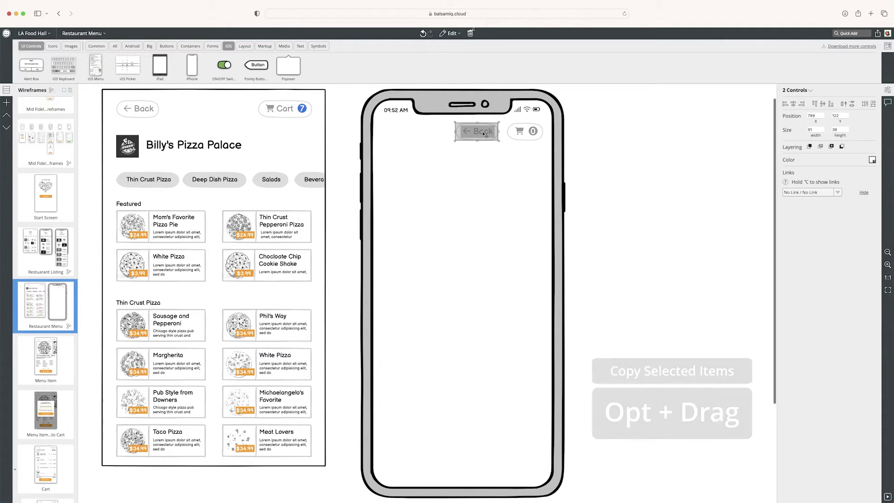
left_click_drag(485, 132, 409, 134)
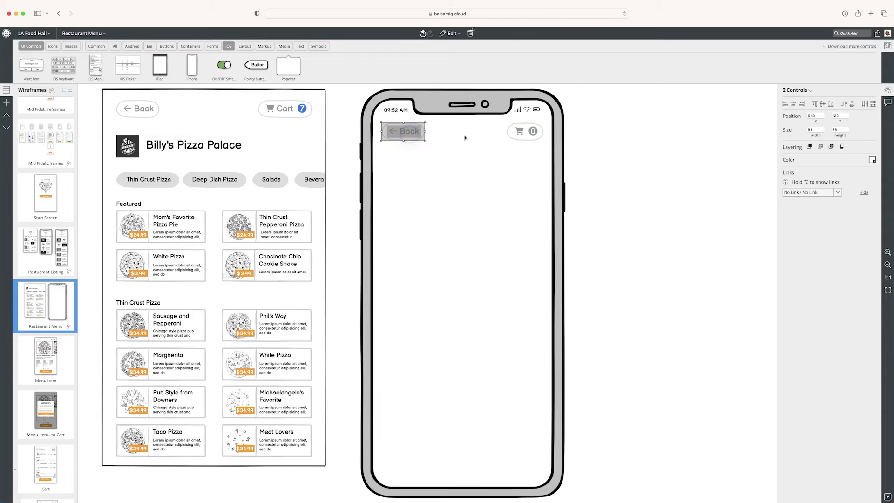
left_click(594, 141)
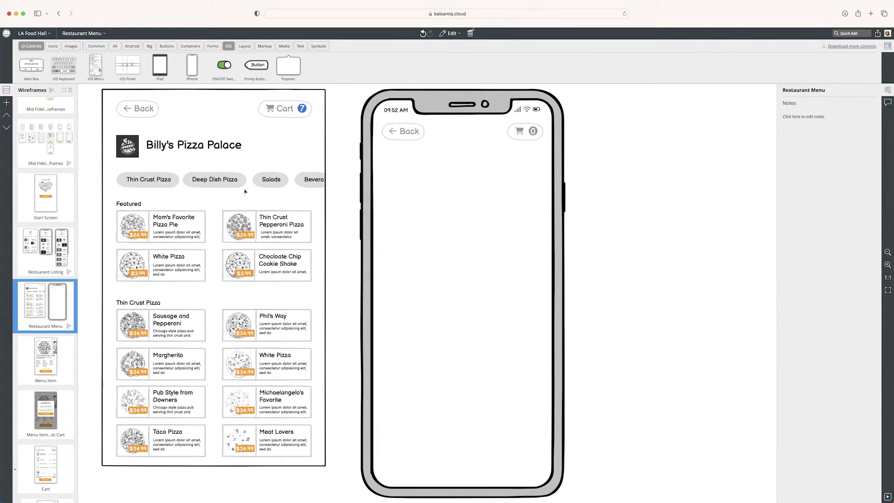
Copy the Thin Crust Pizza, Deep Dish Pizza, Salads and Beverages tabs into the phone
left_click(150, 180)
left_click(214, 179, "shift")
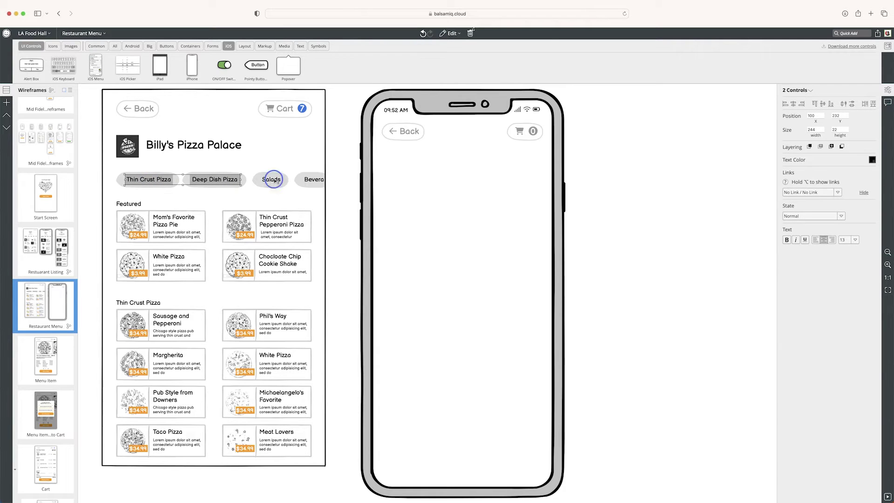
left_click(271, 179, "shift")
left_click(315, 180, "shift")
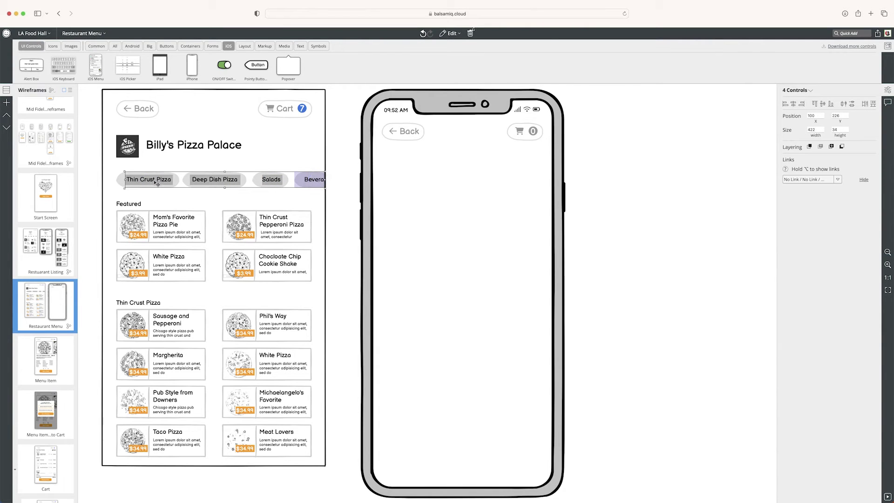
mouse_move(158, 182)
left_mouse_down()
mouse_move(428, 131)
mouse_move(409, 167)
left_mouse_up()
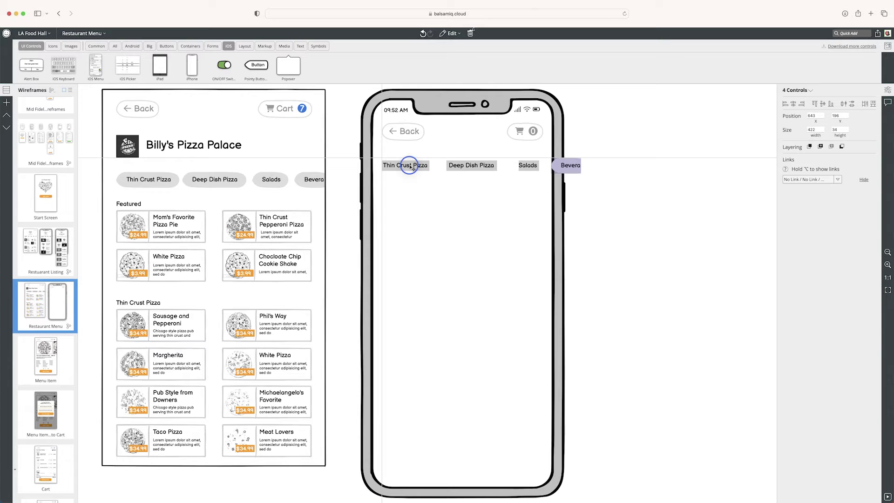
Delete the phone's Beverages label and select the remaining three category labels
left_click(635, 192)
left_click(569, 165)
key("Delete")
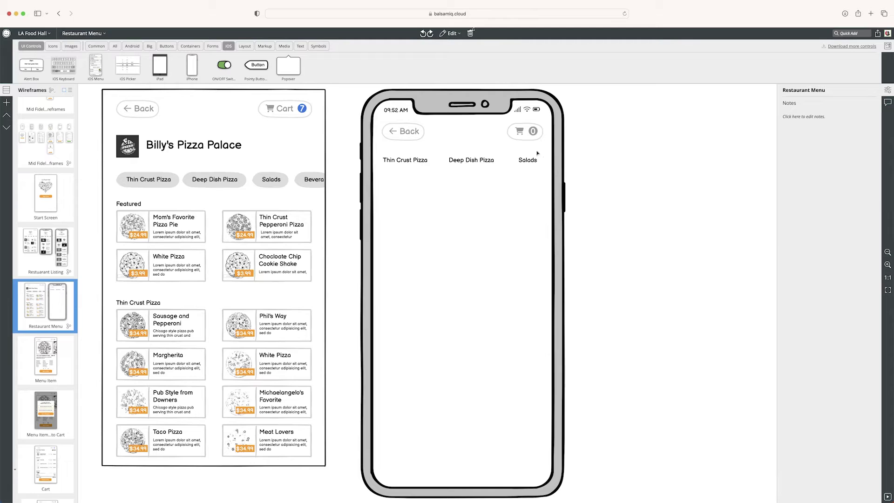
left_click_drag(617, 145, 331, 187)
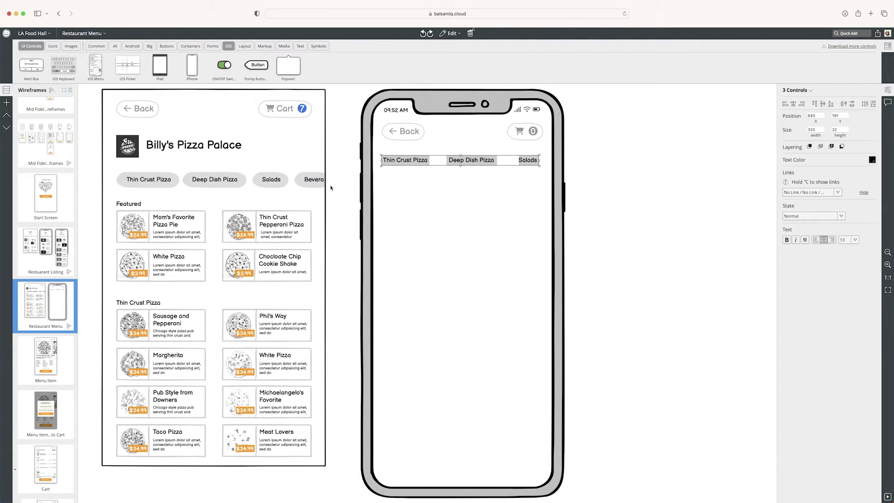
key("ctrl+minus")
key("ctrl+minus")
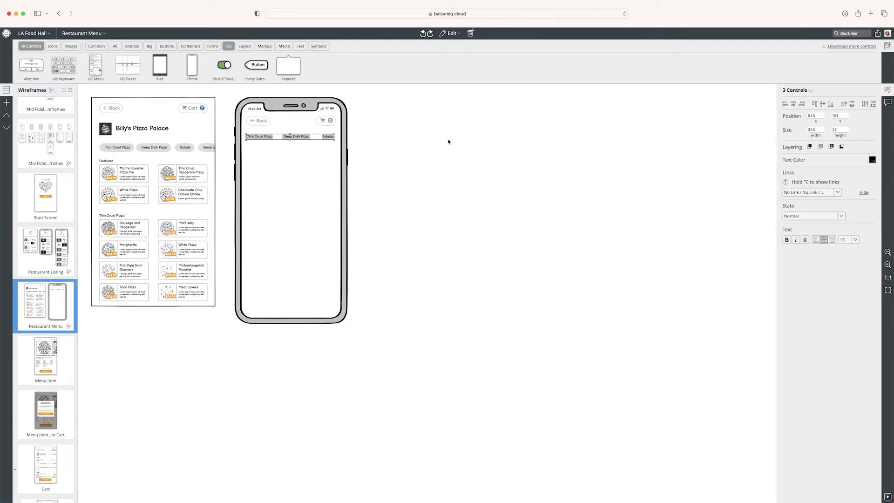
Set the phone's three category labels to text size 18
left_click(256, 120)
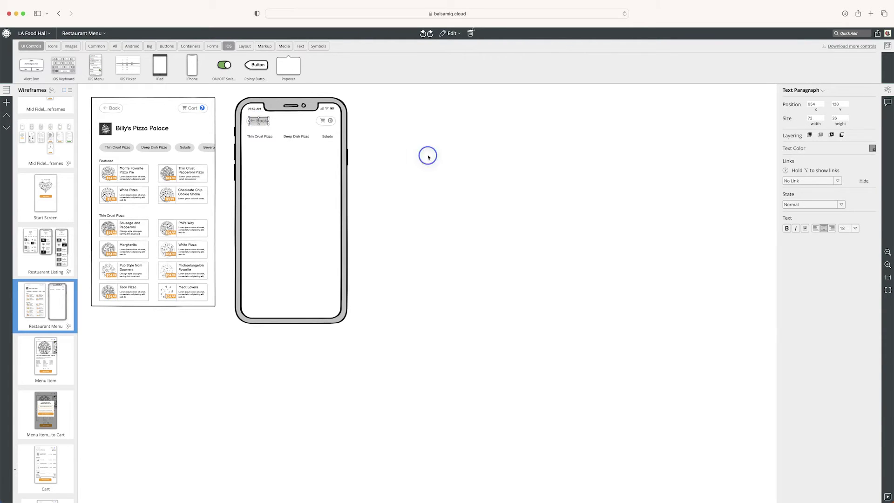
left_click(427, 155)
left_click(299, 147)
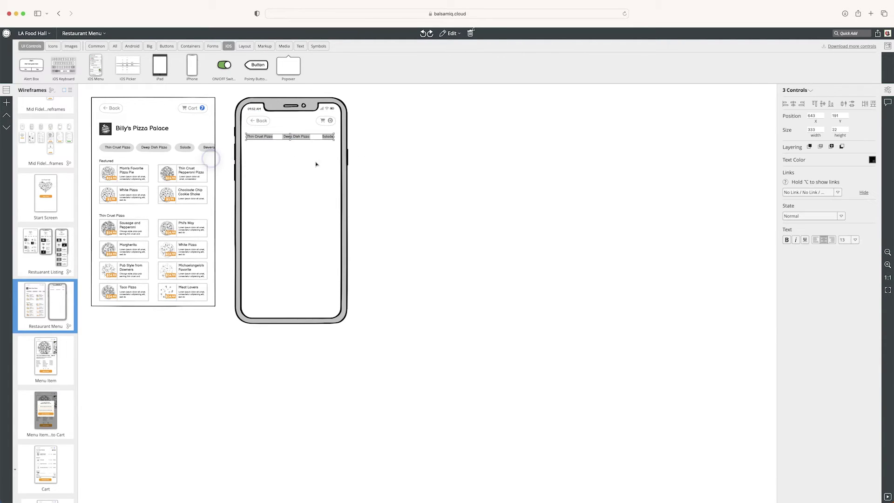
left_click(847, 240)
left_click(846, 328)
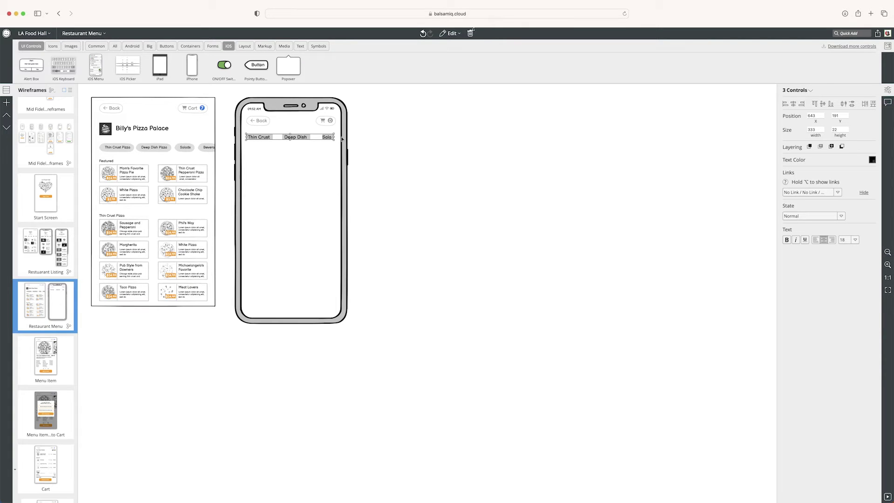
Widen the category labels and move Salads toward the phone's right edge
left_click_drag(334, 138, 389, 138)
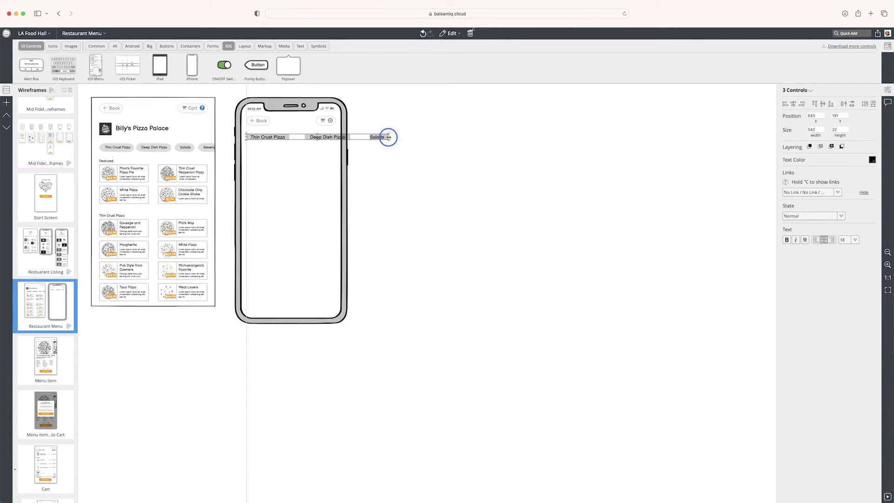
left_click(336, 138)
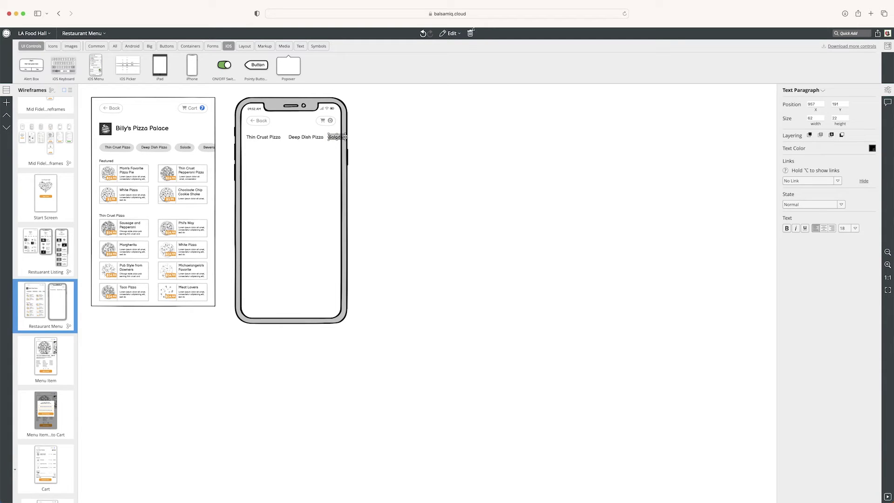
left_click(365, 139)
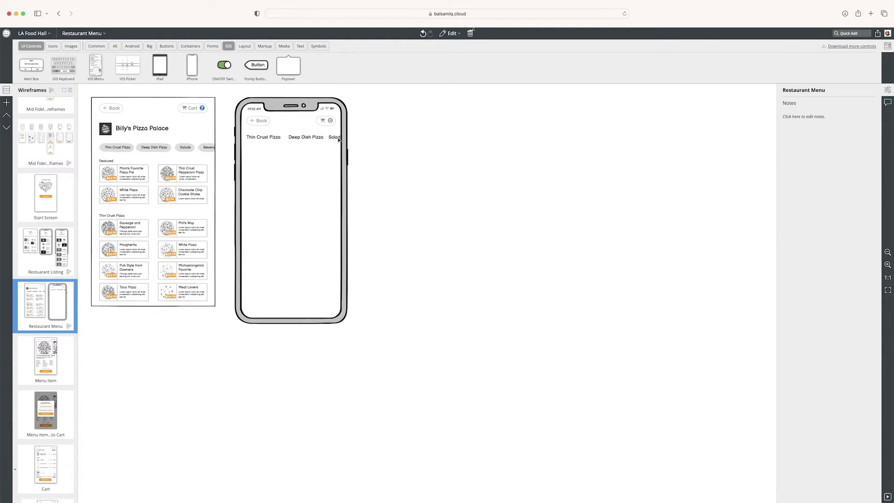
left_click(336, 137)
left_click_drag(336, 137, 360, 134)
left_click(370, 135)
Duplicate the Thin Crust Pizza label below the category row and rename it 'Featured'
left_click(259, 138)
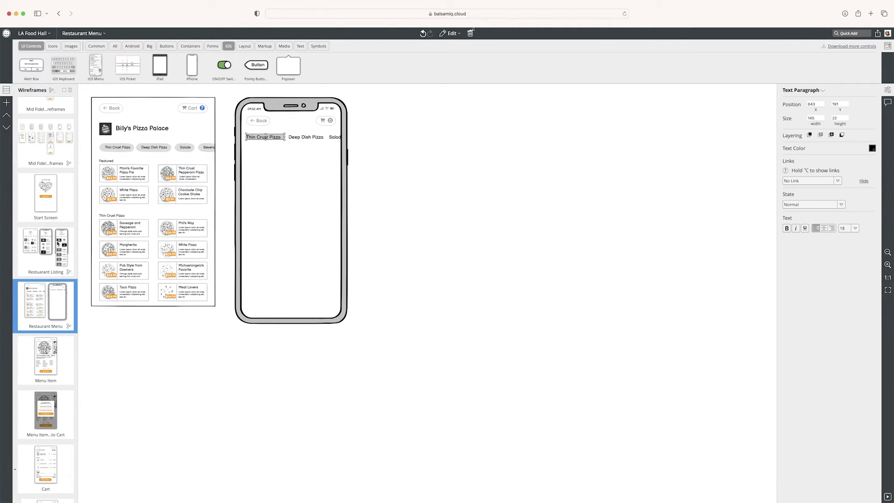
left_click_drag(265, 138, 272, 153, "alt")
double_click(275, 152)
type("Featured")
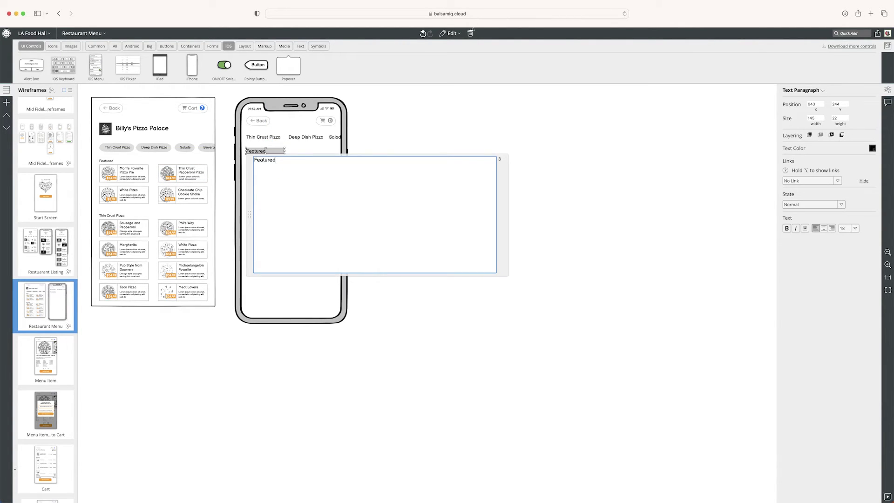
left_click(370, 133)
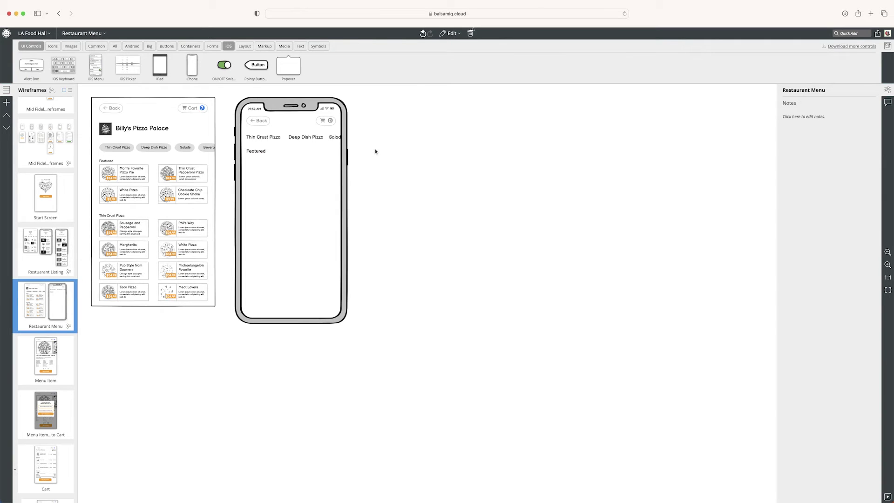
Insert a horizontal rule via Quick Add and place it under Featured on the phone
key("slash")
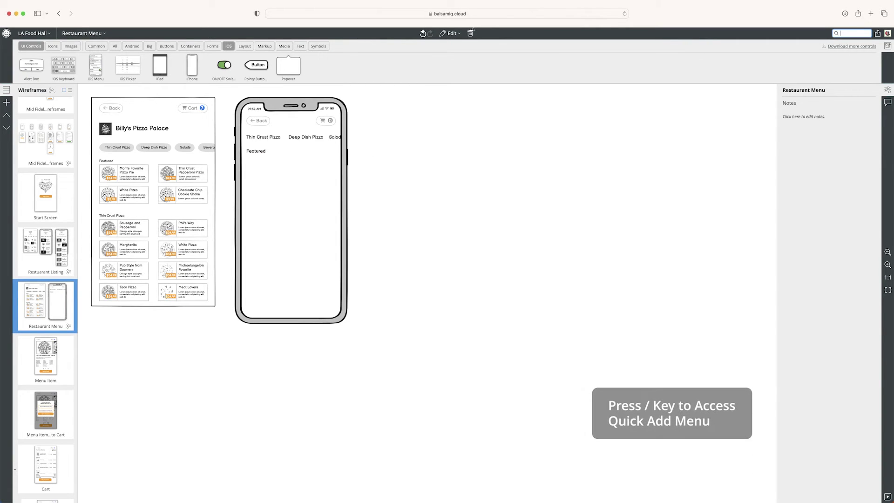
type("hor")
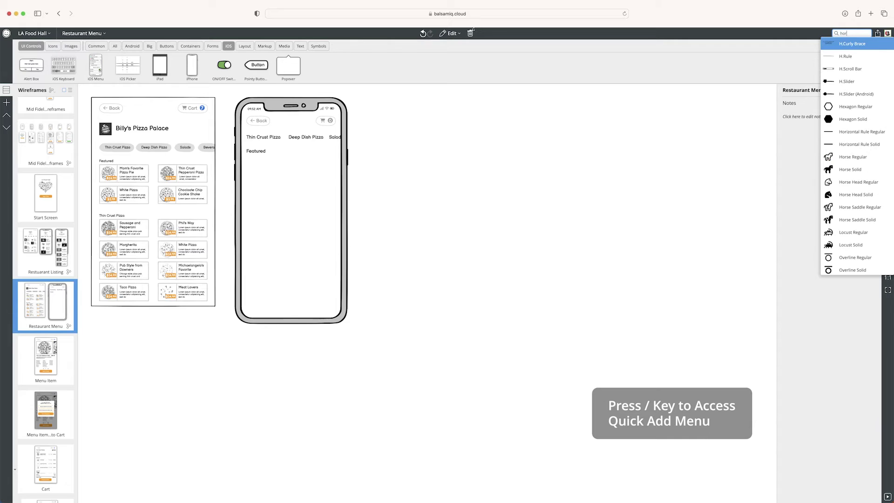
key("Down")
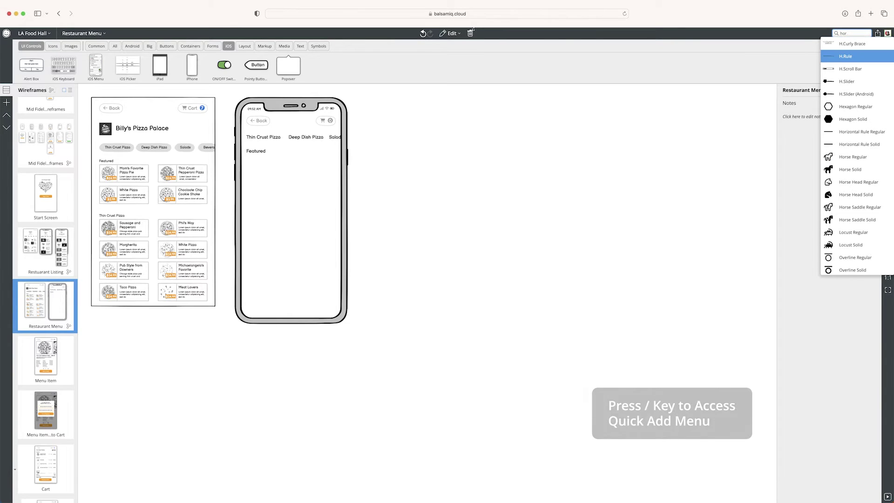
key("Return")
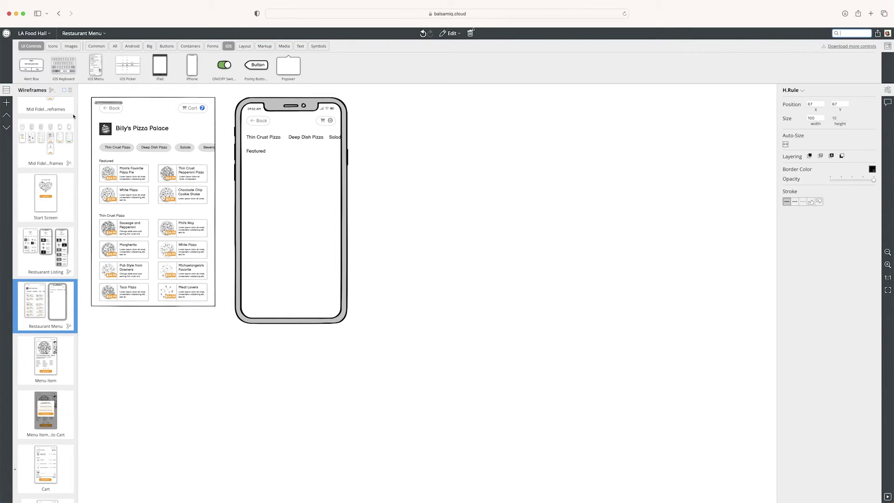
mouse_move(108, 105)
left_mouse_down()
mouse_move(259, 155)
mouse_move(338, 155)
left_mouse_up()
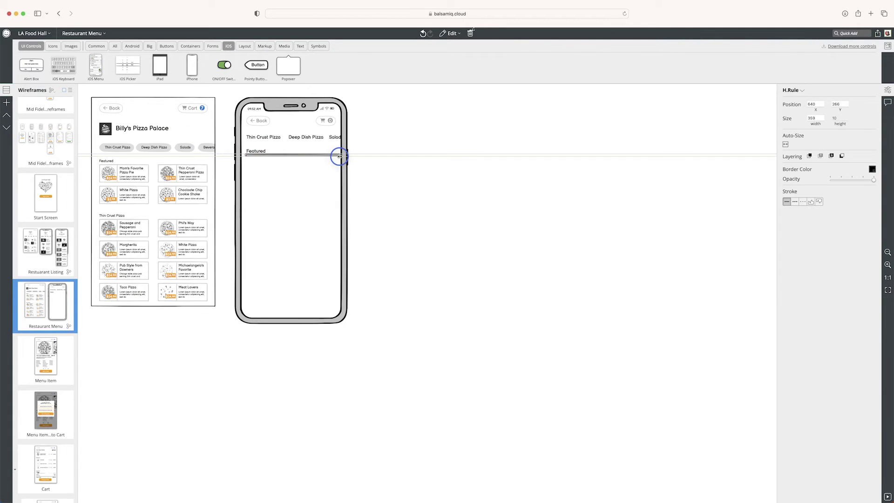
left_click(386, 141)
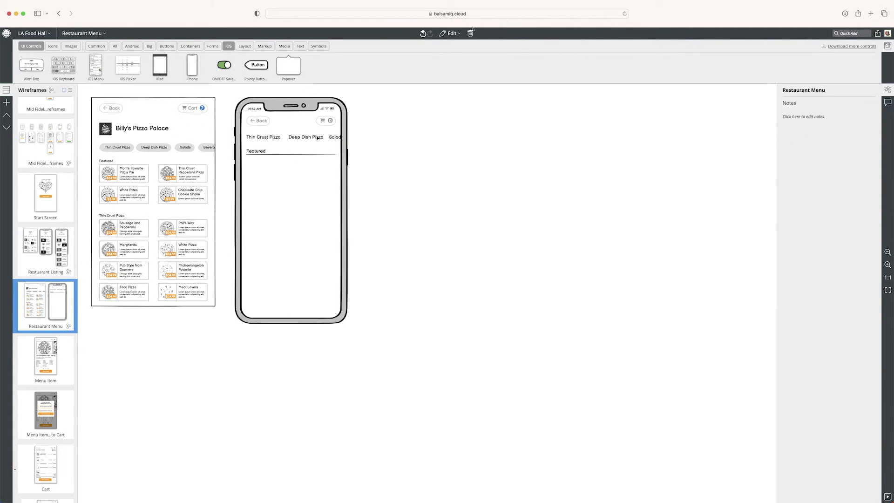
left_click_drag(233, 132, 373, 153)
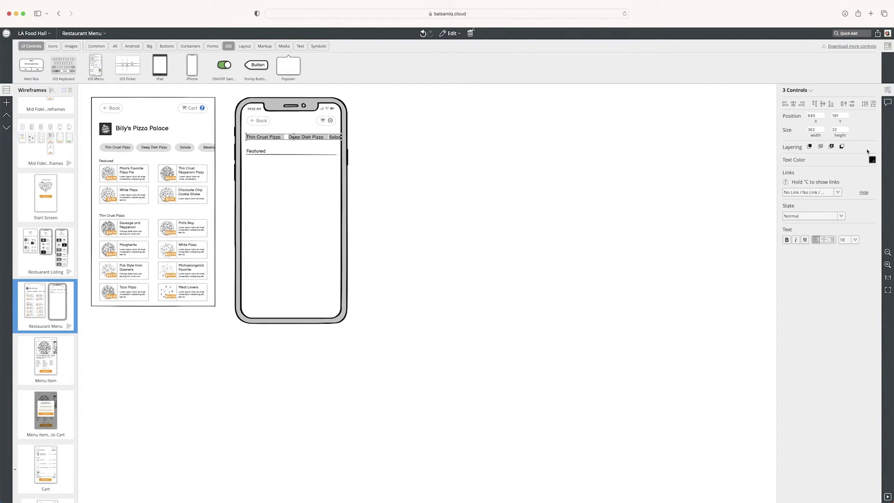
Set the Thin Crust Pizza, Deep Dish Pizza and Salads labels' text colour to grey
left_click(872, 160)
left_click(852, 176)
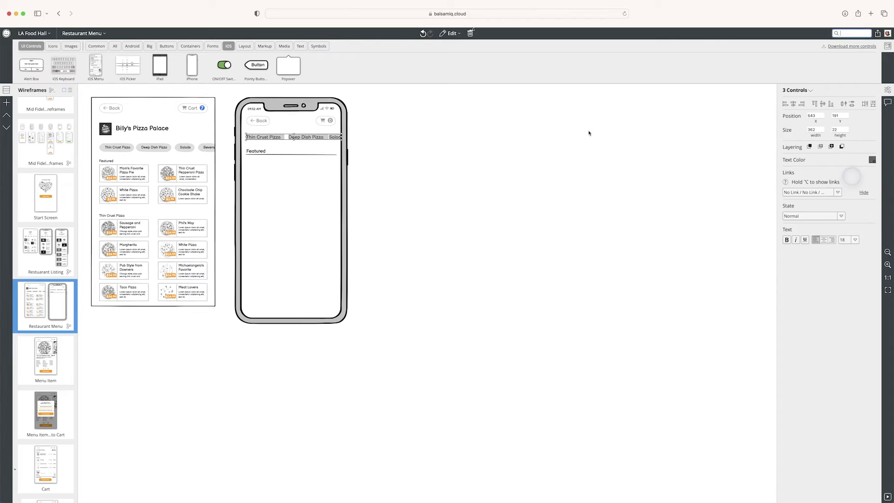
left_click(377, 249)
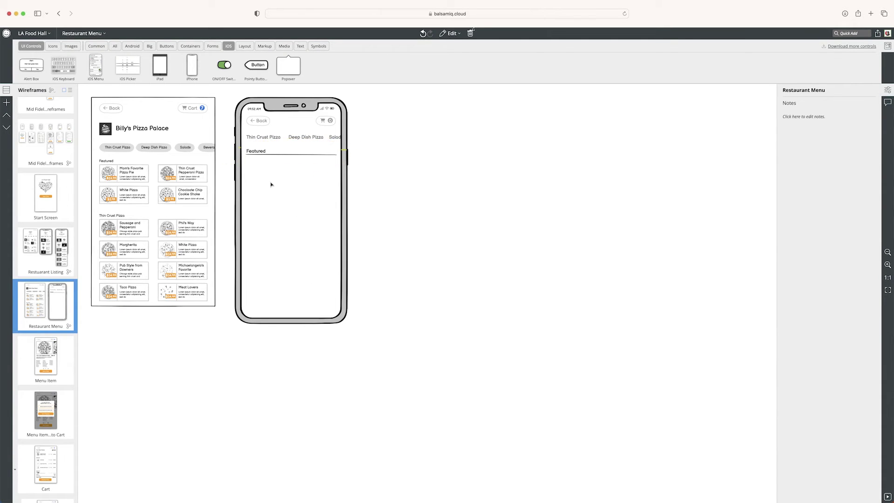
Copy the Billy's Pizza Palace title into the phone header at text size 16
left_click_drag(140, 128, 310, 122)
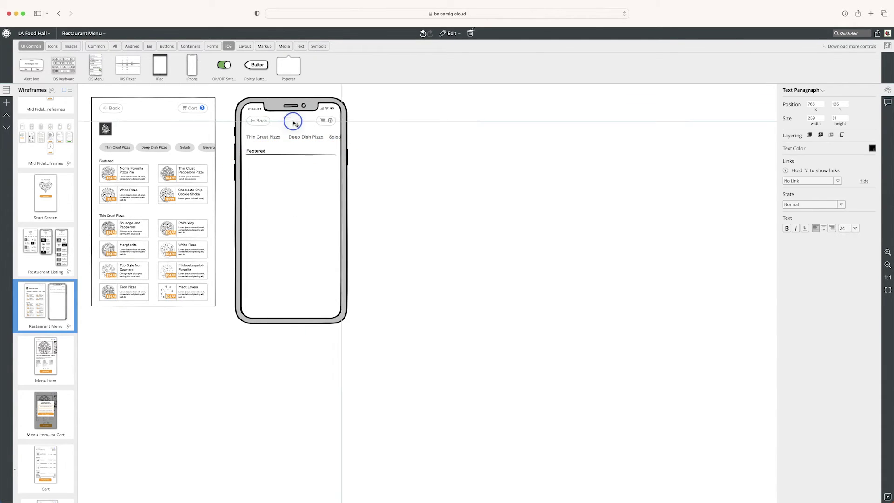
left_click(298, 106)
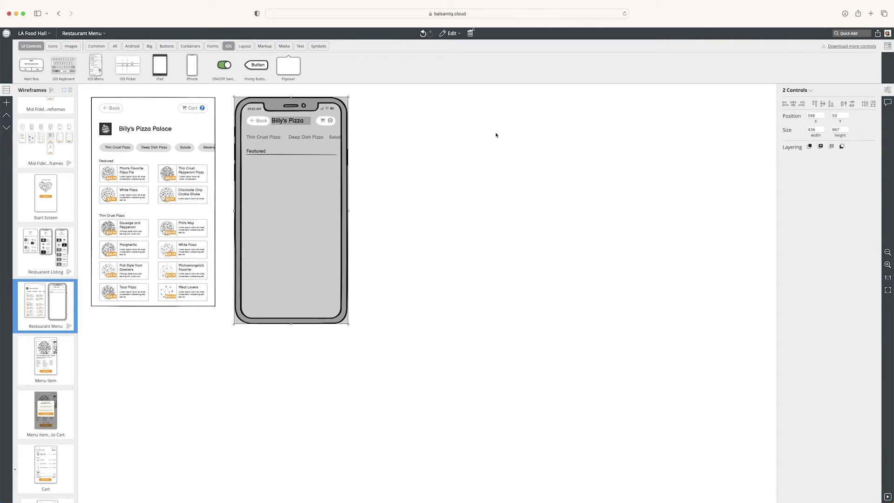
left_click(433, 137)
left_click(273, 132)
left_click(433, 209)
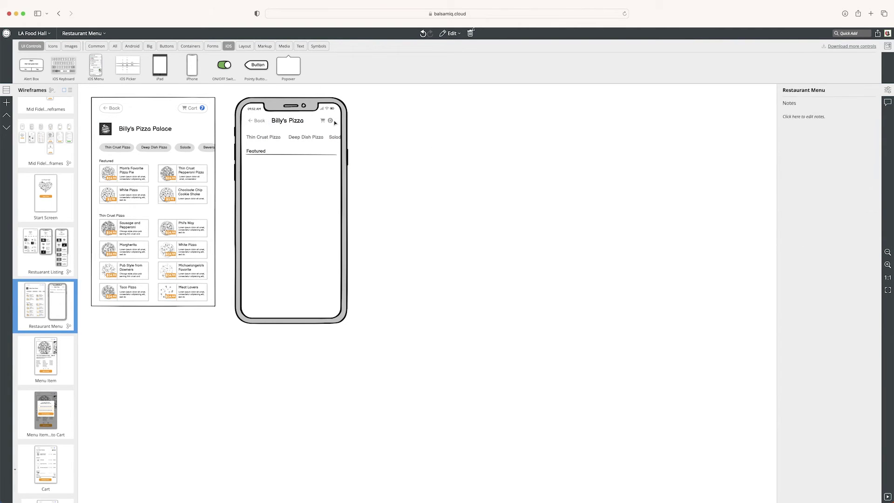
left_click(287, 120)
left_click(855, 228)
left_click(847, 302)
left_click(433, 209)
Copy the Mom's Favorite and White Pizza cards under Featured and widen all three to full width
left_click(126, 173)
left_click(147, 183)
left_click_drag(126, 173, 272, 190)
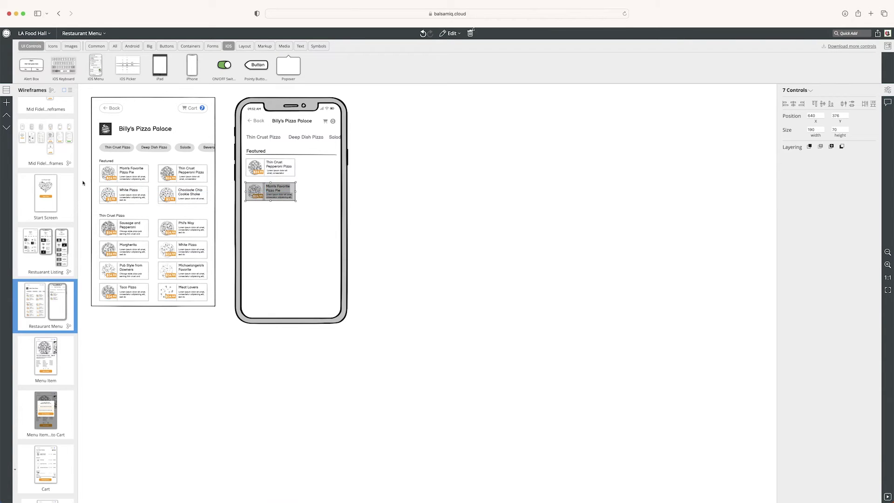
left_click(182, 174)
left_click(126, 194)
left_click_drag(132, 196, 273, 214)
left_click(436, 228)
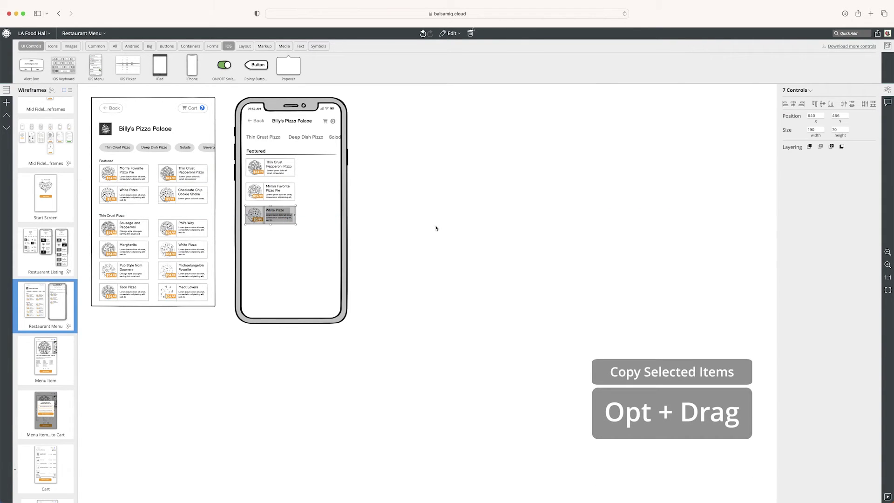
mouse_move(300, 161)
left_mouse_down()
mouse_move(293, 224)
mouse_move(338, 277)
left_mouse_up()
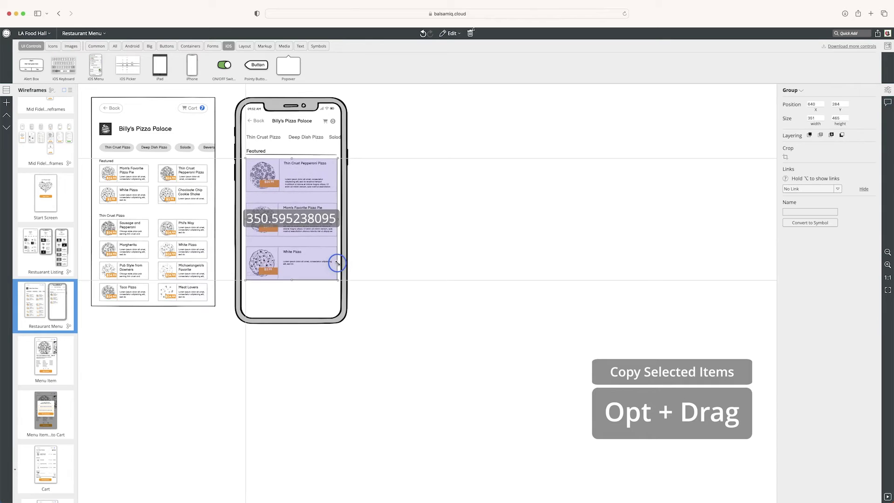
left_click(378, 232)
Change the first card's price to $24 at size 20 and duplicate the badge
double_click(271, 185)
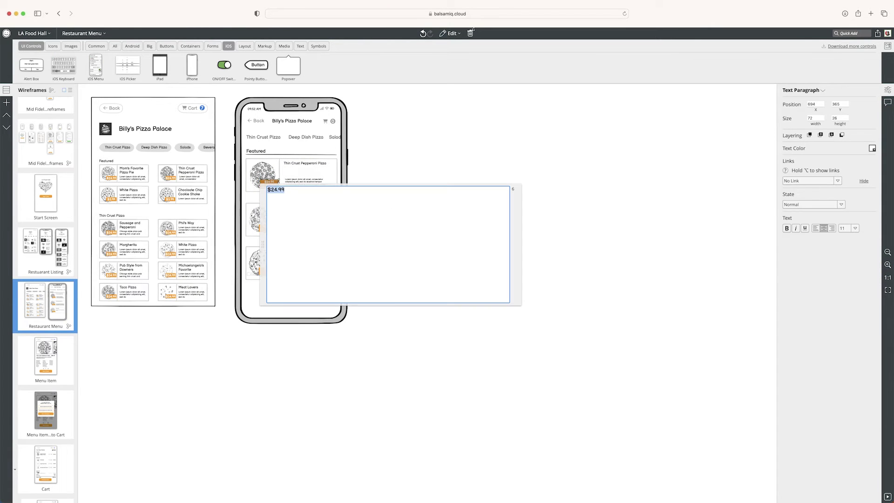
type("$24")
key("Return")
key("cmd+plus")
left_click(845, 228)
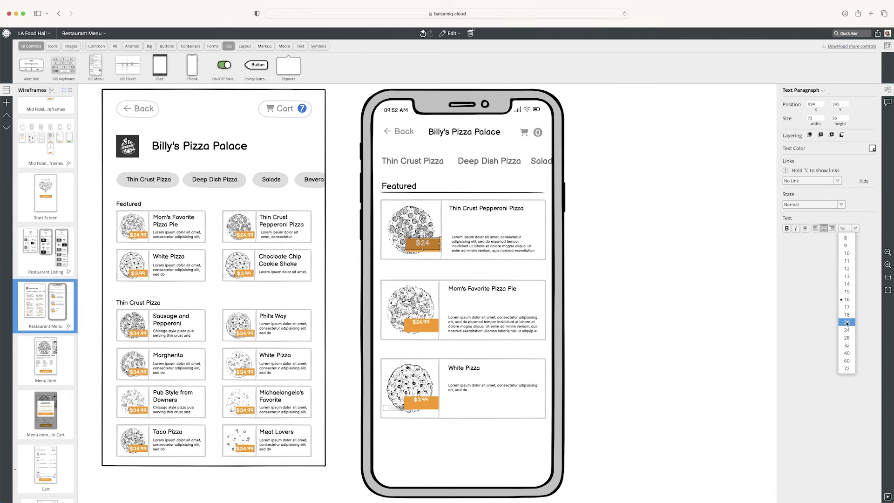
left_click(842, 329)
key("cmd+d")
key("cmd+d")
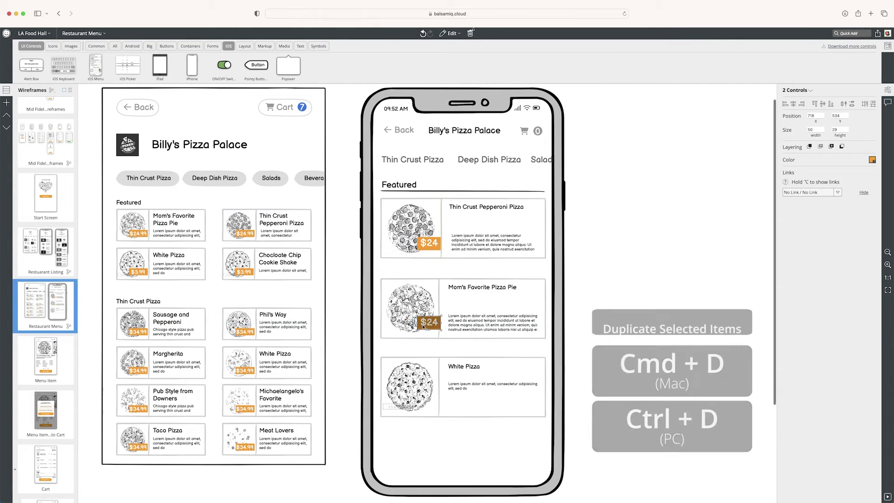
Enlarge the three pizza card titles
left_click(494, 210)
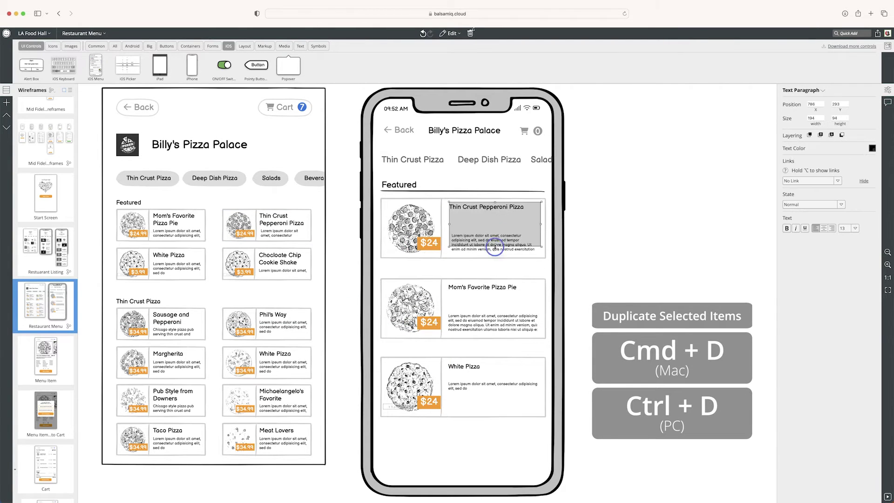
left_click(490, 290, "shift")
left_click(463, 367, "shift")
left_click(855, 229)
left_click(848, 328)
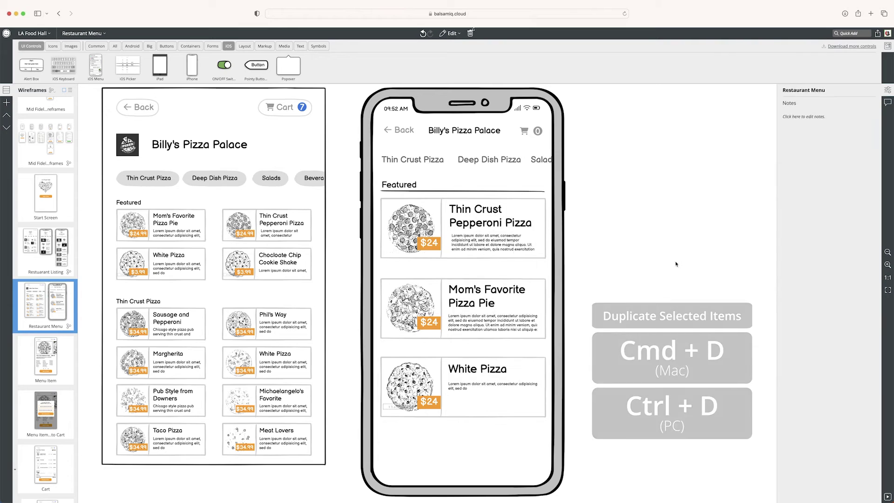
Set the three card descriptions to text size 14
left_click(488, 241)
left_click(508, 386, "shift")
left_click(856, 240)
left_click(848, 303)
left_click(855, 239)
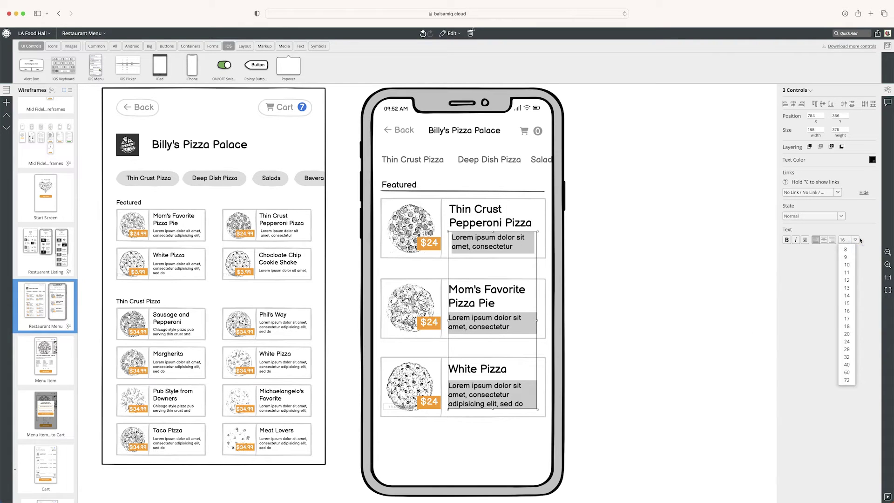
left_click(848, 303)
left_click(854, 240)
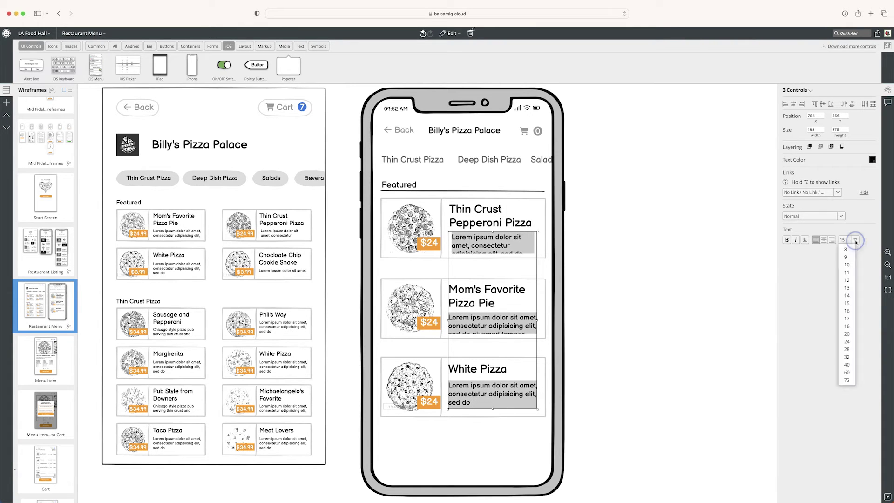
left_click(848, 304)
Reduce the first description's height so it fits beneath its title
left_click(496, 240)
left_click(486, 328, "shift")
left_click(500, 239)
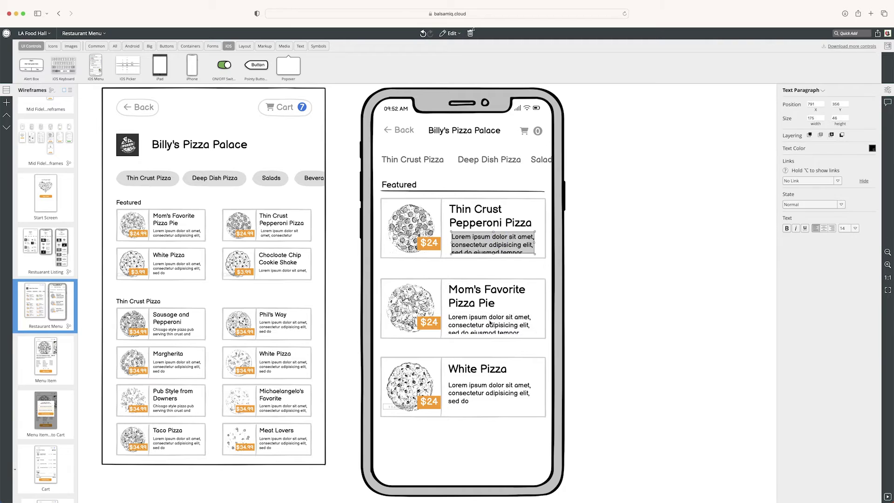
left_click(488, 325, "shift")
left_click(493, 243)
left_click(839, 118)
type("30")
key("Return")
Move the Mom's Favorite and White Pizza cards up together
left_click(489, 321)
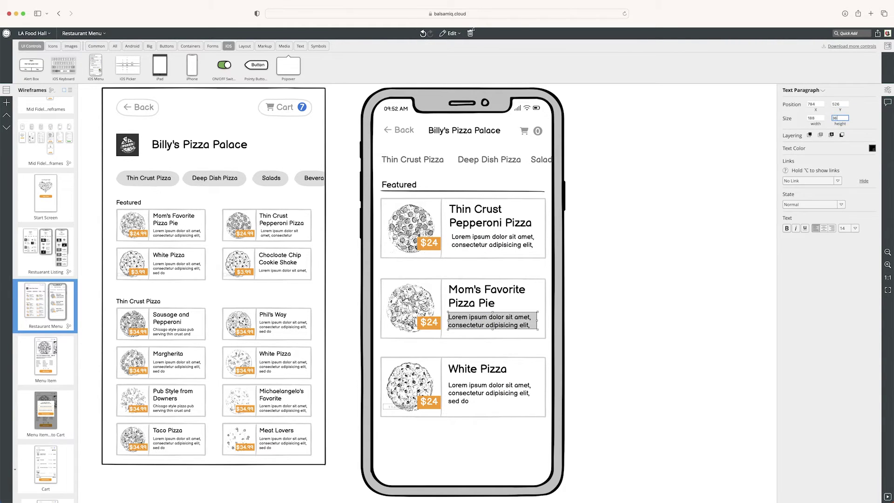
left_click(489, 393)
left_click(578, 254)
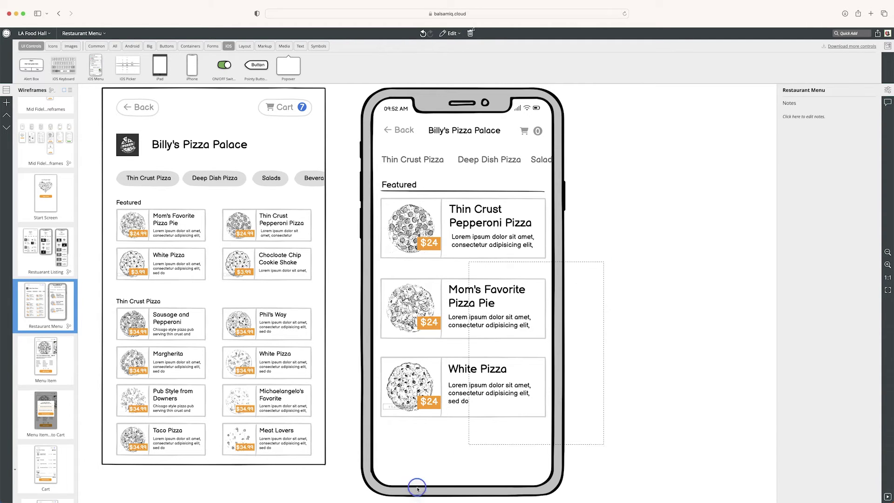
left_click_drag(575, 278, 340, 461)
key("Up")
key("shift+Up")
key("shift+Up")
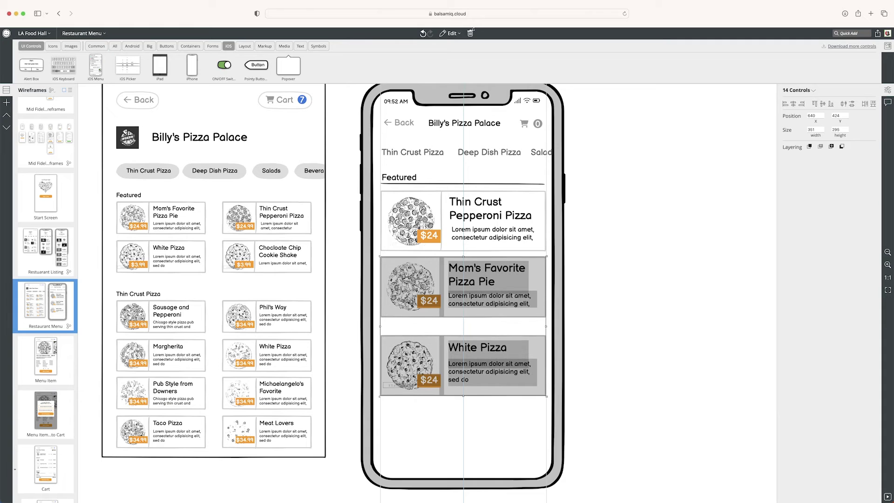
left_click(333, 325)
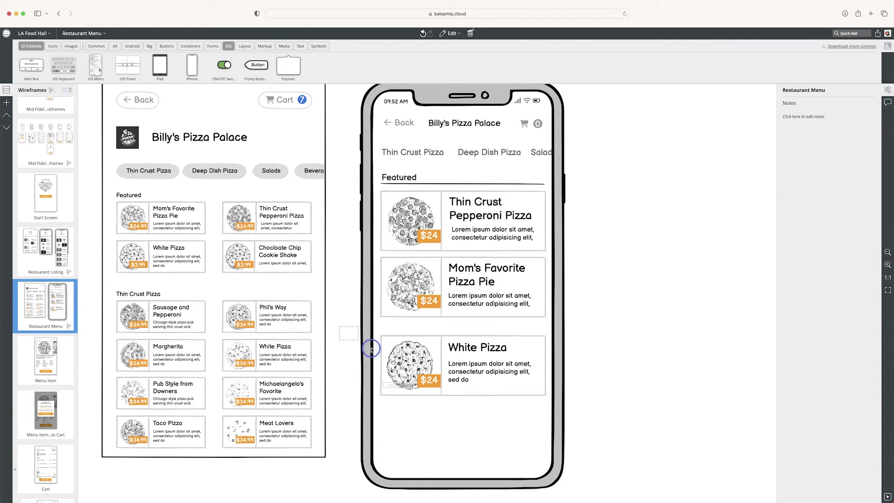
Nudge the White Pizza card up to close the gap
left_click_drag(339, 325, 607, 438)
key("shift+Up")
key("shift+Up")
key("Up")
key("Up")
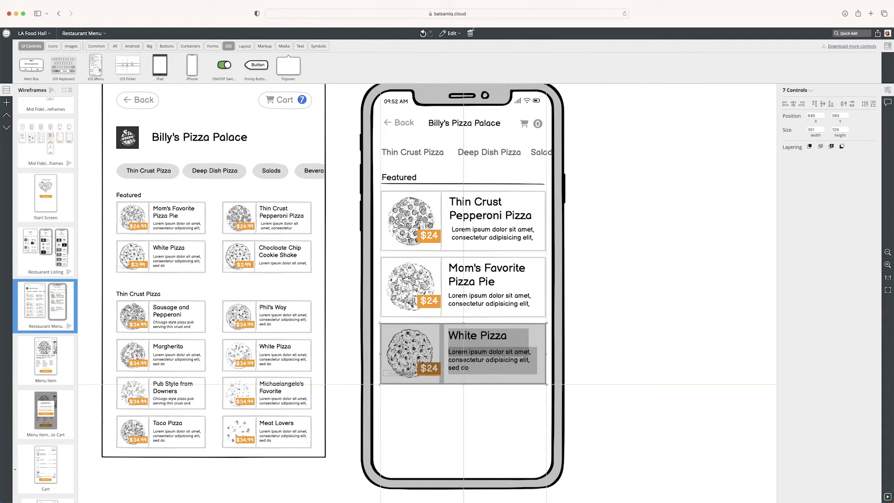
left_click(619, 363)
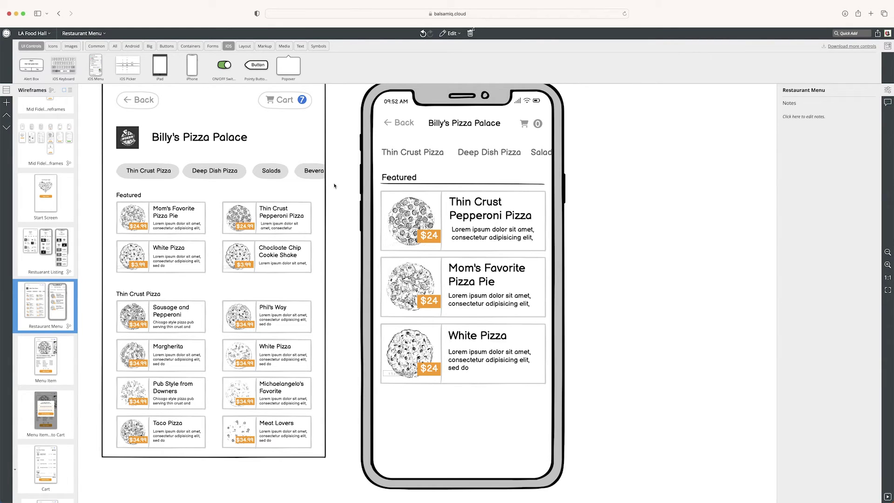
Copy the Featured heading and its divider below the first card for a new section
left_click_drag(420, 172, 604, 195)
left_click_drag(405, 179, 415, 411)
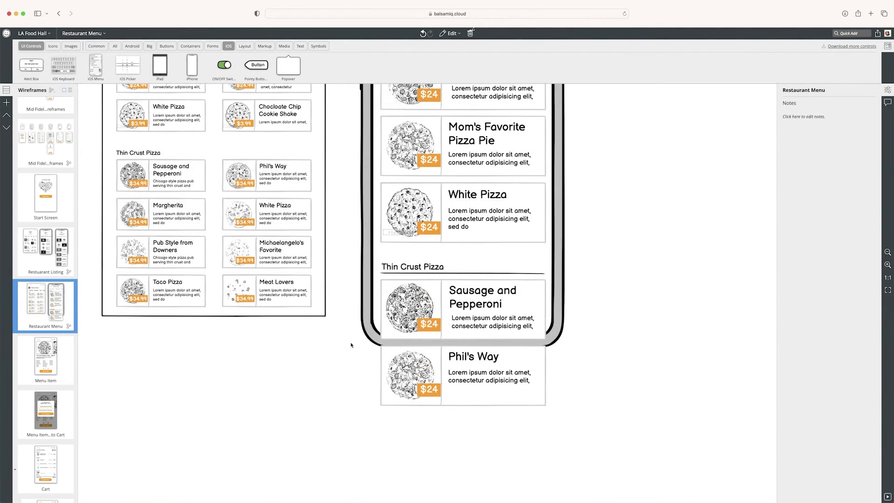
scroll(351, 344, "up", 5)
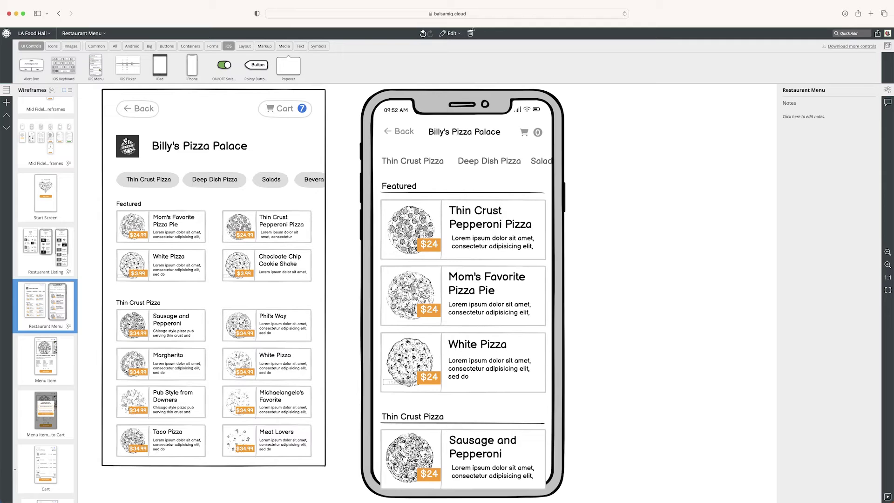
left_click(516, 192)
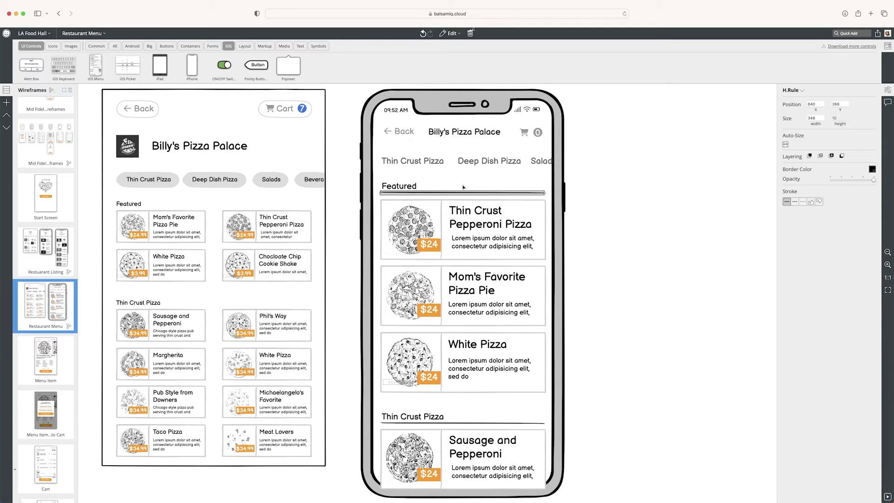
Raise the divider below the restaurant title and nudge the three category labels down
left_click_drag(465, 195, 467, 145)
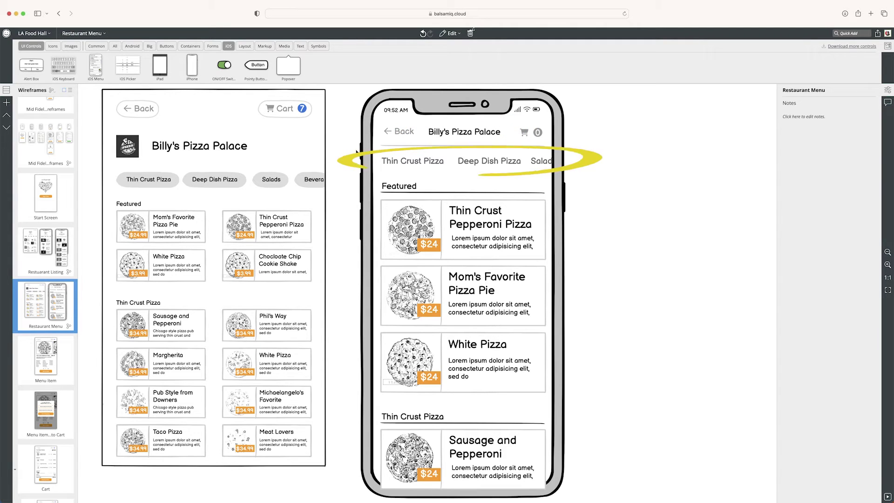
left_click_drag(377, 154, 559, 169)
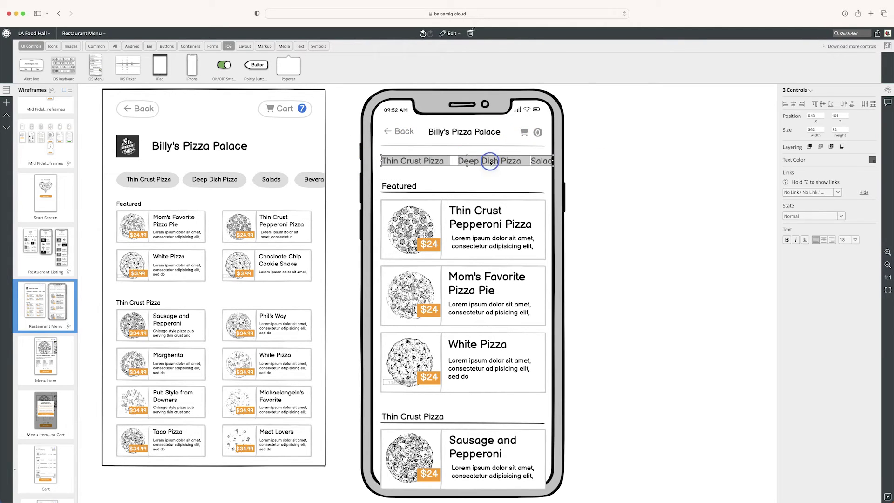
left_click_drag(495, 161, 496, 164)
left_click(597, 156)
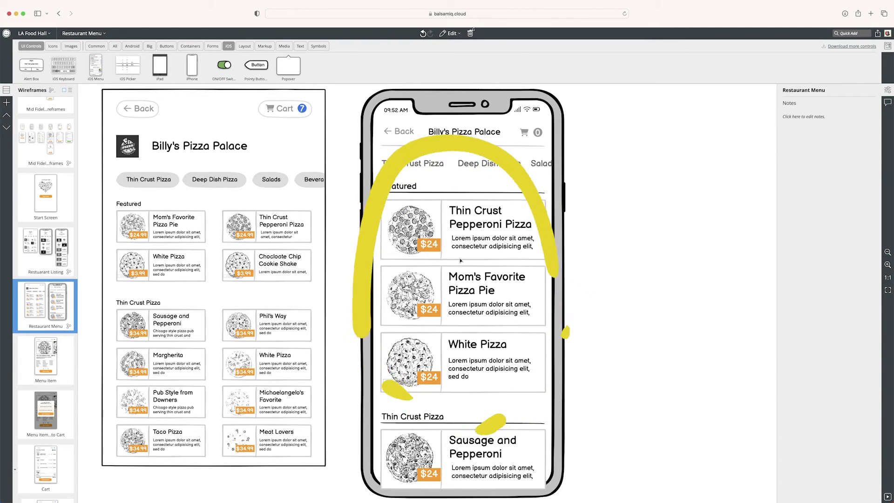
scroll(490, 245, "down", 1)
type("h")
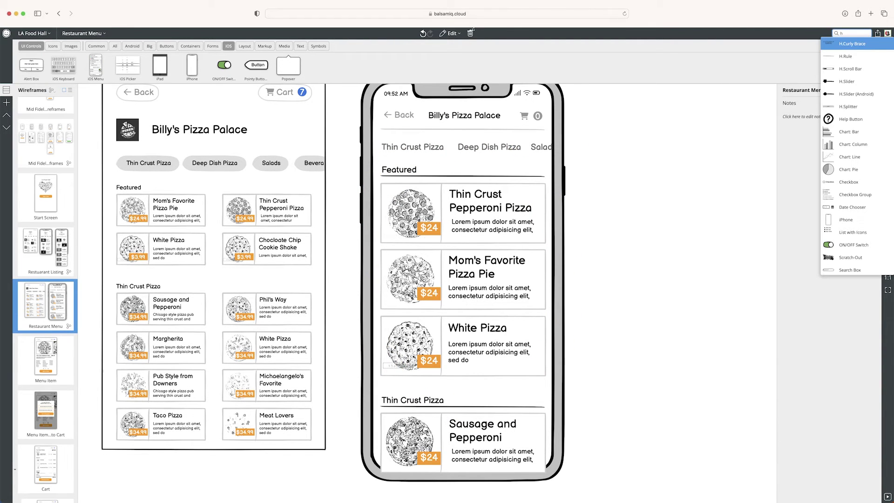
Quick Add a horizontal rule under Thin Crust Pizza and widen it to span the label
key("Return")
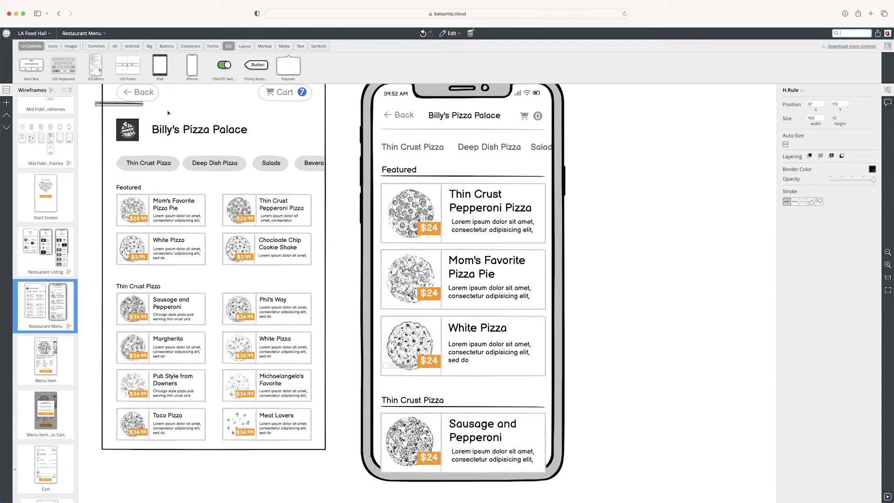
left_click_drag(123, 105, 427, 155)
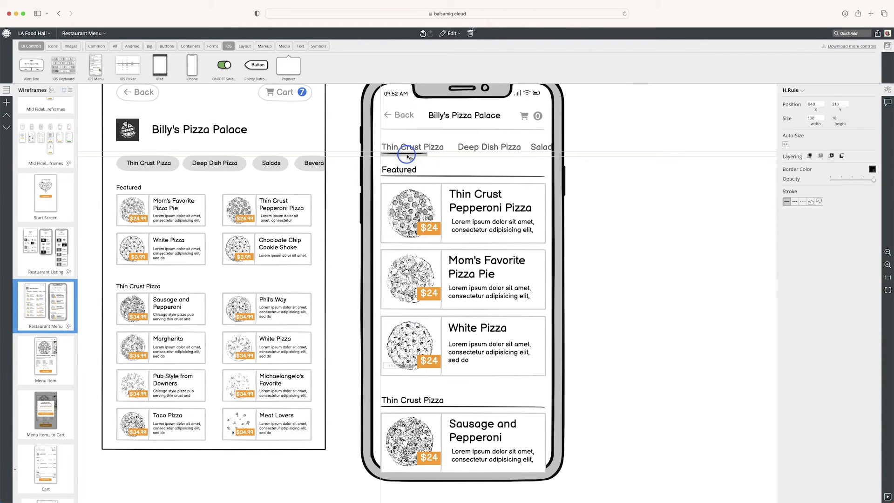
left_click_drag(427, 153, 444, 153)
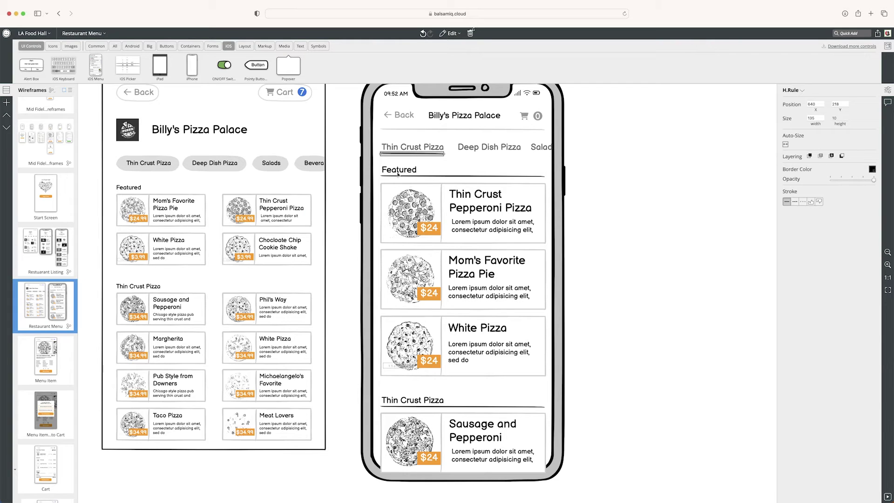
left_click(678, 177)
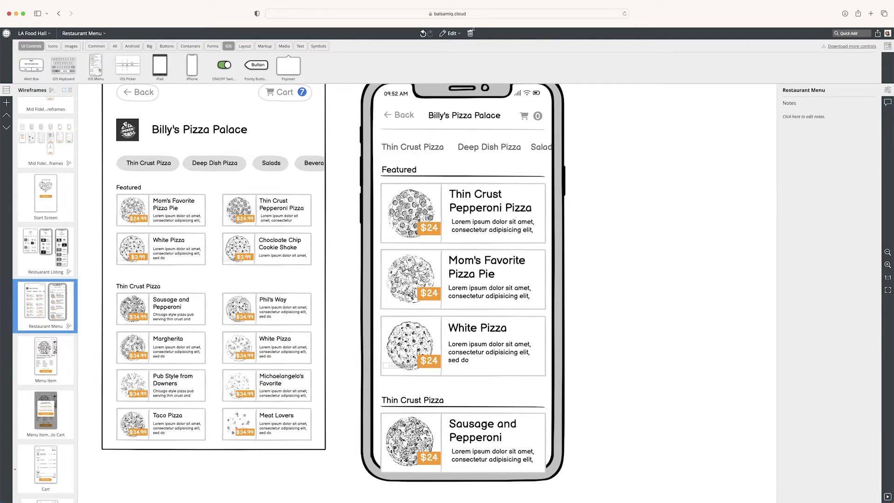
scroll(462, 234, "down", 5)
scroll(463, 234, "up", 2)
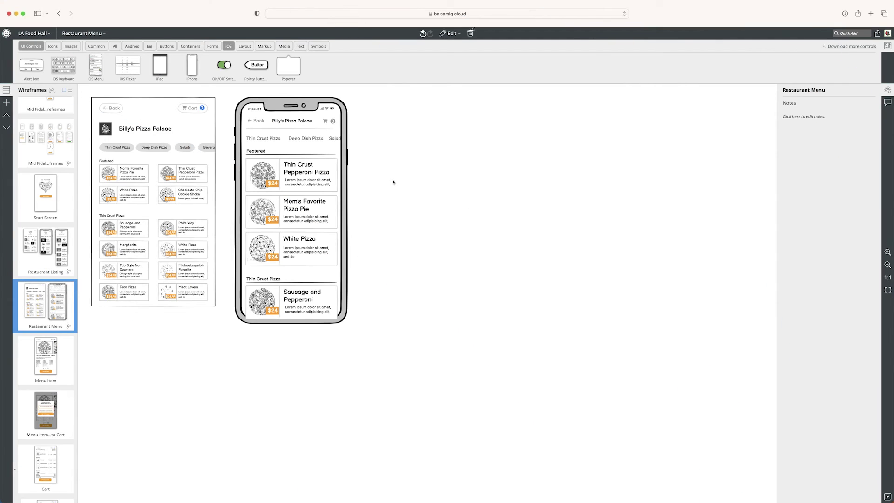
left_click(69, 326)
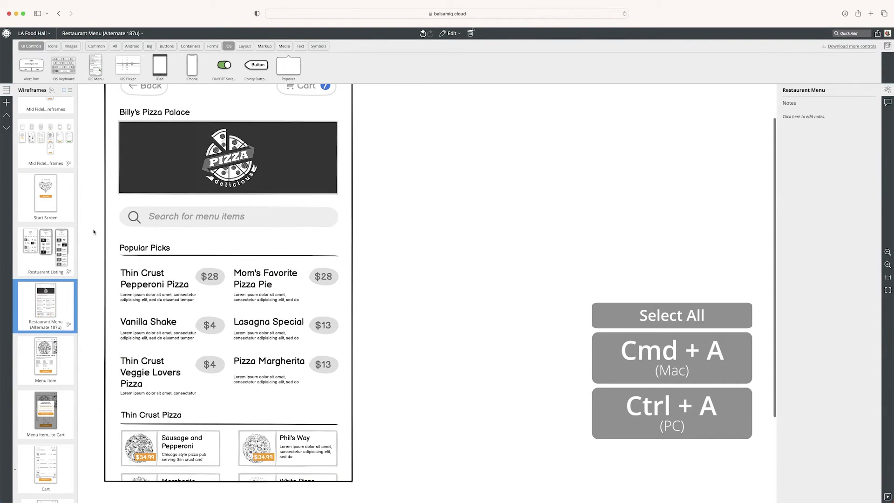
Copy the whole alternate layout and switch back to the official Restaurant Menu version
key("super+a")
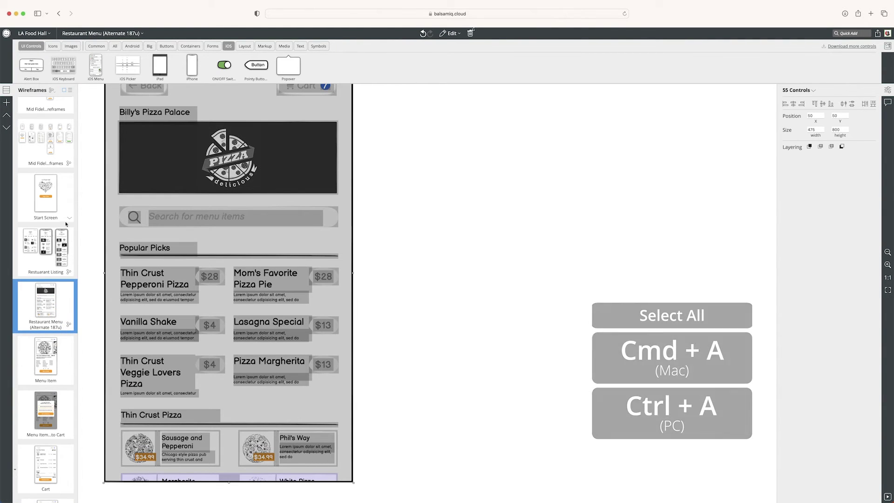
left_click(72, 325)
left_click(72, 325)
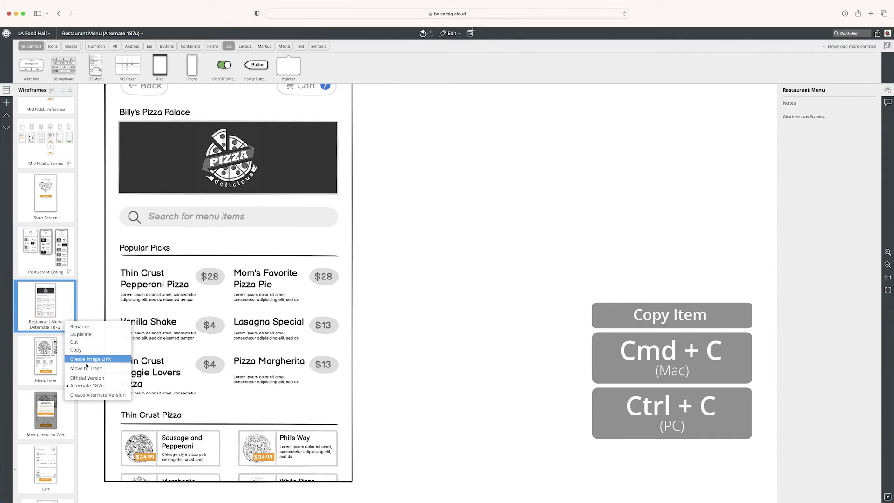
left_click(91, 379)
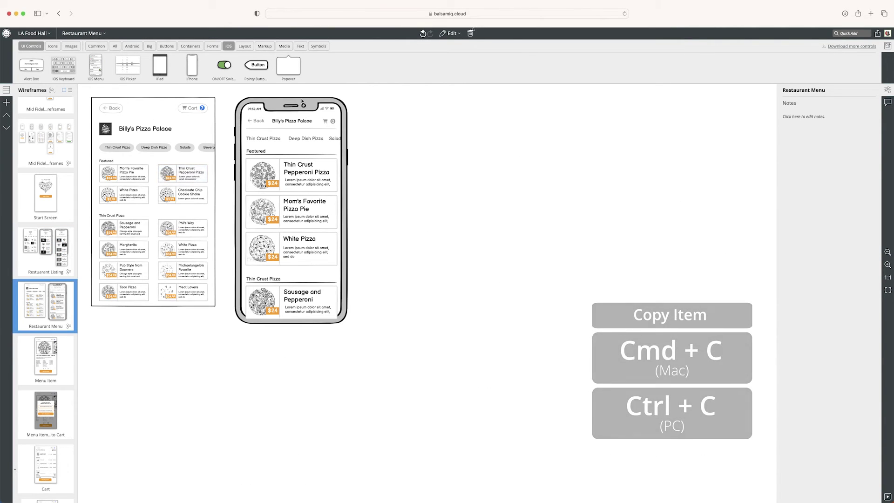
Add a blank iPhone, paste the alternate layout to its right, and copy its search bar in
mouse_move(192, 66)
left_mouse_down()
mouse_move(418, 131)
mouse_move(395, 171)
left_mouse_up()
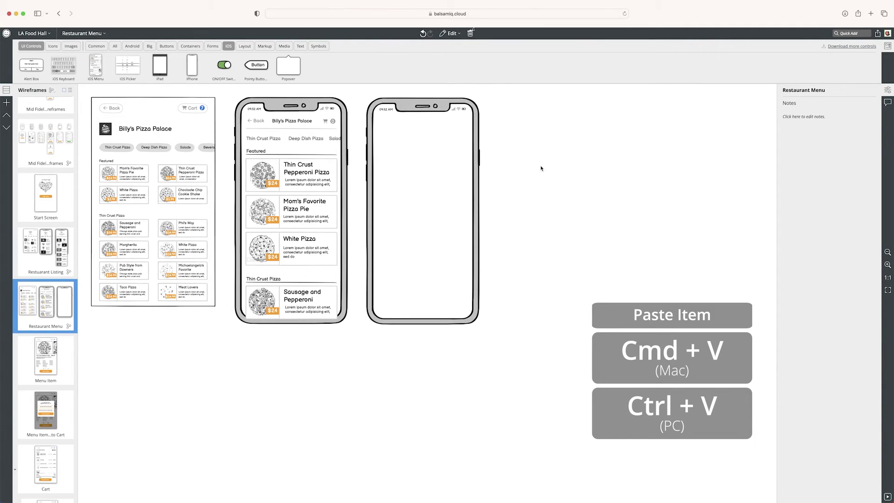
key("super+v")
mouse_move(175, 139)
left_mouse_down()
mouse_move(590, 140)
mouse_move(582, 142)
left_mouse_up()
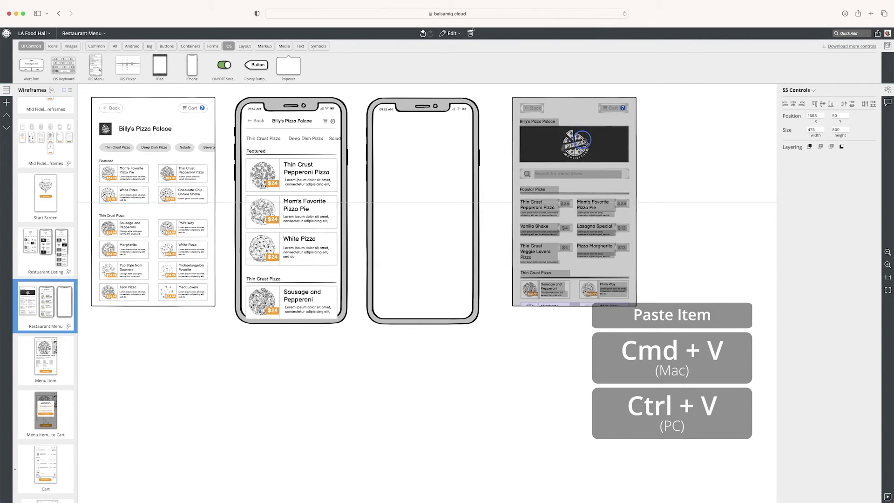
left_click(704, 147)
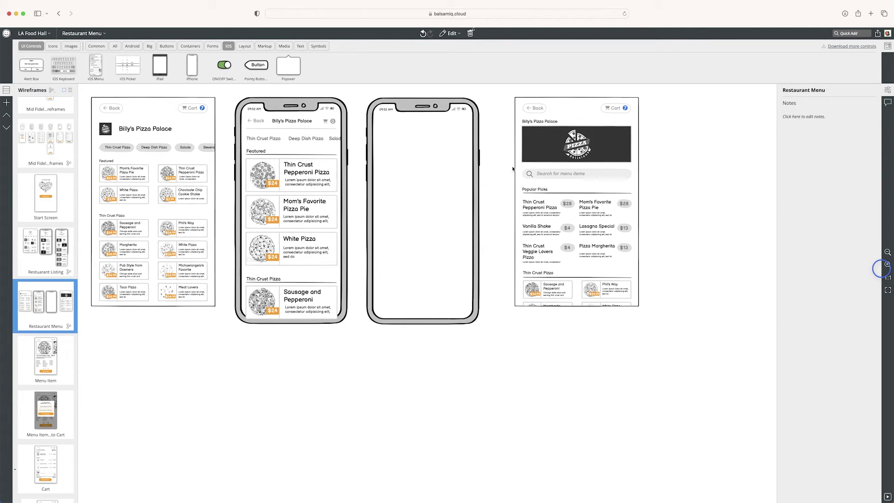
mouse_move(546, 173)
left_mouse_down()
mouse_move(445, 141)
mouse_move(429, 145)
left_mouse_up()
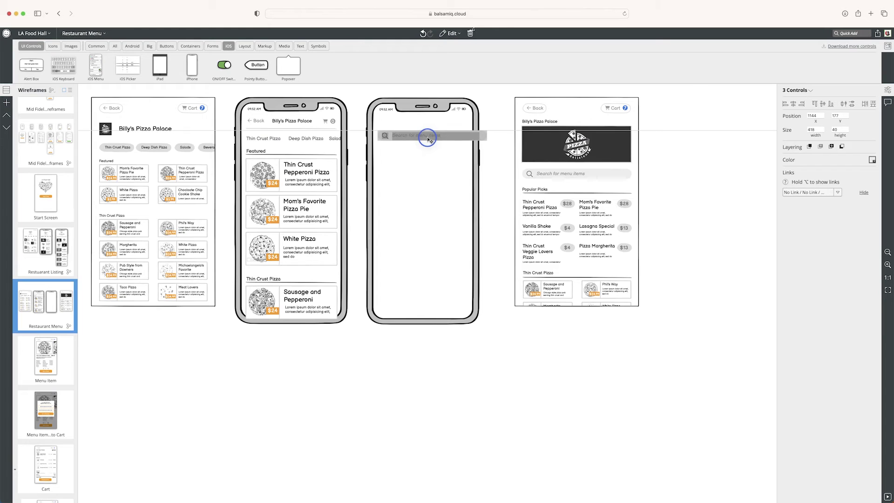
Narrow the copied search bar to fit the blank iPhone
left_click(503, 129)
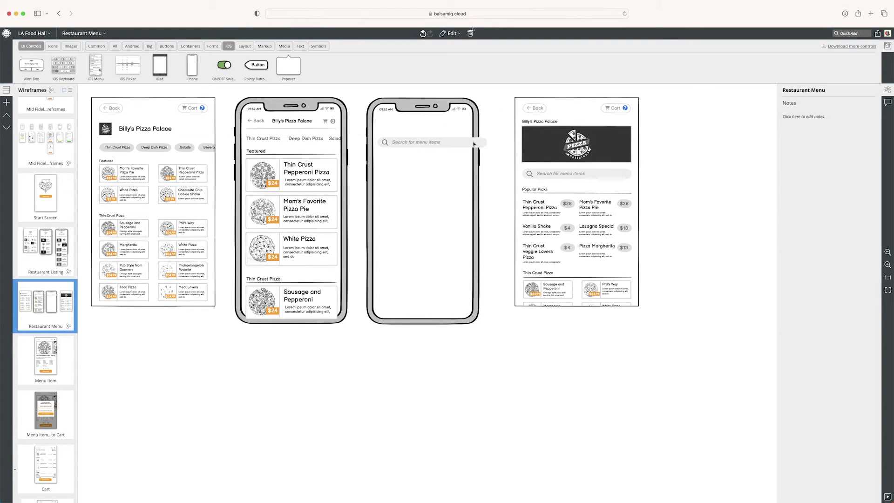
left_click(437, 143)
left_click(485, 144)
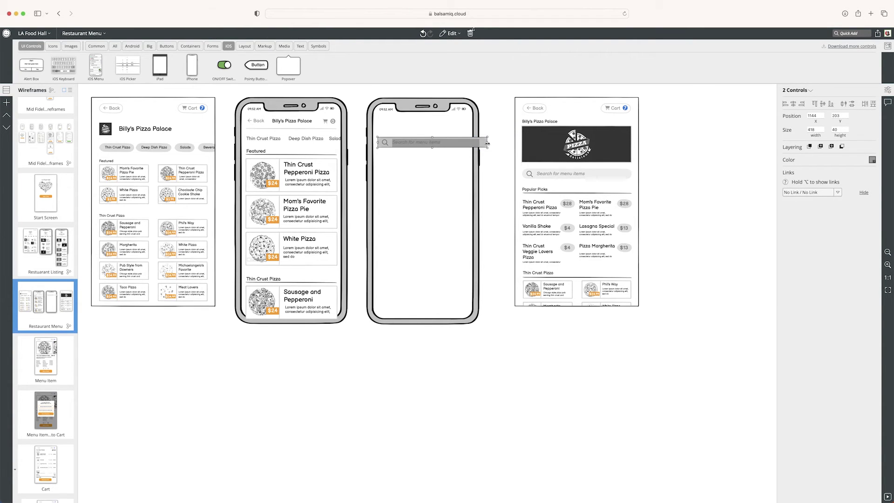
left_click_drag(487, 144, 467, 143)
left_click(492, 134)
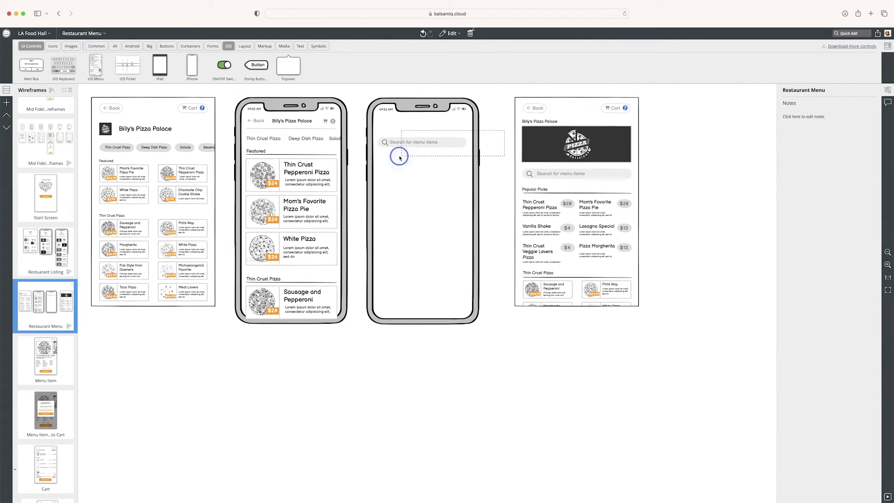
Widen the search bar slightly and make its background rectangle taller
left_click_drag(502, 129, 356, 168)
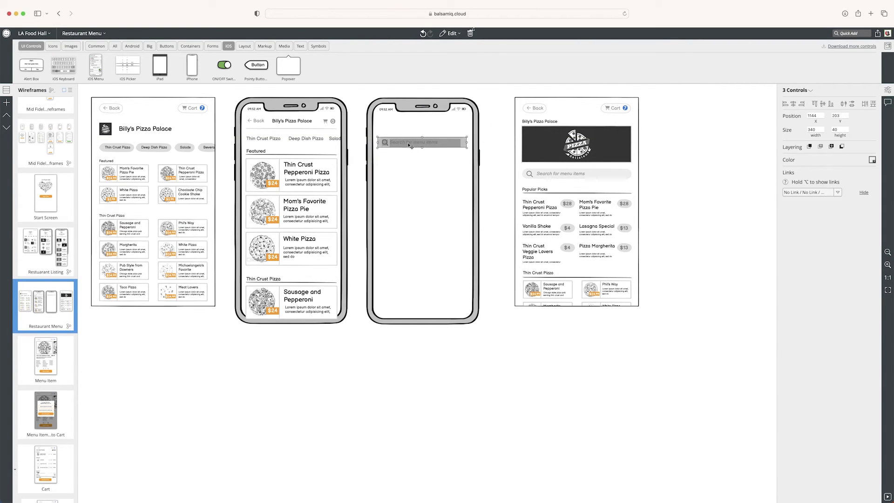
left_click(385, 143, "shift")
left_click_drag(467, 142, 475, 143)
left_click(500, 133)
left_click(463, 144)
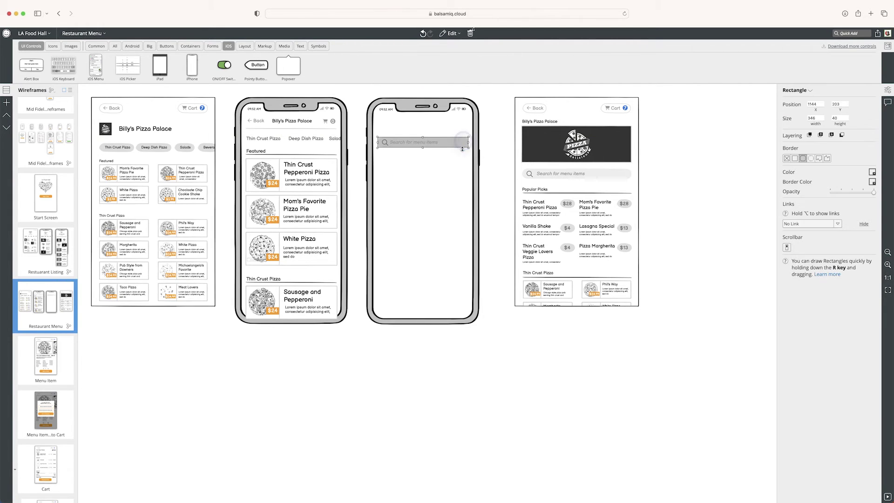
left_click_drag(462, 147, 463, 156)
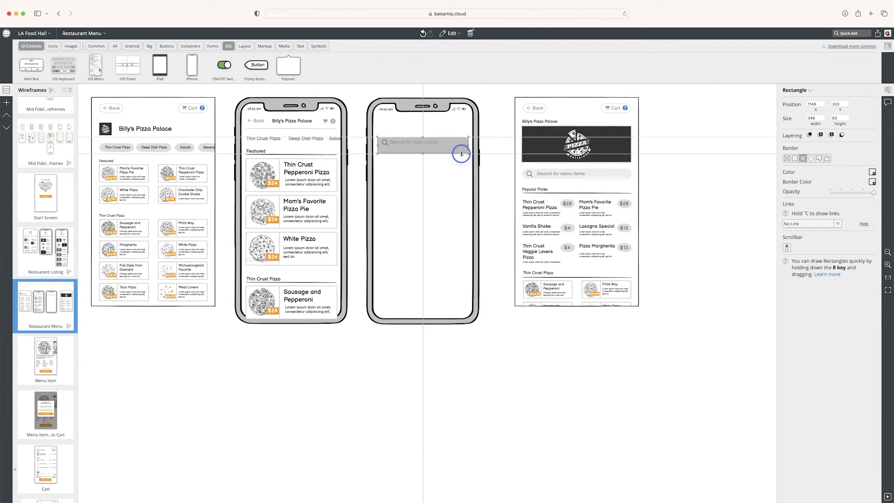
left_click(493, 138)
left_click(427, 145)
left_click(498, 136)
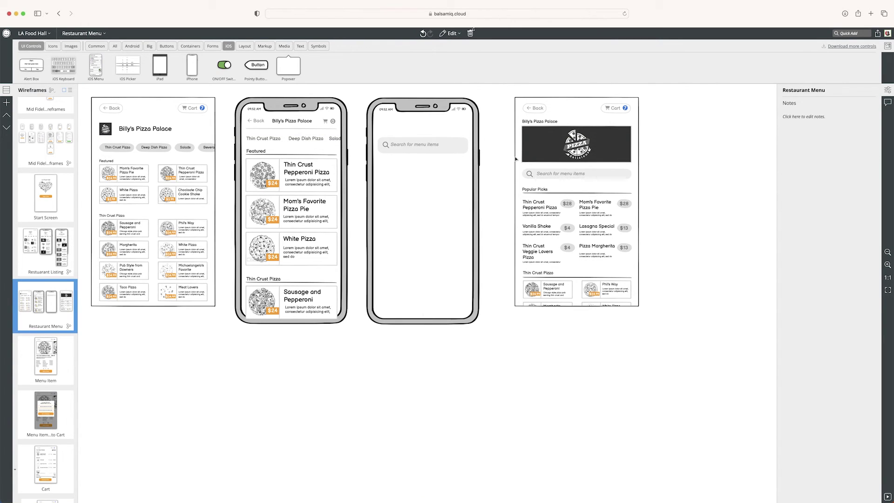
key("ctrl+plus")
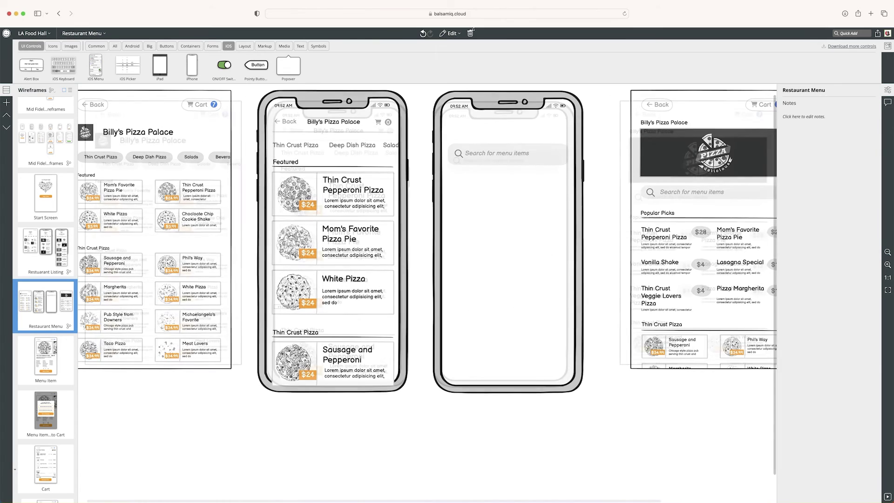
scroll(517, 159, "down", 1)
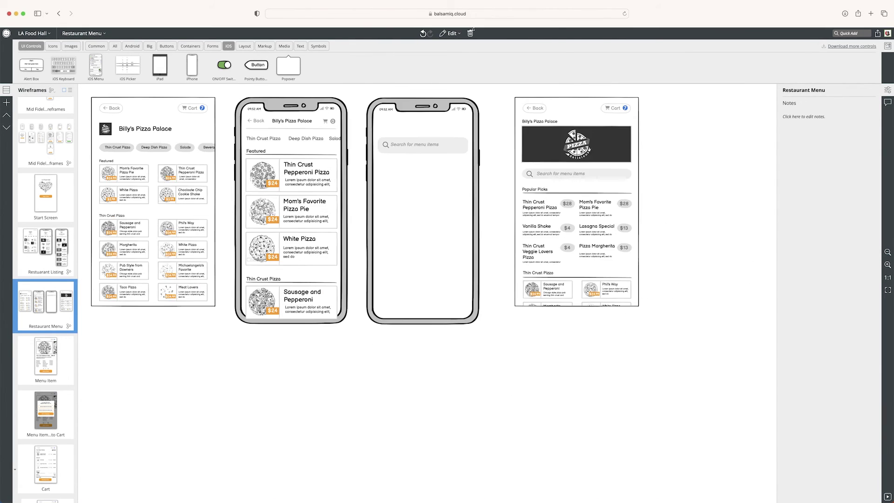
scroll(517, 157, "up", 4)
scroll(516, 157, "down", 4)
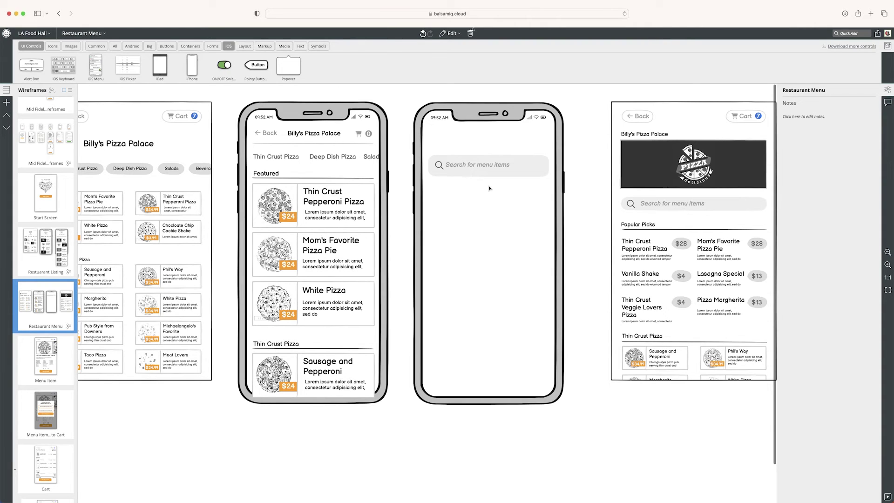
Copy the Billy's Pizza Palace title into the blank iPhone, centred at font size 20
left_click(515, 166)
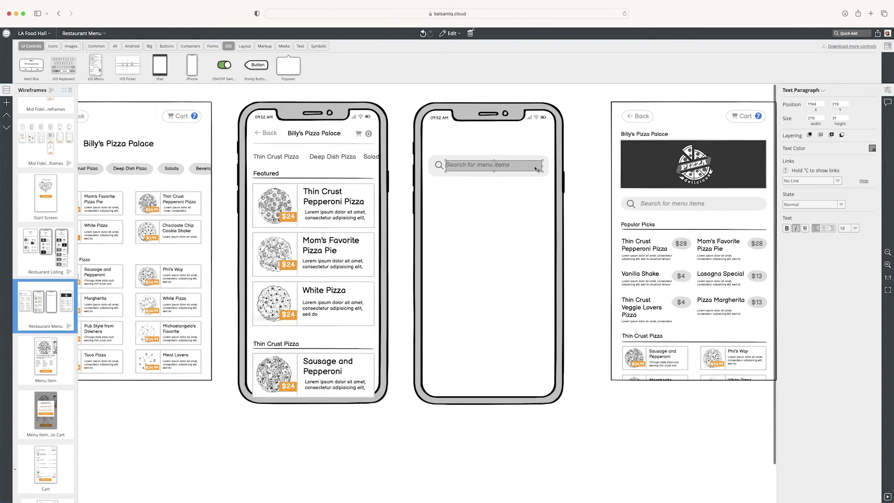
left_click(564, 164)
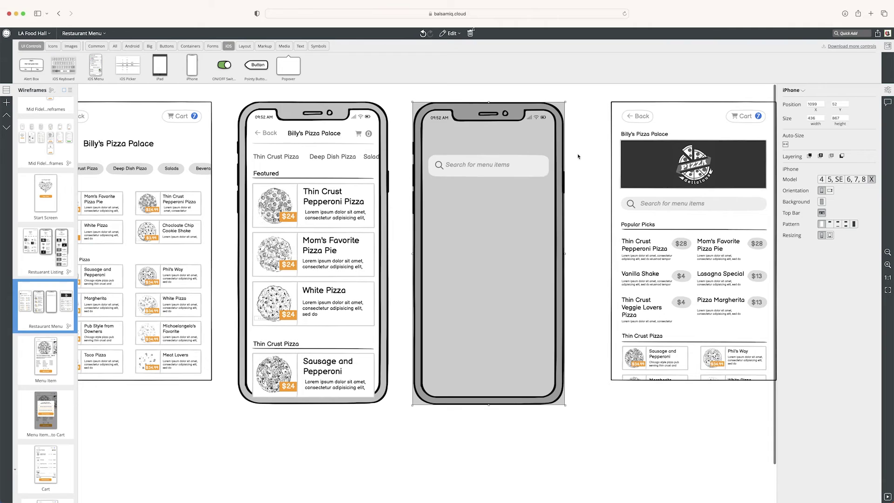
left_click(585, 154)
left_click(632, 135)
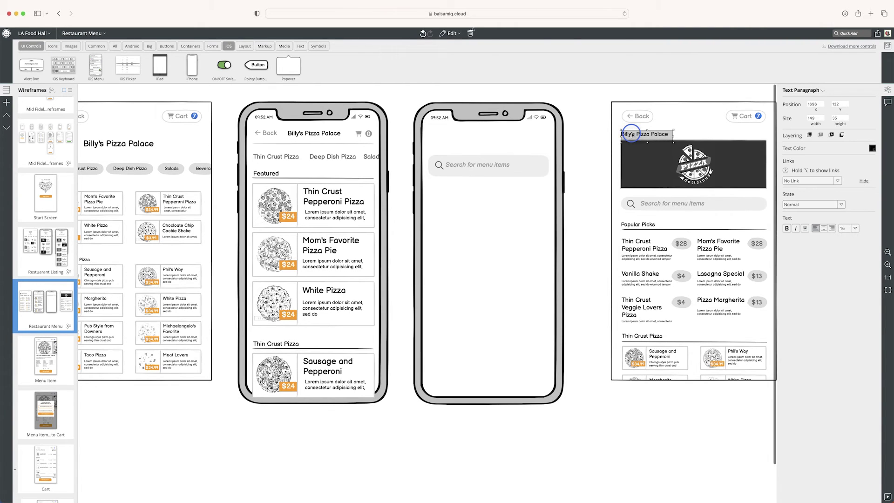
left_click_drag(630, 133, 466, 142)
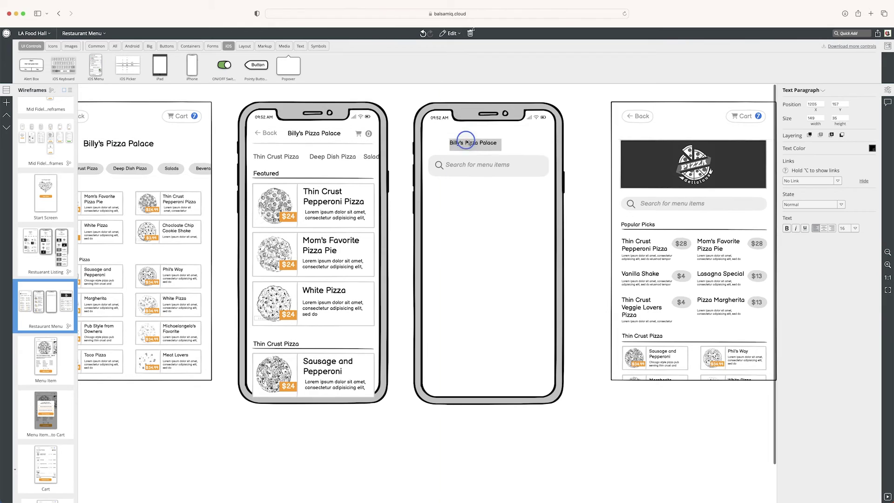
left_click_drag(465, 142, 486, 141)
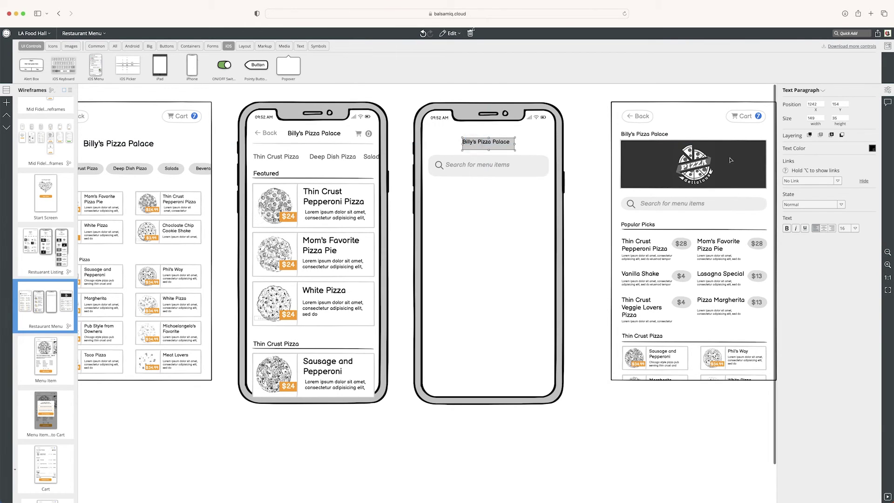
left_click(825, 229)
left_click(856, 230)
left_click(847, 321)
left_click(689, 100)
Copy the back arrow, Cart button and 7 badge into the phone's header
left_click_drag(640, 117, 433, 132)
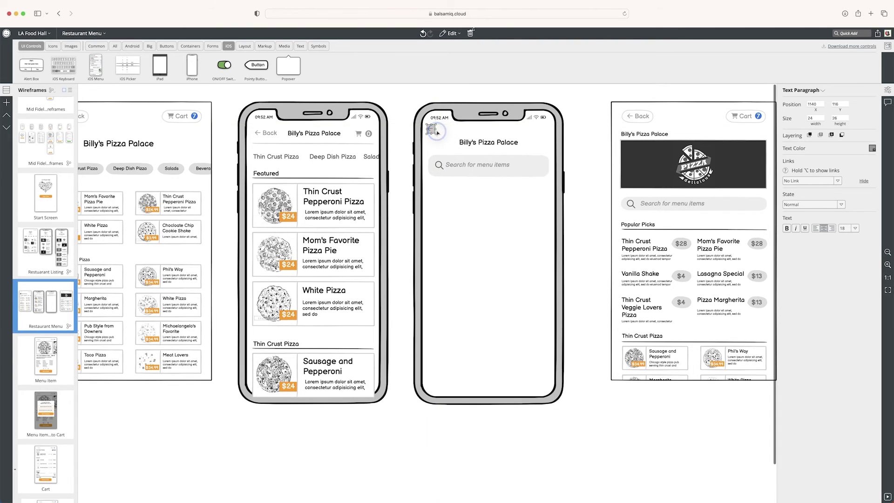
left_click(855, 229)
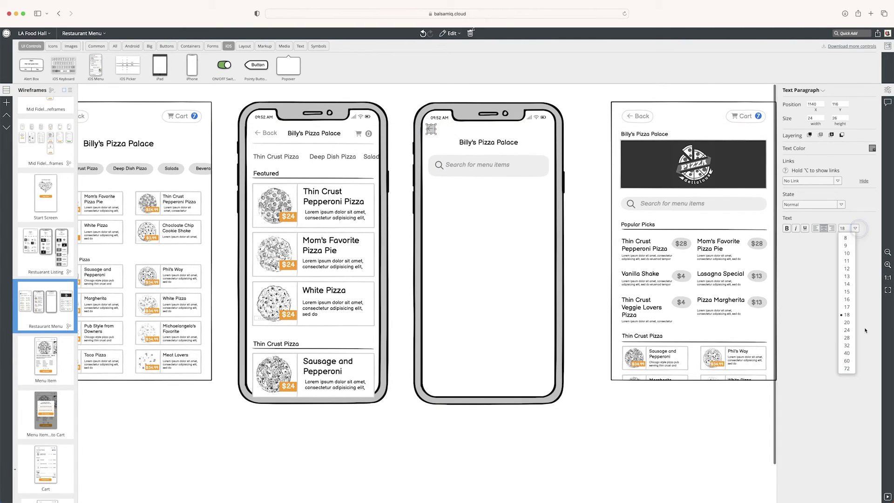
left_click(847, 346)
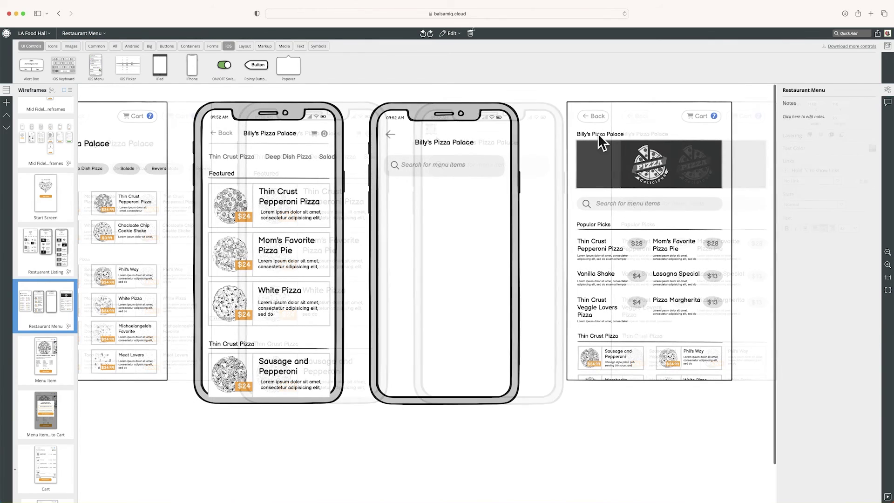
left_click_drag(703, 120, 458, 133)
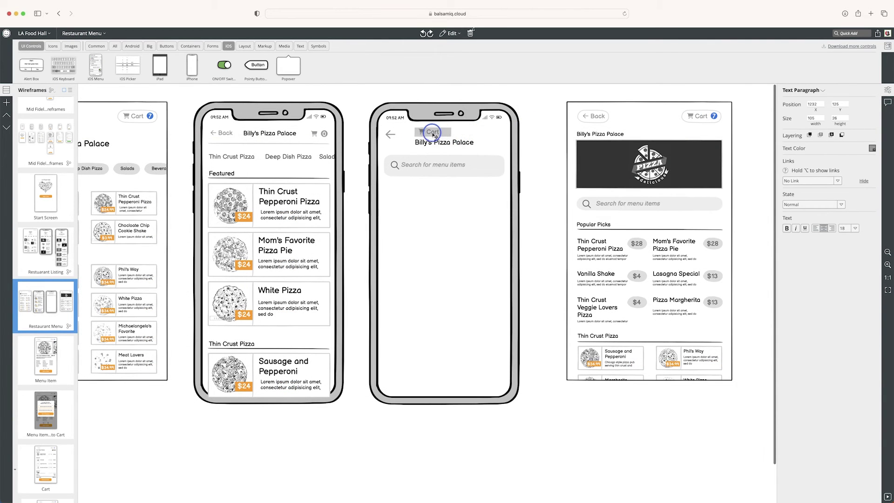
mouse_move(458, 134)
left_mouse_down()
mouse_move(422, 137)
mouse_move(489, 135)
left_mouse_up()
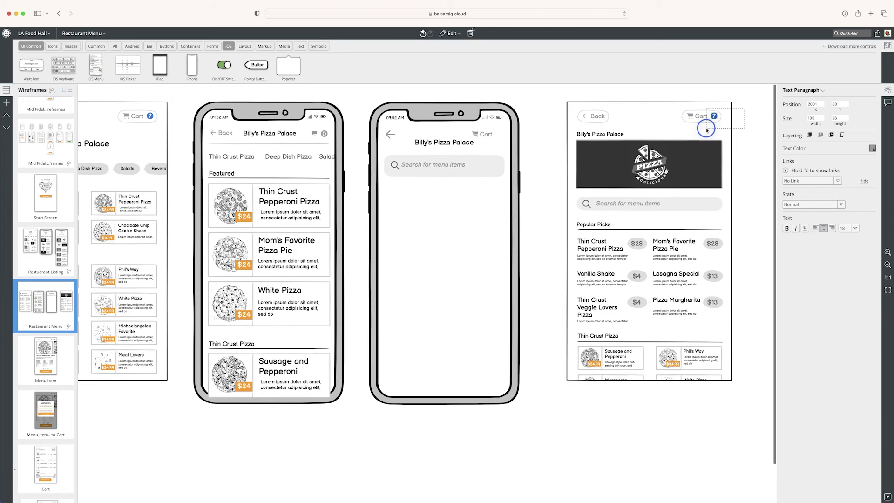
left_click(713, 115)
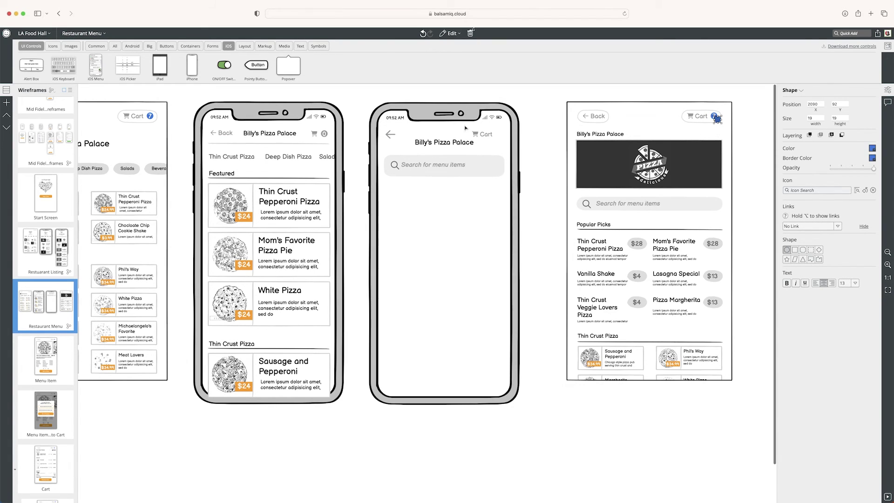
left_click_drag(714, 116, 500, 135)
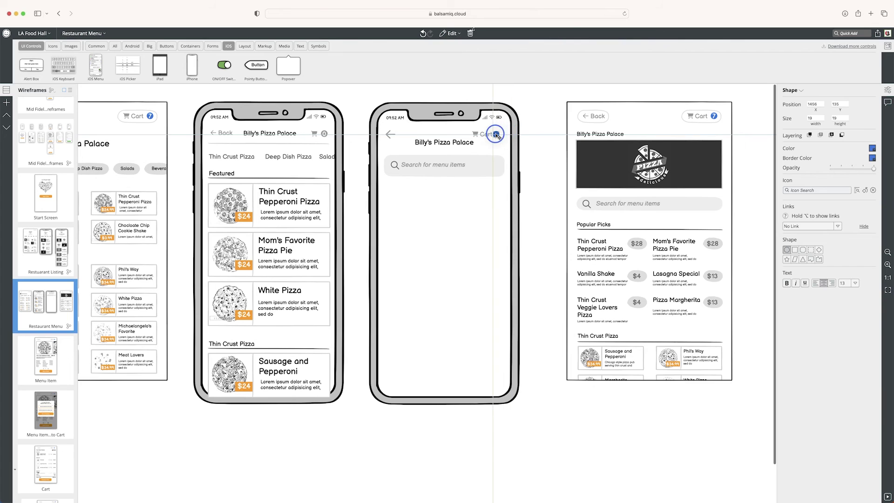
mouse_move(444, 141)
left_mouse_down()
mouse_move(456, 149)
mouse_move(443, 175)
left_mouse_up()
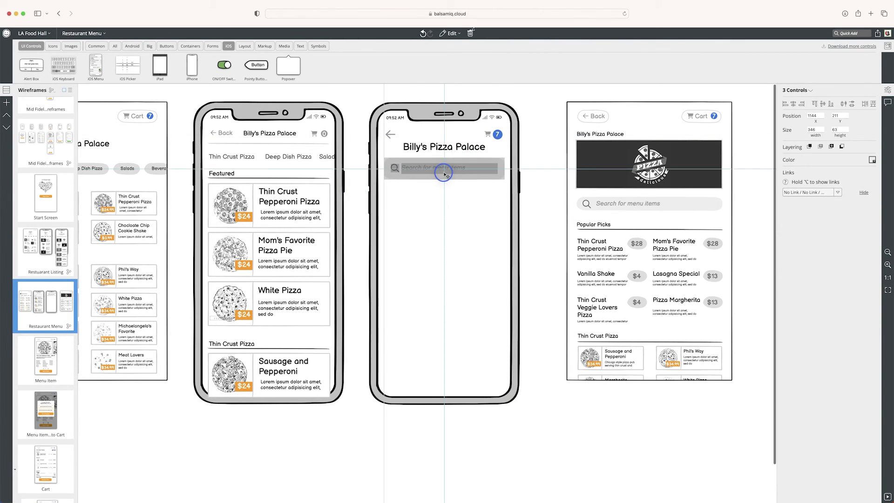
Copy the Popular Picks heading and its first two dishes into the middle iPhone
left_click(545, 155)
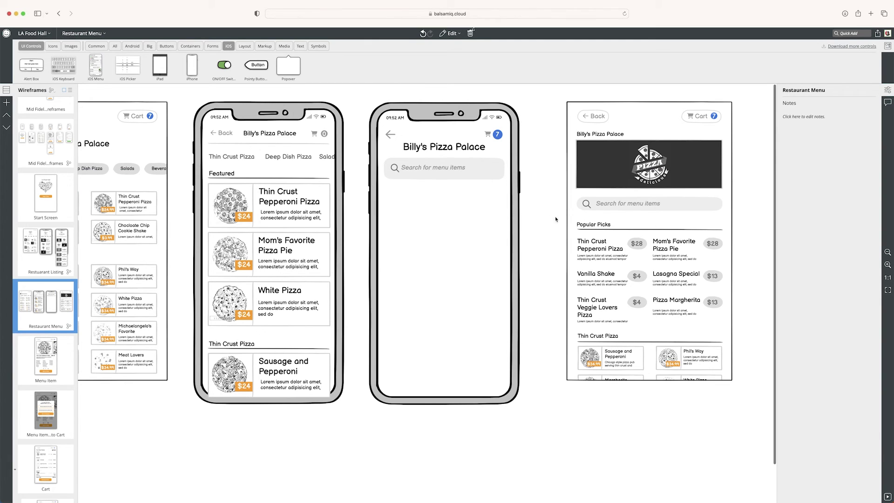
left_click_drag(562, 218, 657, 259)
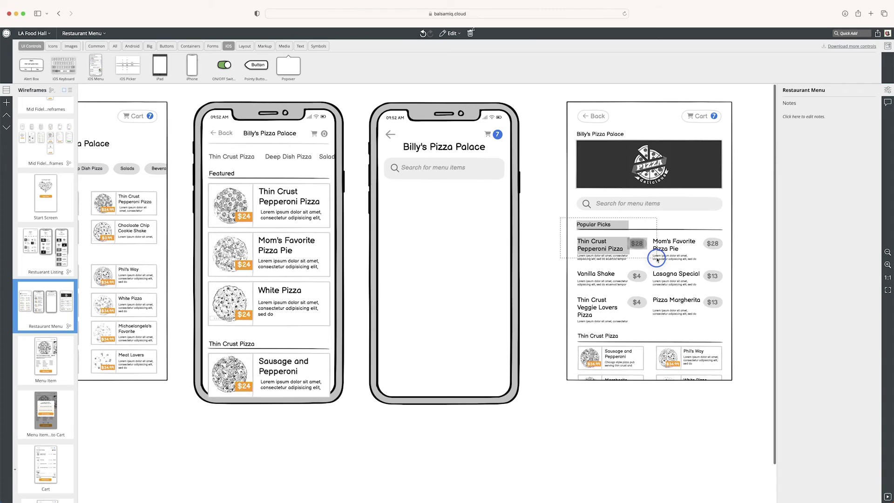
left_click_drag(657, 259, 651, 293)
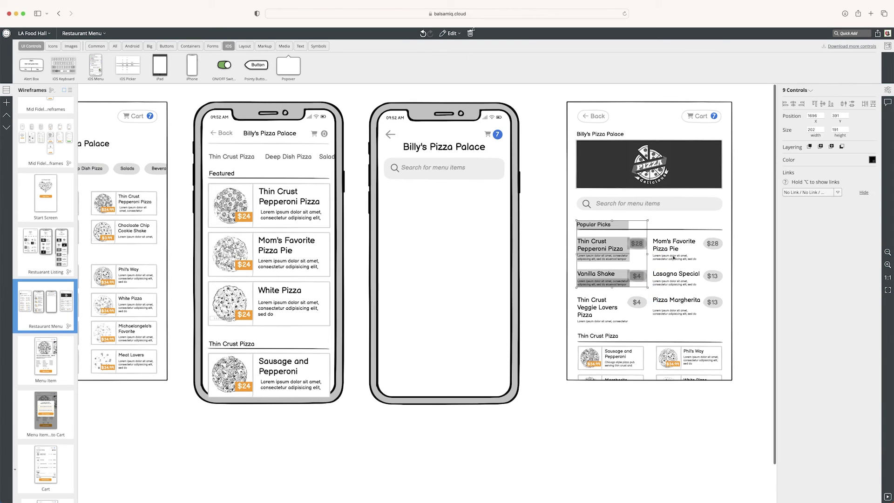
left_click(672, 230, "shift")
left_click_drag(607, 228, 419, 196)
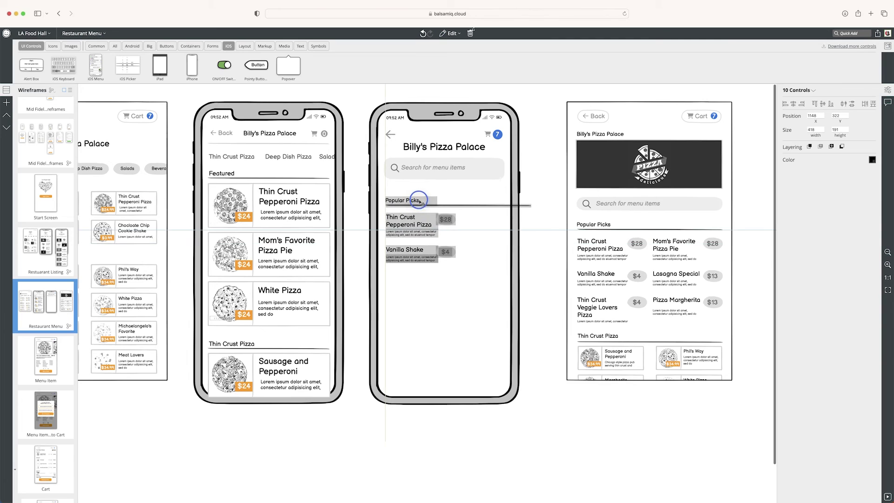
Shorten the divider under Popular Picks to fit the phone width
left_click(557, 177)
left_click(529, 202)
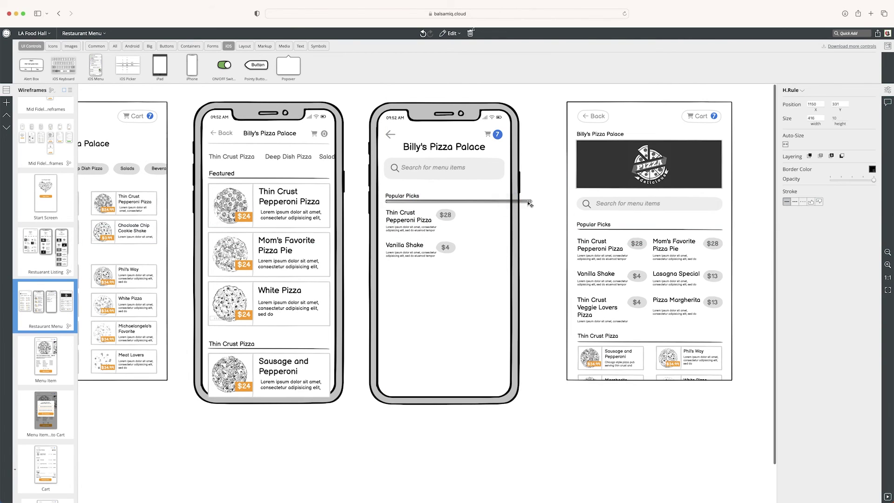
left_click_drag(533, 202, 505, 202)
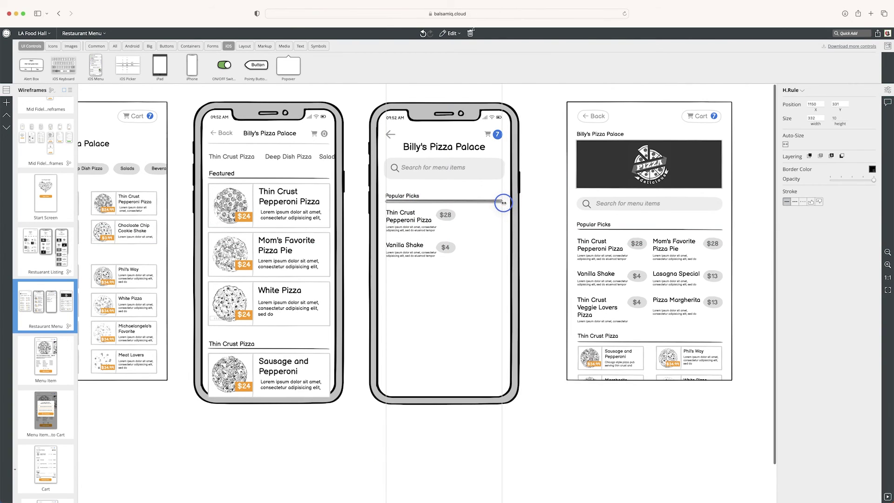
left_click(362, 203)
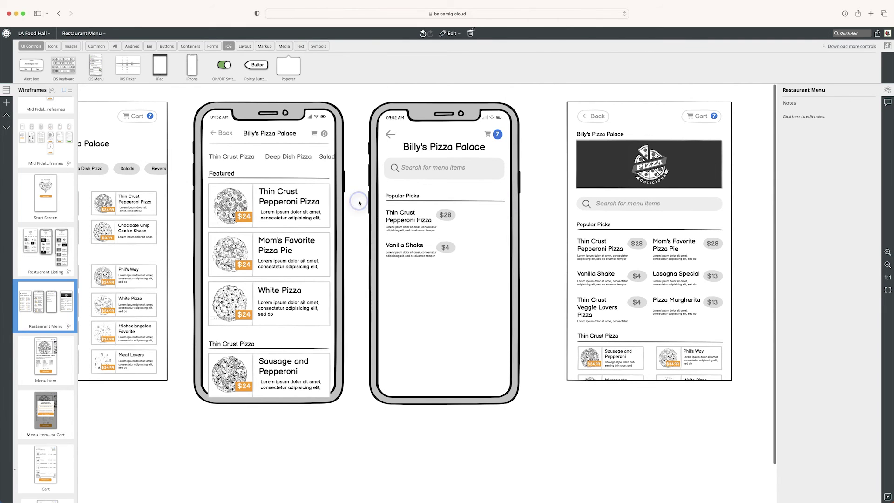
key("super+minus")
left_click(491, 198)
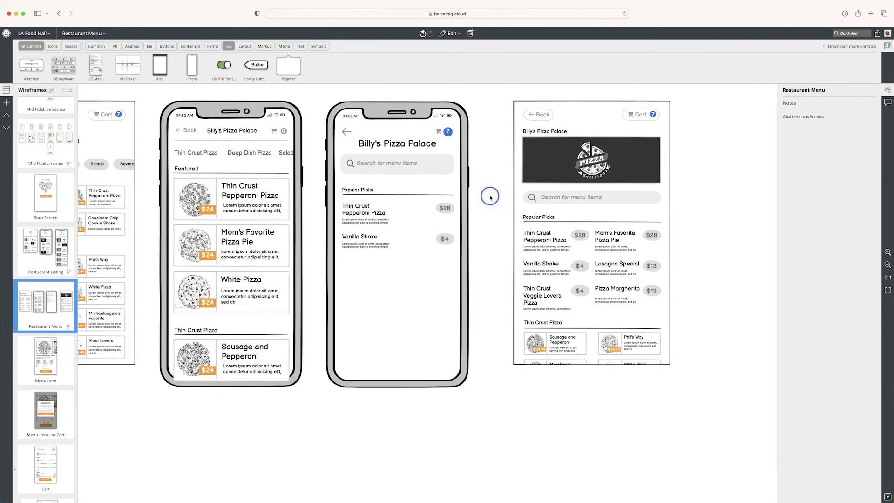
Widen the Thin Crust Pepperoni Pizza and Vanilla Shake labels beside their $28 and $4 prices
left_click(367, 210)
left_click_drag(393, 208, 428, 208)
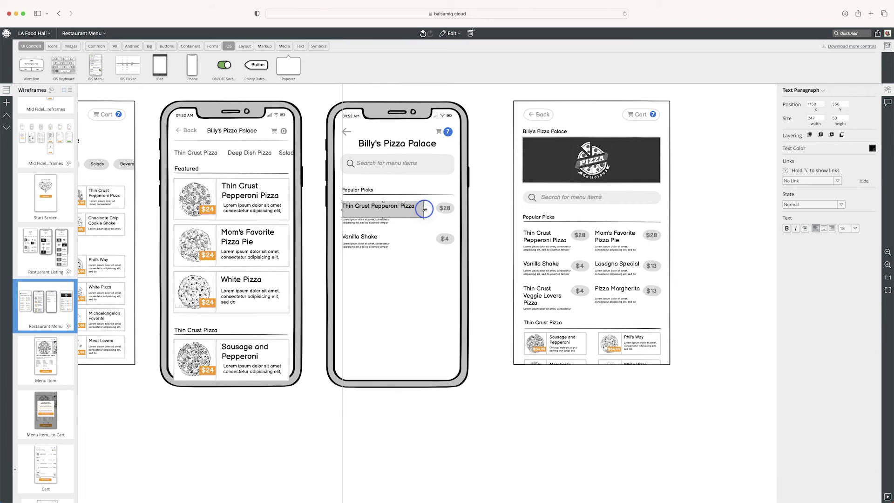
left_click(367, 239)
left_click_drag(394, 241, 429, 242)
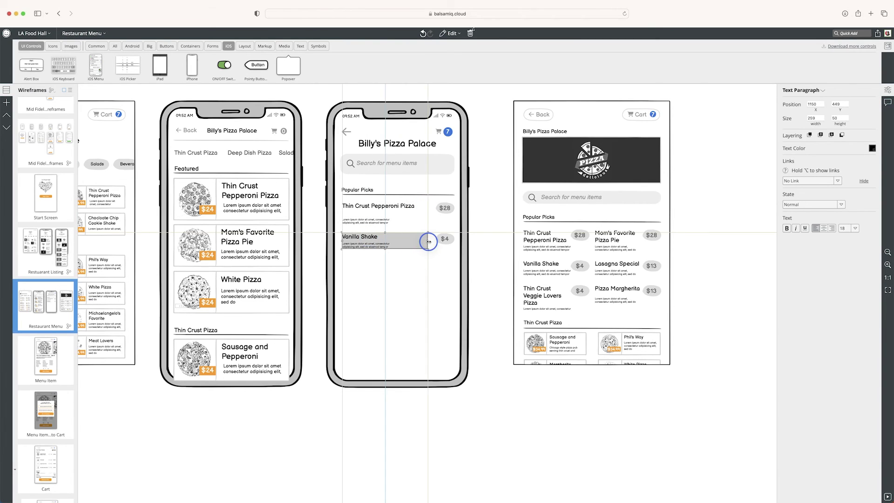
left_click(411, 208)
left_click(411, 241, "shift")
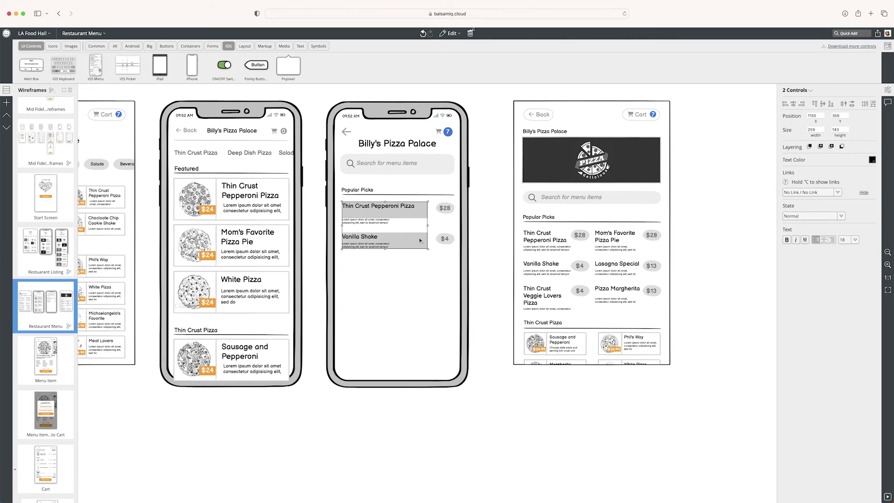
left_click_drag(489, 196, 426, 255)
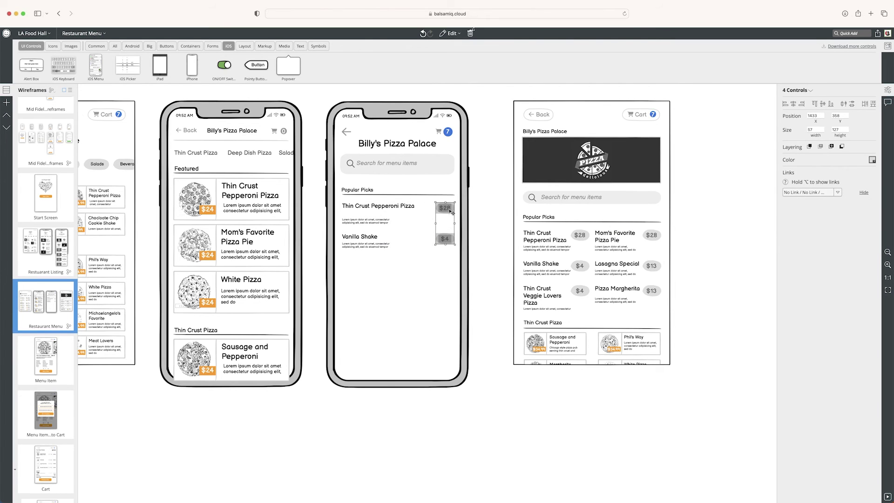
left_click(407, 251)
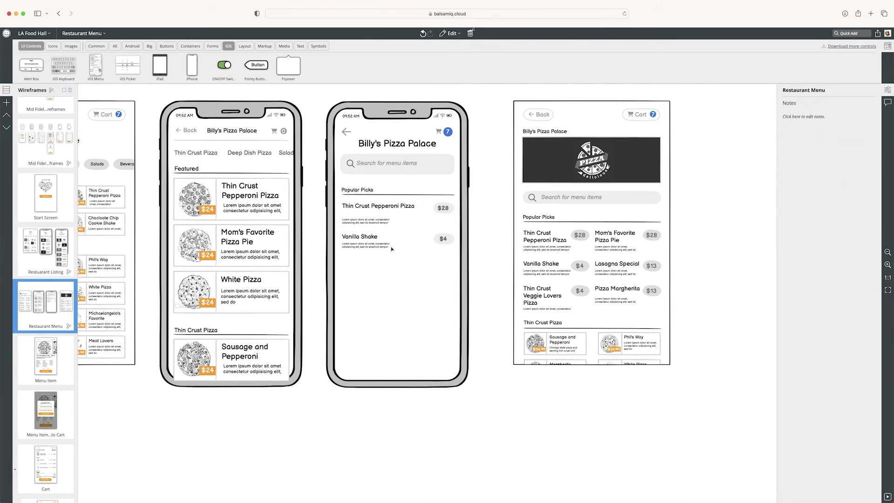
scroll(365, 218, "down", 3)
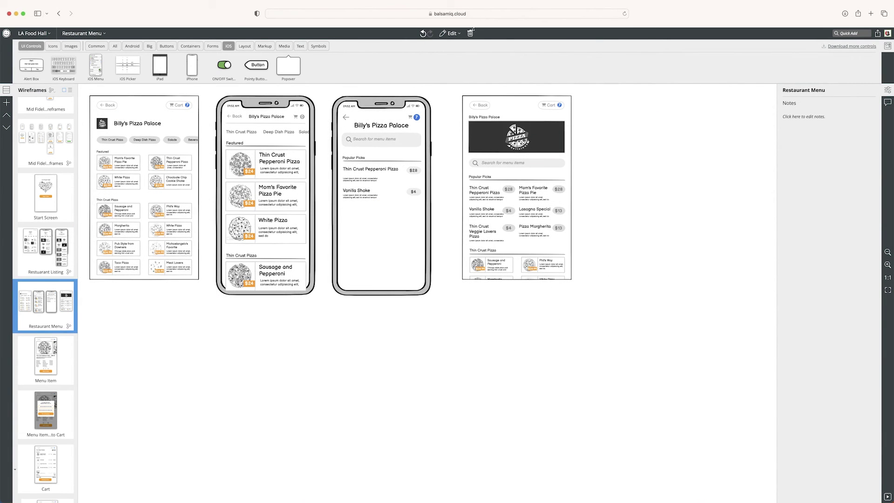
scroll(365, 217, "up", 1)
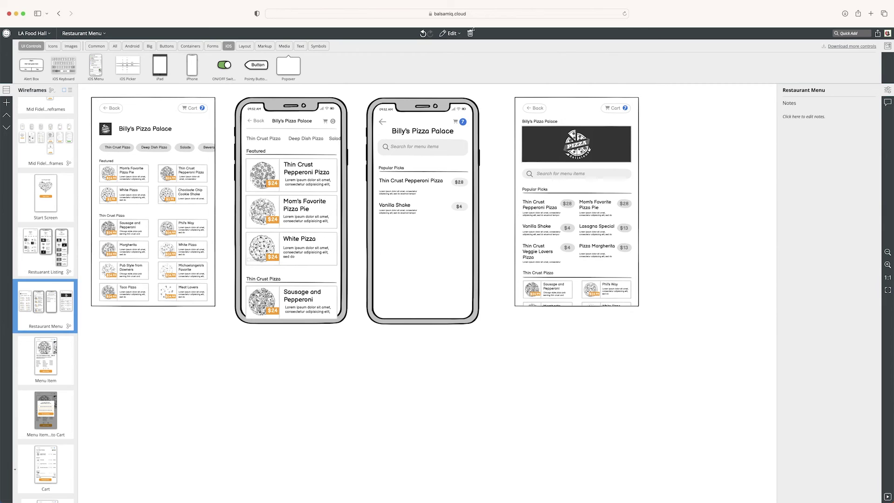
scroll(487, 167, "right", 1)
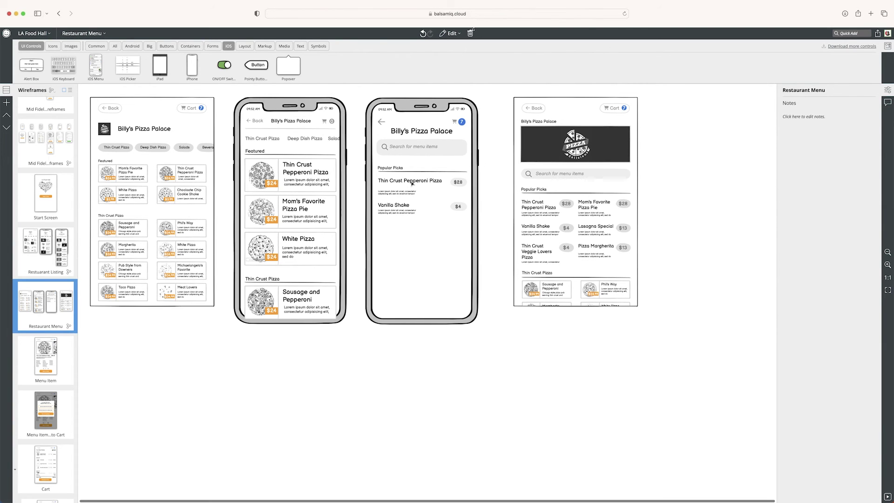
Select the Thin Crust Pepperoni Pizza title together with its $28 price tag
left_click(411, 183)
left_click(455, 182)
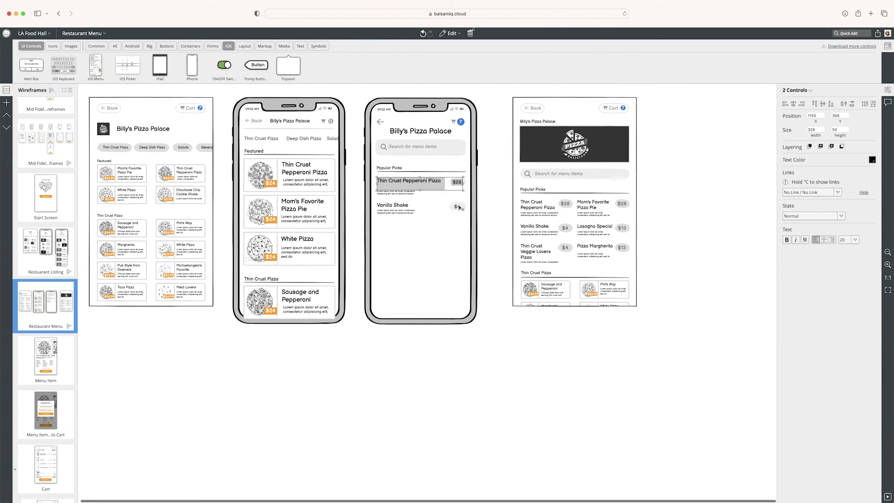
left_click(465, 188)
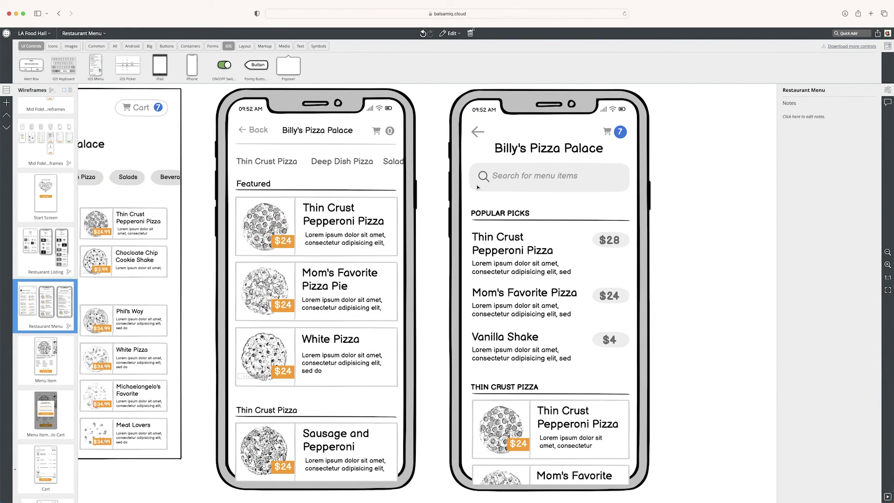
Move the magnifying glass up beside the cart and delete the search field
left_click(482, 177)
left_click(607, 175, "shift")
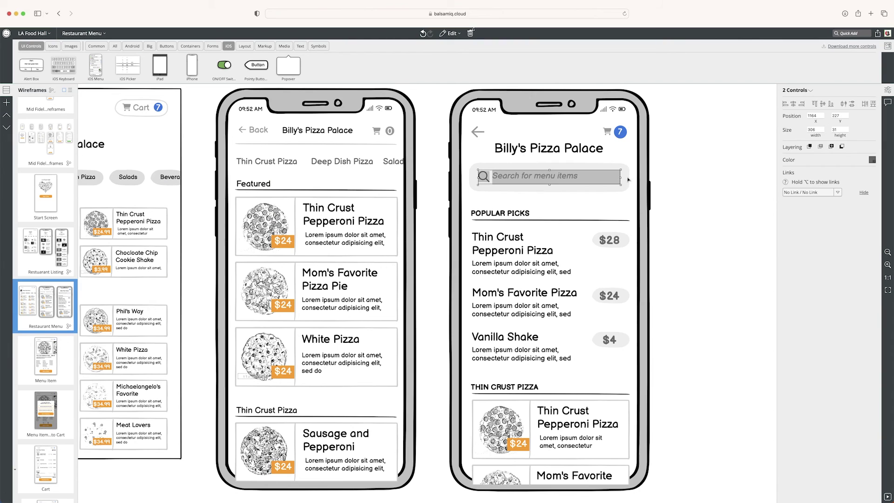
left_click_drag(482, 177, 588, 132)
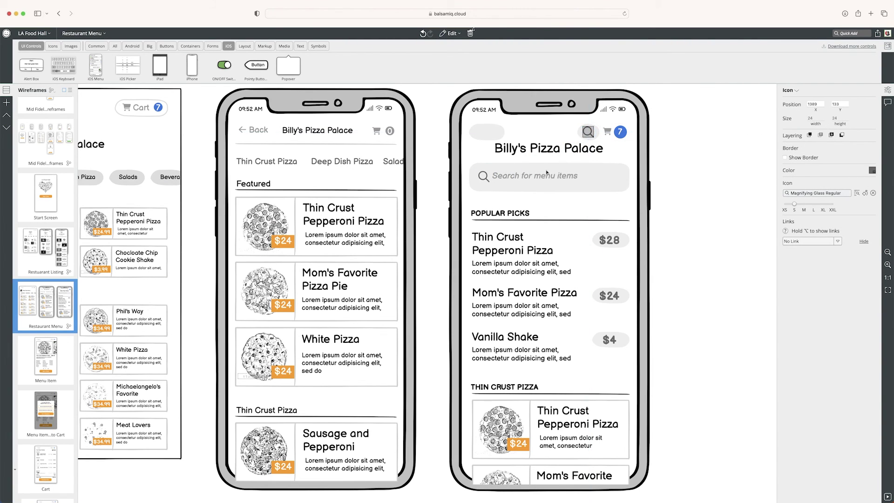
left_click(574, 172)
left_click(607, 170, "shift")
left_click(483, 178, "shift")
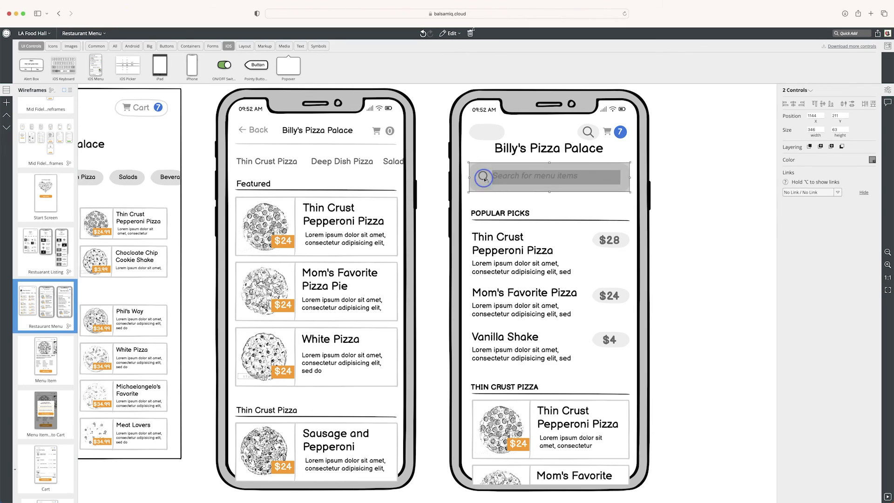
key("Delete")
Shift everything from Popular Picks downward up into the freed space
left_click_drag(434, 160, 650, 433)
key("shift+Up")
key("shift+Up")
key("shift+Up")
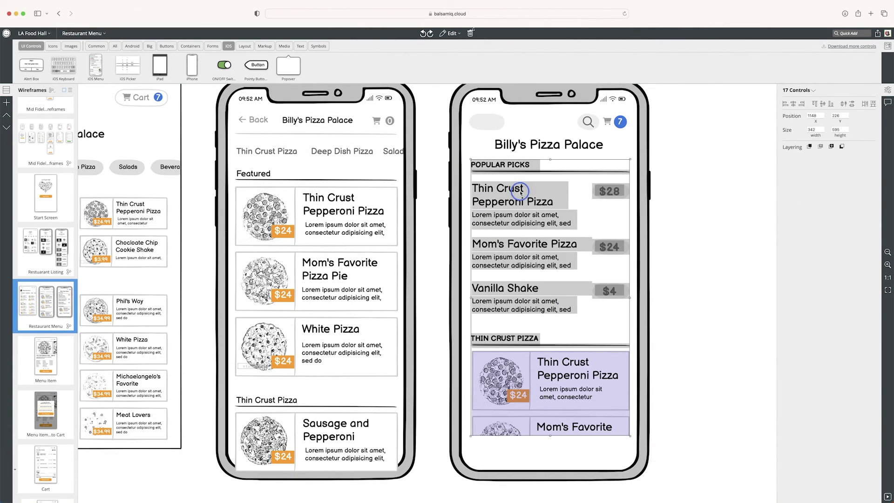
left_click_drag(521, 192, 522, 199)
Set the cart badge height to 24, align it, and nudge the title down
left_click(550, 151)
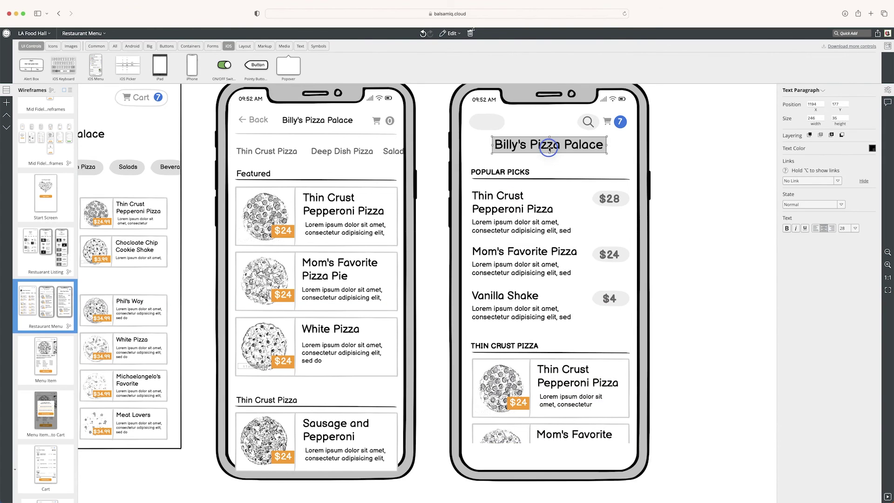
left_click(619, 122)
left_click(813, 118)
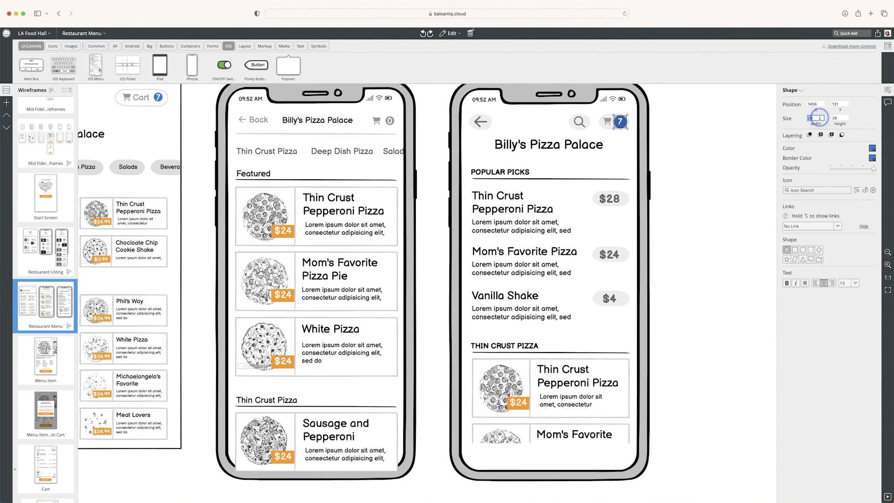
key("Tab")
type("24")
key("Tab")
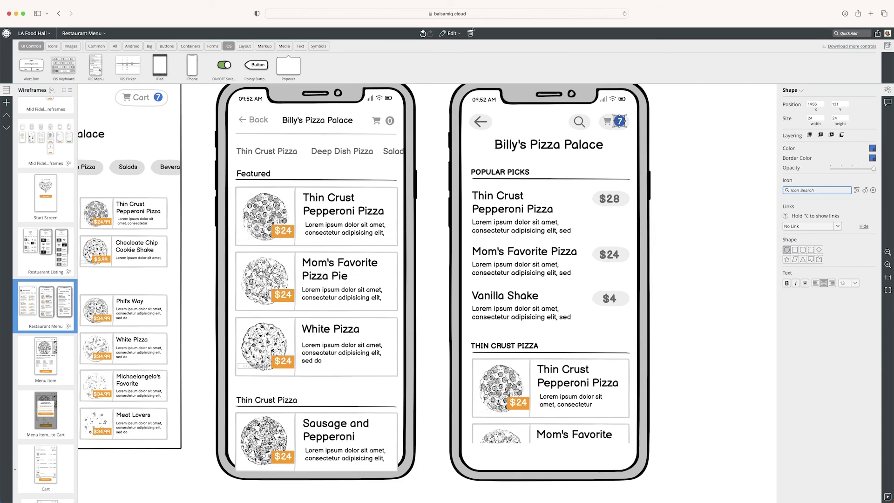
key("Right")
key("Down")
key("Tab")
key("shift+Down")
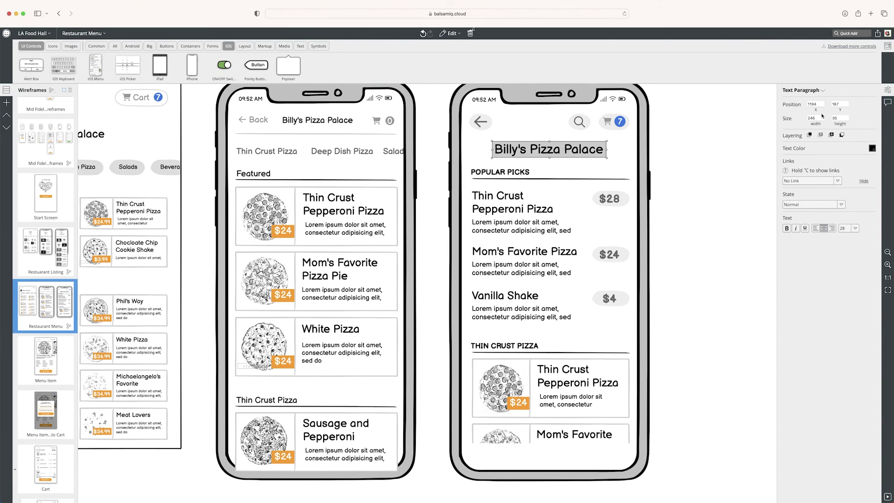
key("ctrl+0")
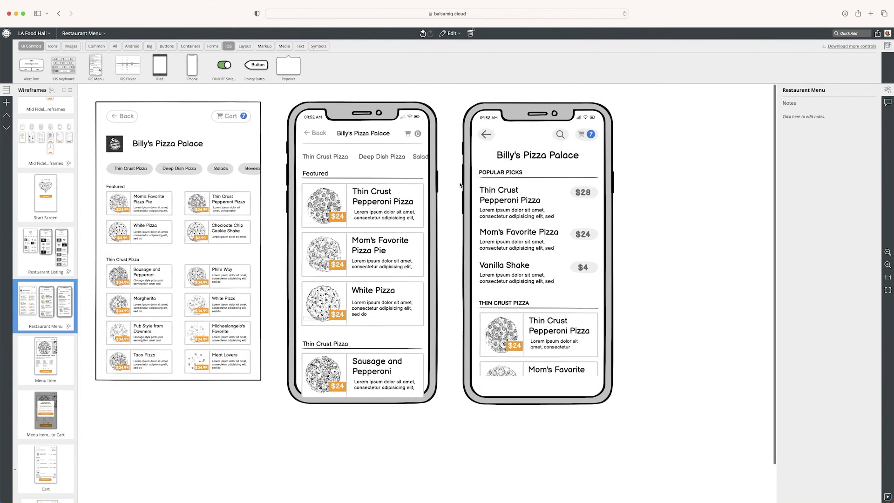
Nudge the right iPhone's list content down, then fit all three wireframes in view
left_click_drag(457, 164, 633, 401)
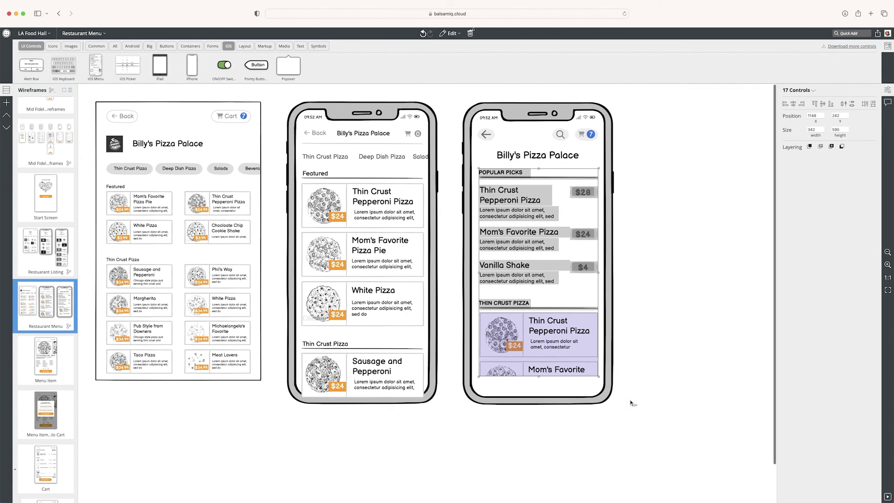
key("shift+Down")
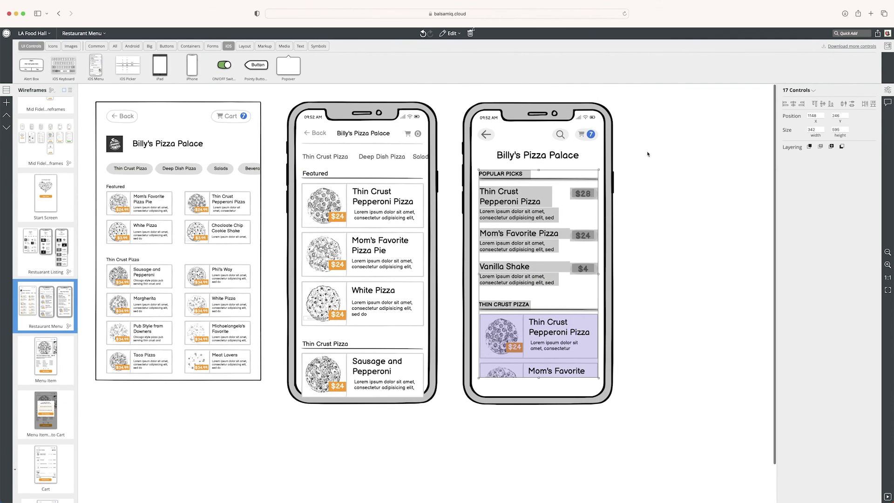
key("Escape")
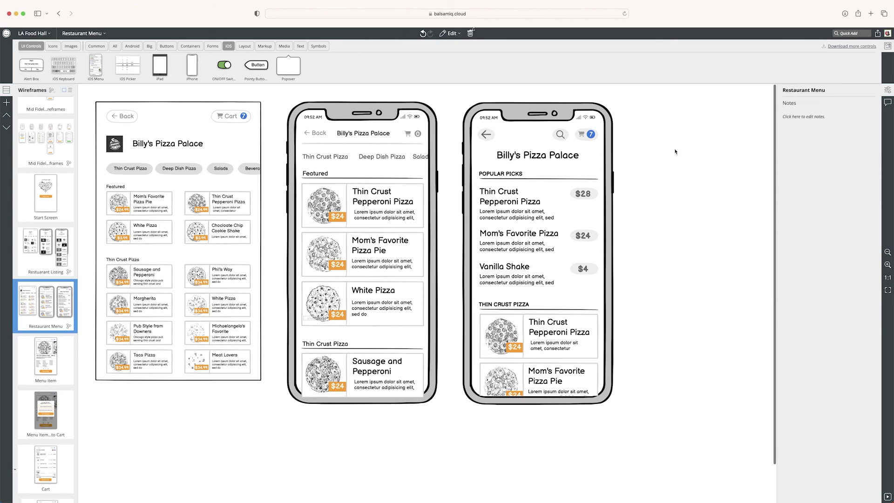
key("ctrl+plus")
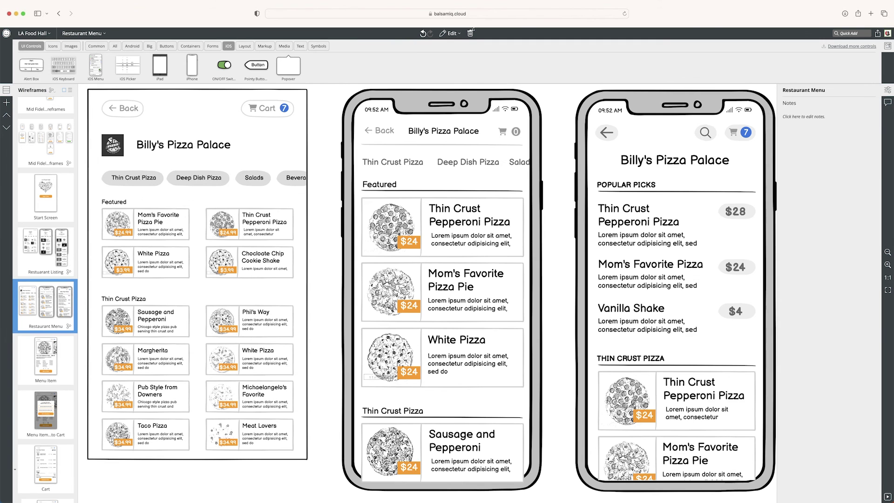
key("ctrl+minus")
key("ctrl+minus")
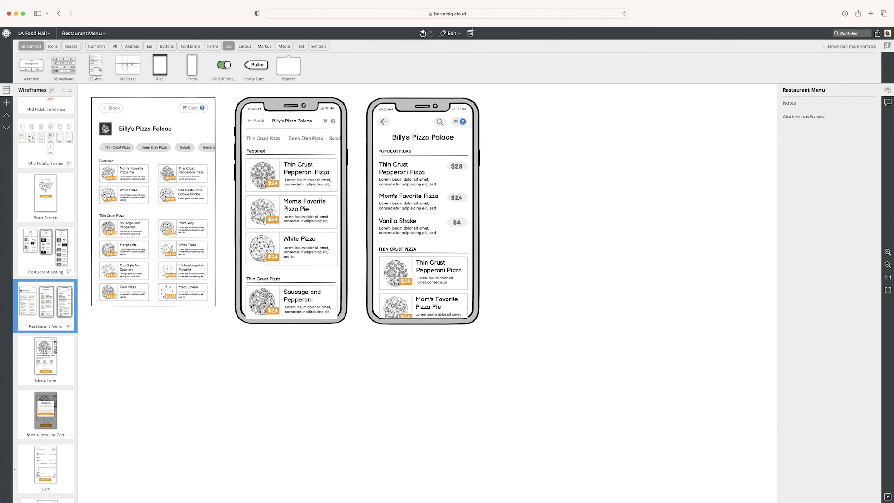
key("ctrl+minus")
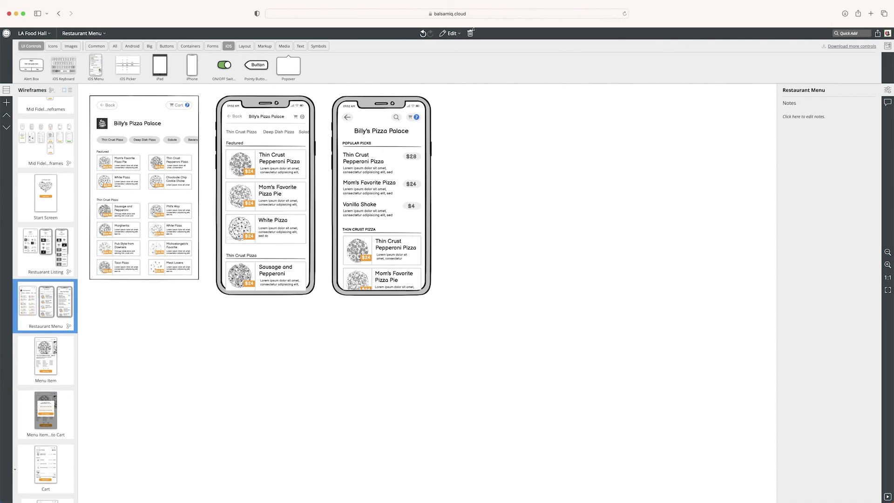
key("ctrl+1")
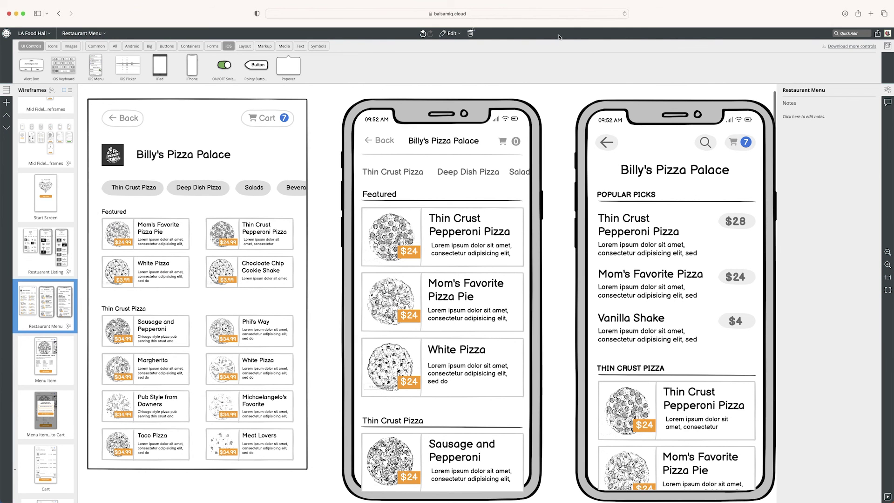